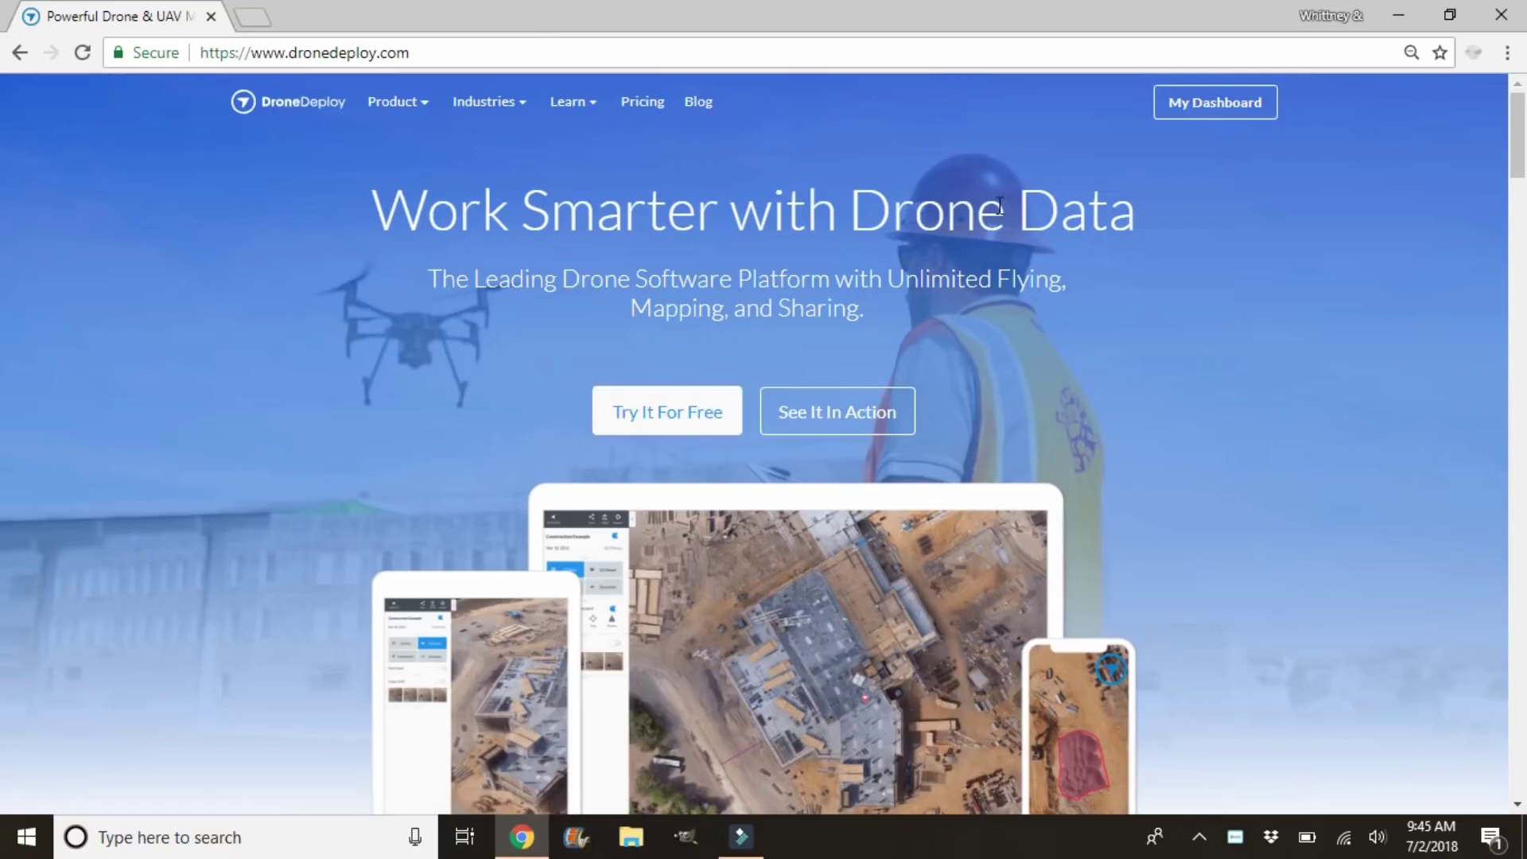
Open the DroneDeploy dashboard and create a new map flight plan.
{"action": "left_click", "coordinate": [1225, 102]}
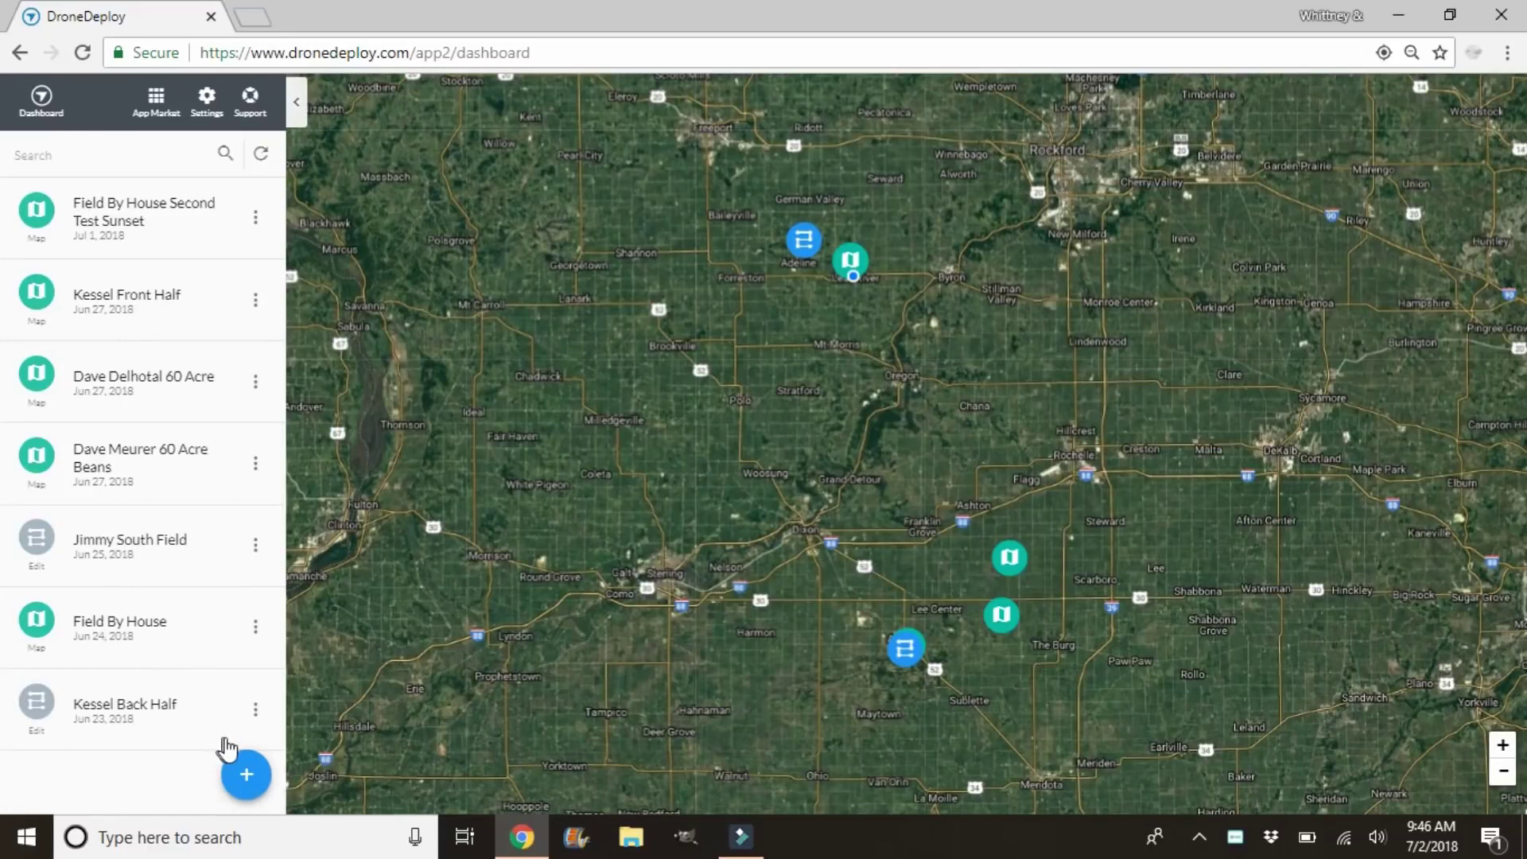
{"action": "left_click", "coordinate": [246, 776]}
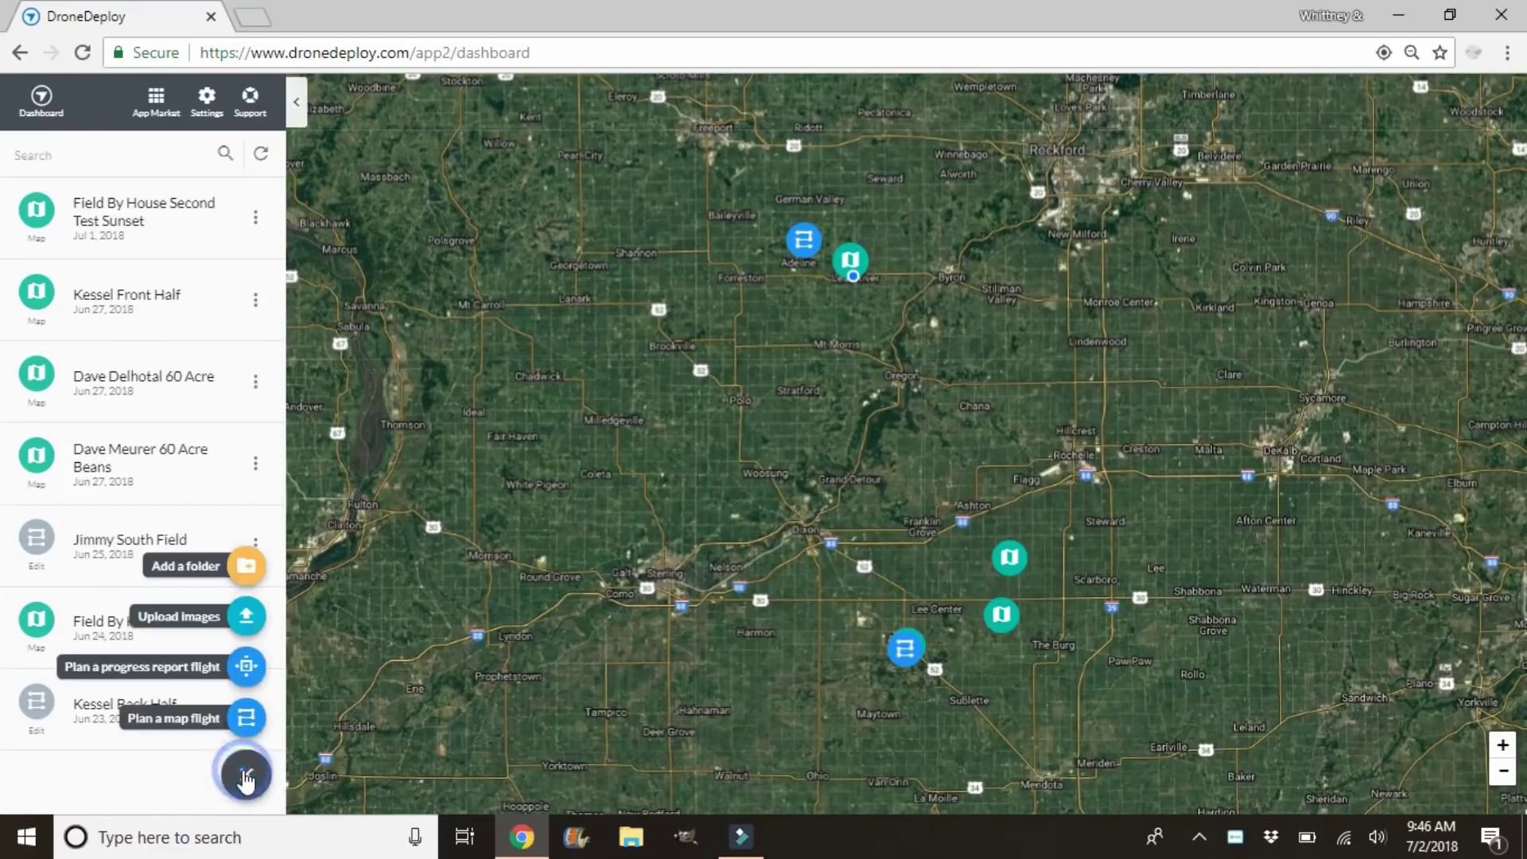
{"action": "left_click", "coordinate": [246, 718]}
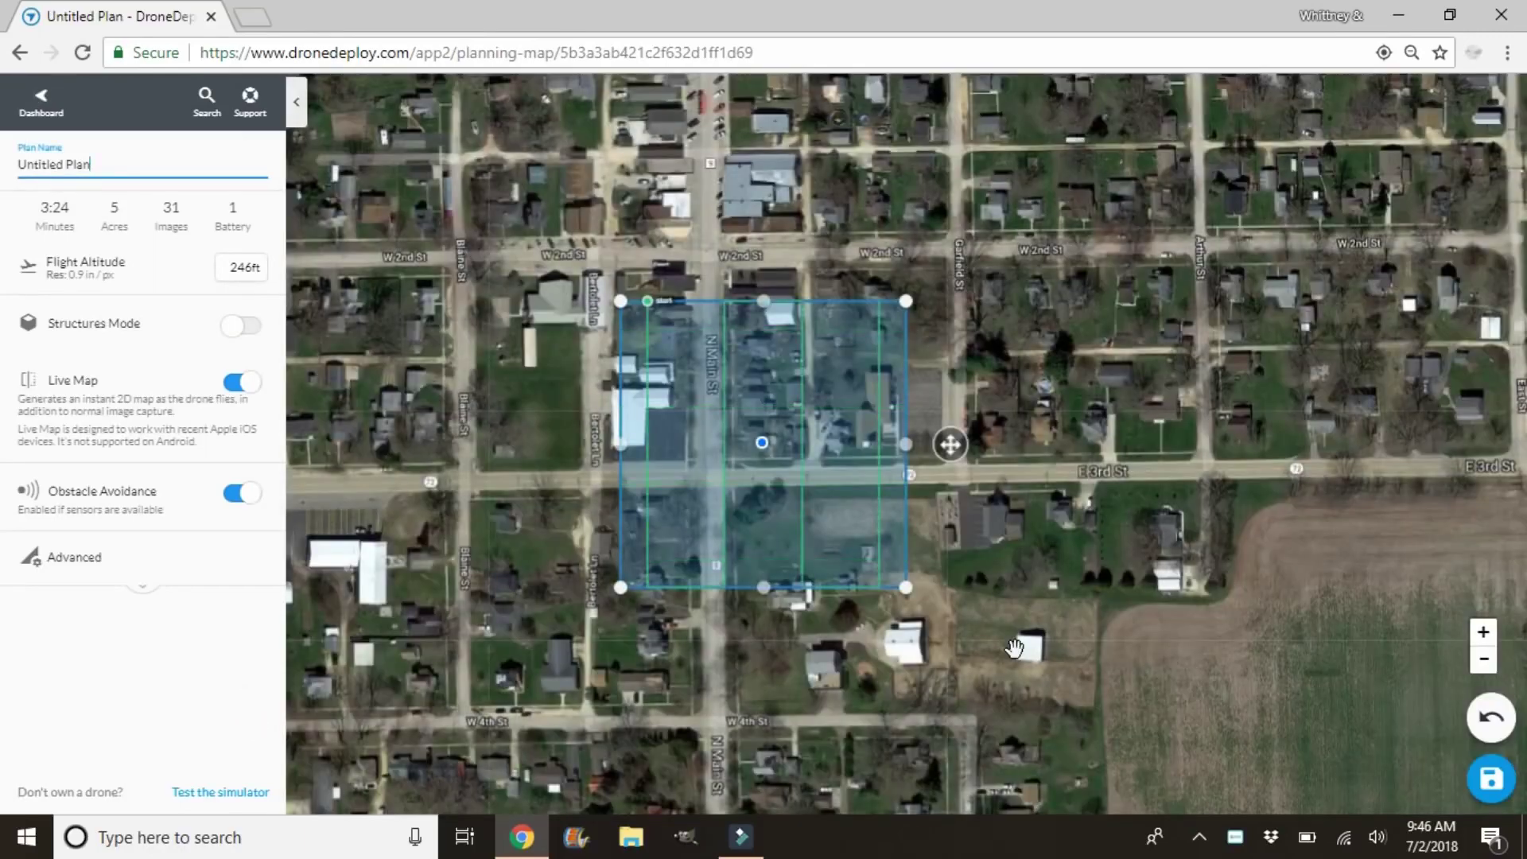
Move the default flight area from the town to the field between Otter Creek and the houses south of W Lightsville Rd.
{"action": "left_click", "coordinate": [1484, 659]}
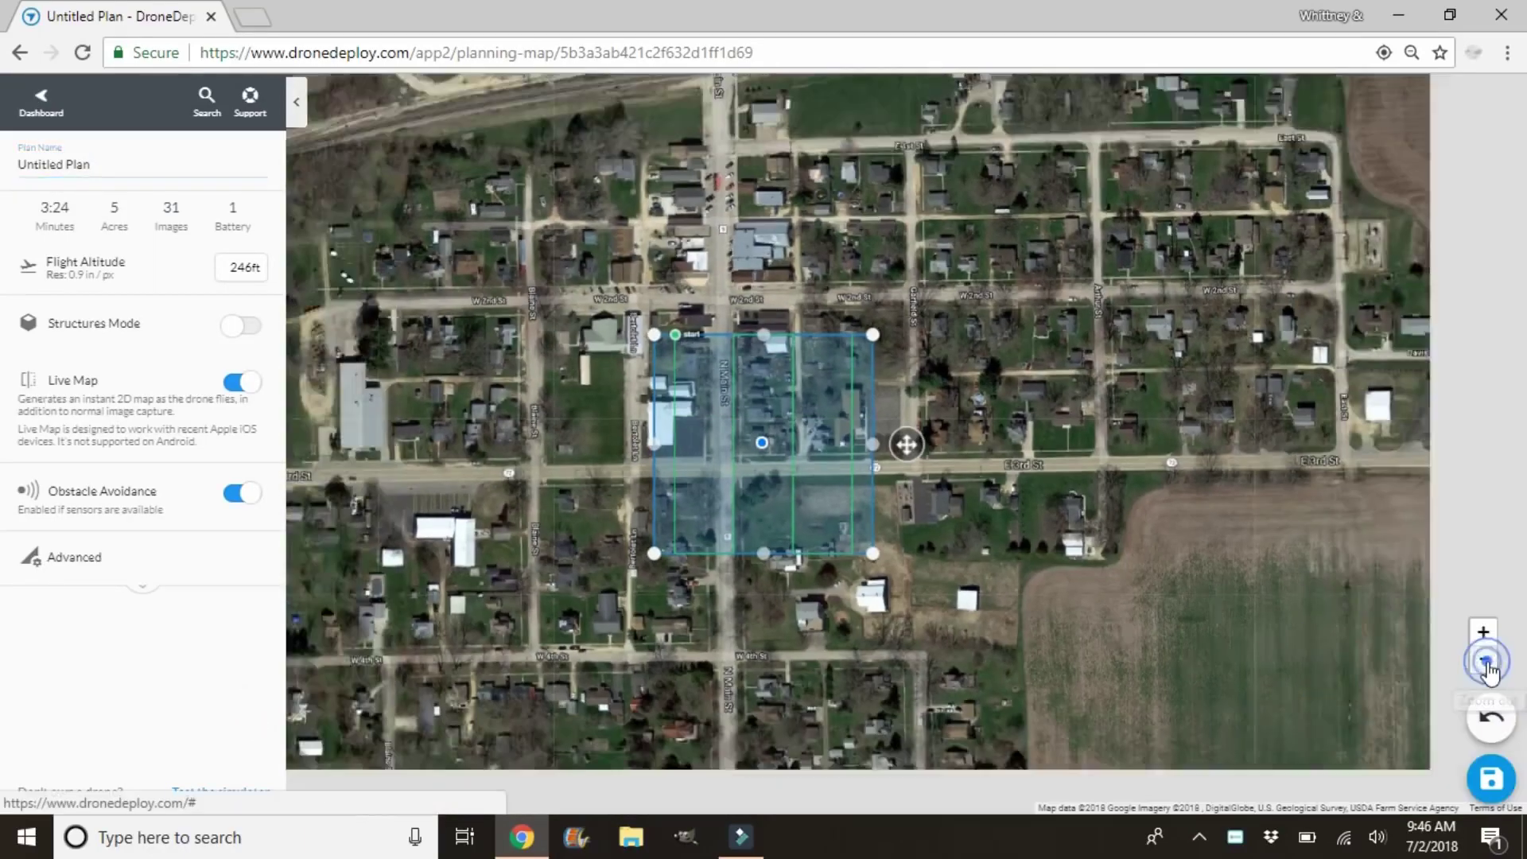
{"action": "left_click", "coordinate": [1484, 659]}
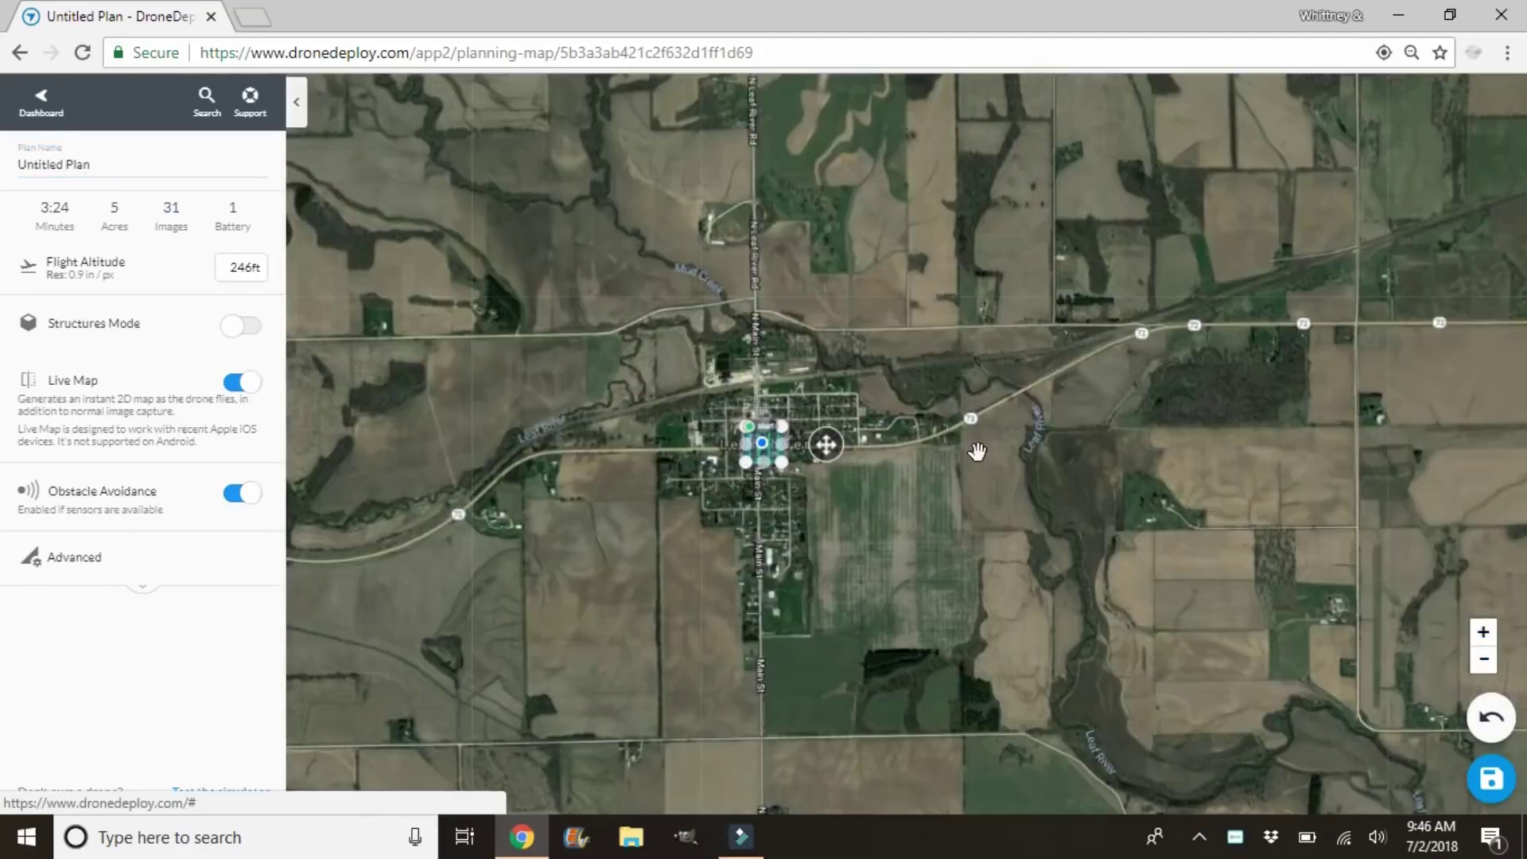
{"action": "mouse_move", "coordinate": [970, 446]}
{"action": "left_mouse_down"}
{"action": "mouse_move", "coordinate": [957, 640]}
{"action": "mouse_move", "coordinate": [793, 121]}
{"action": "left_mouse_up"}
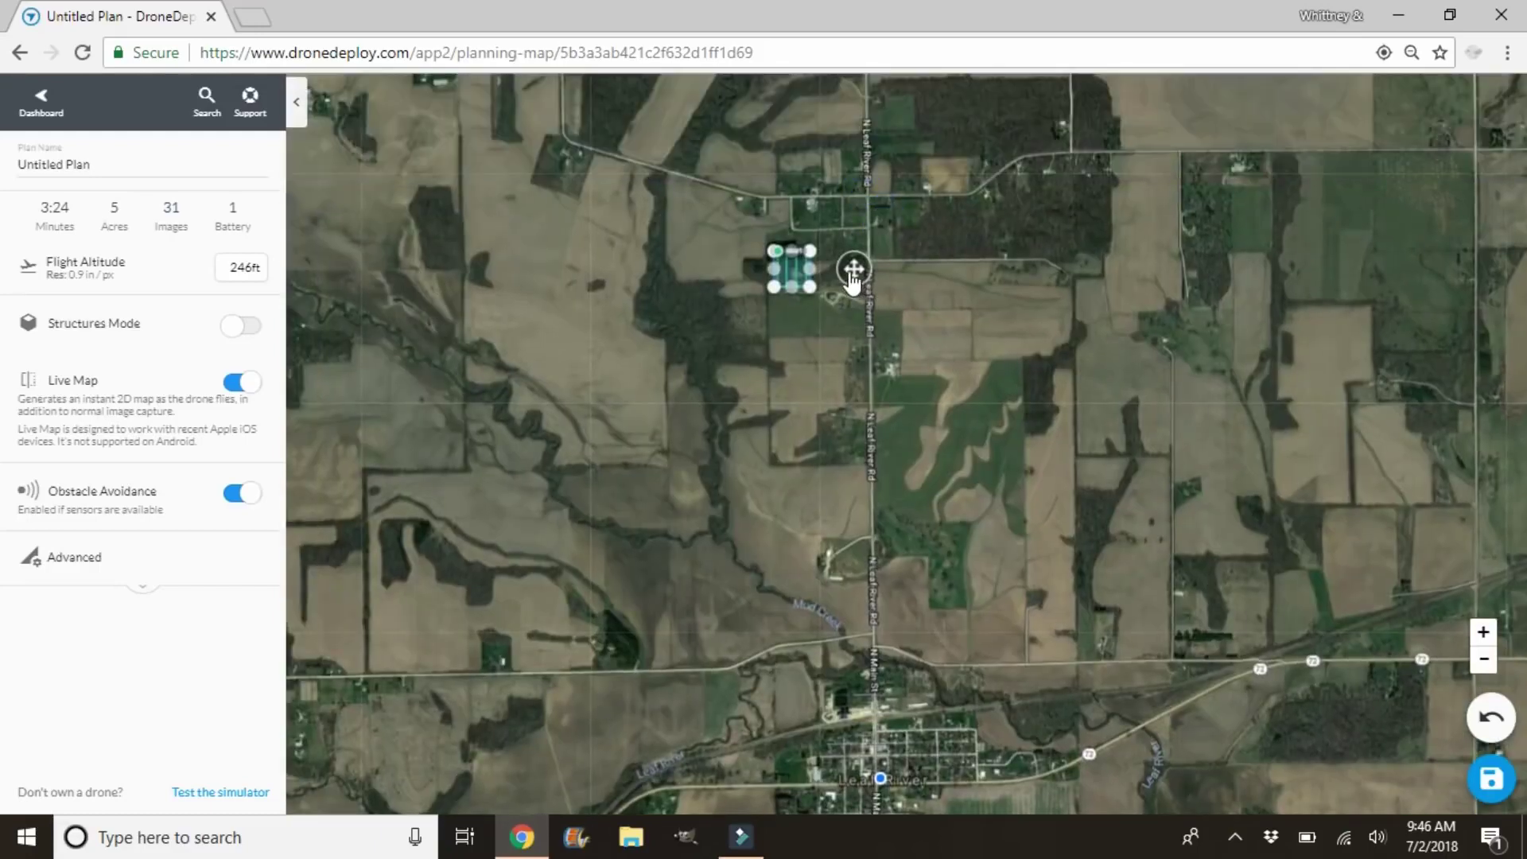
{"action": "left_click_drag", "start_coordinate": [851, 277], "coordinate": [781, 234]}
{"action": "left_click", "coordinate": [1483, 632]}
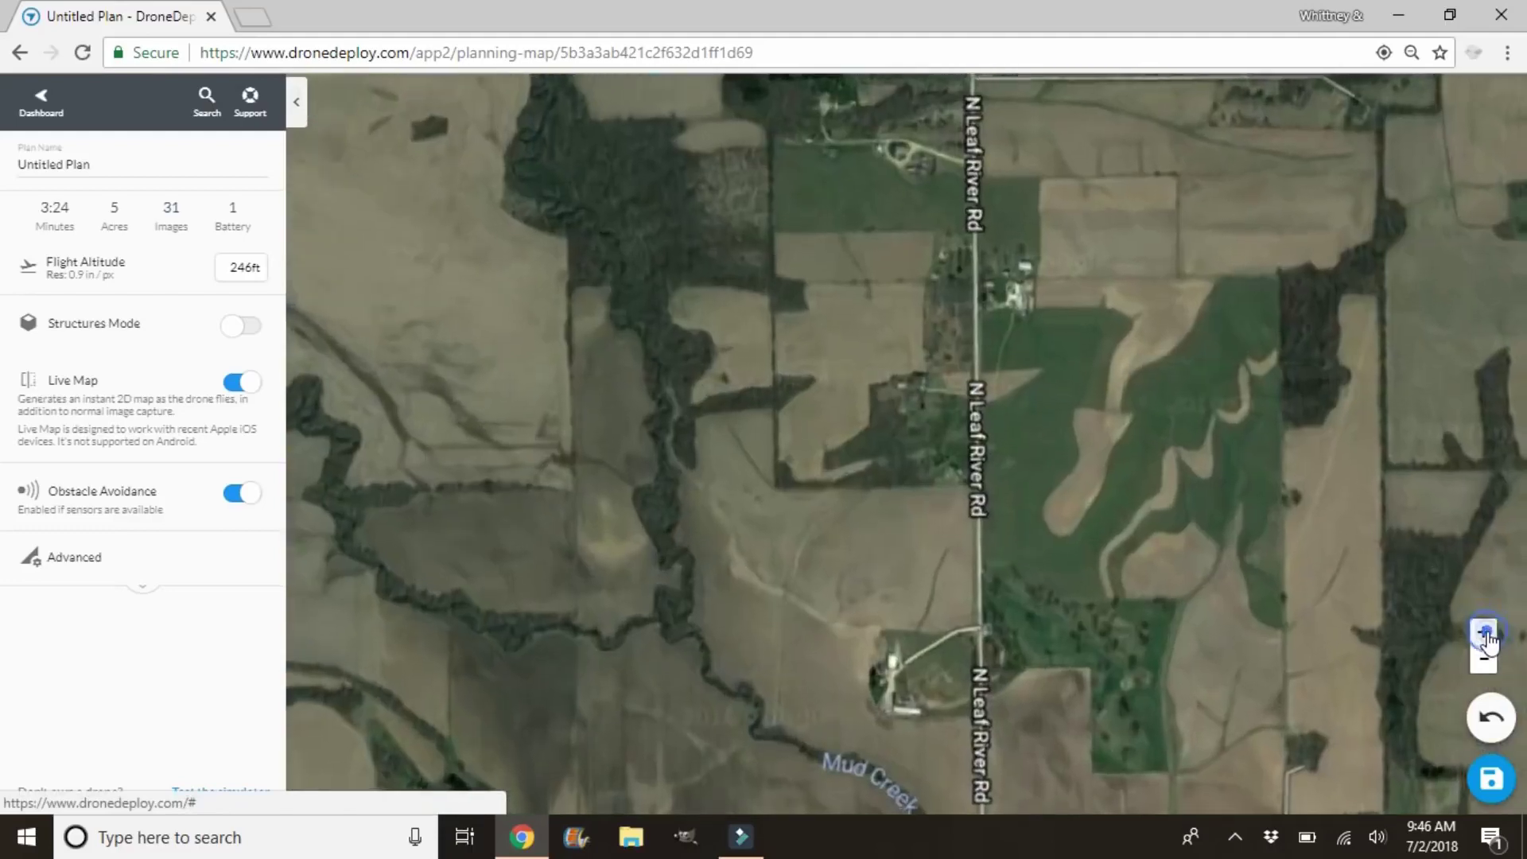
{"action": "left_click_drag", "start_coordinate": [908, 323], "coordinate": [1141, 571]}
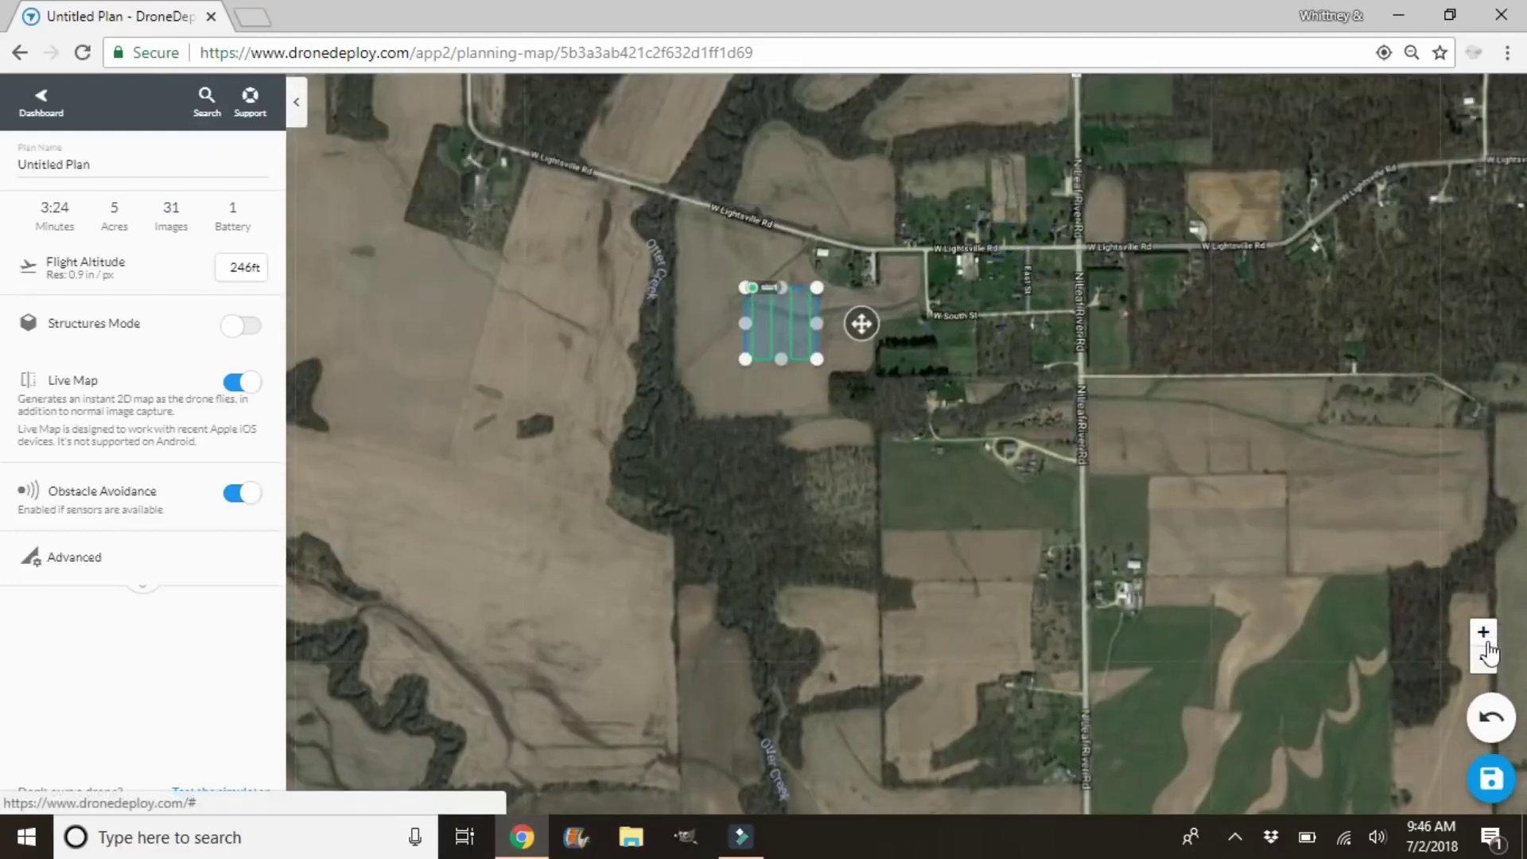
{"action": "left_click", "coordinate": [1483, 632]}
{"action": "left_click_drag", "start_coordinate": [1163, 243], "coordinate": [1166, 401]}
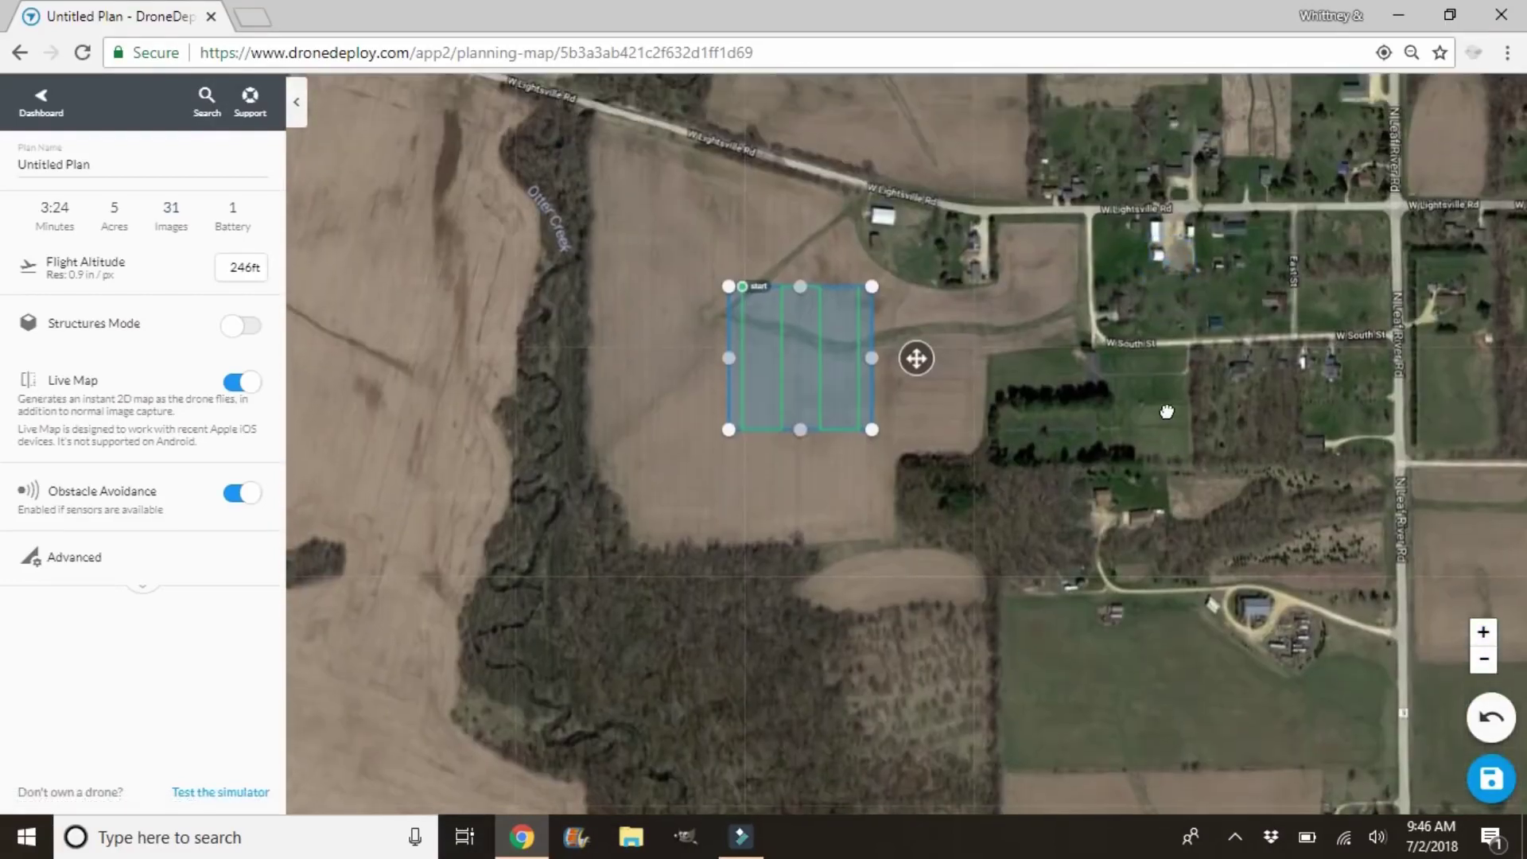
{"action": "left_click_drag", "start_coordinate": [918, 358], "coordinate": [935, 467]}
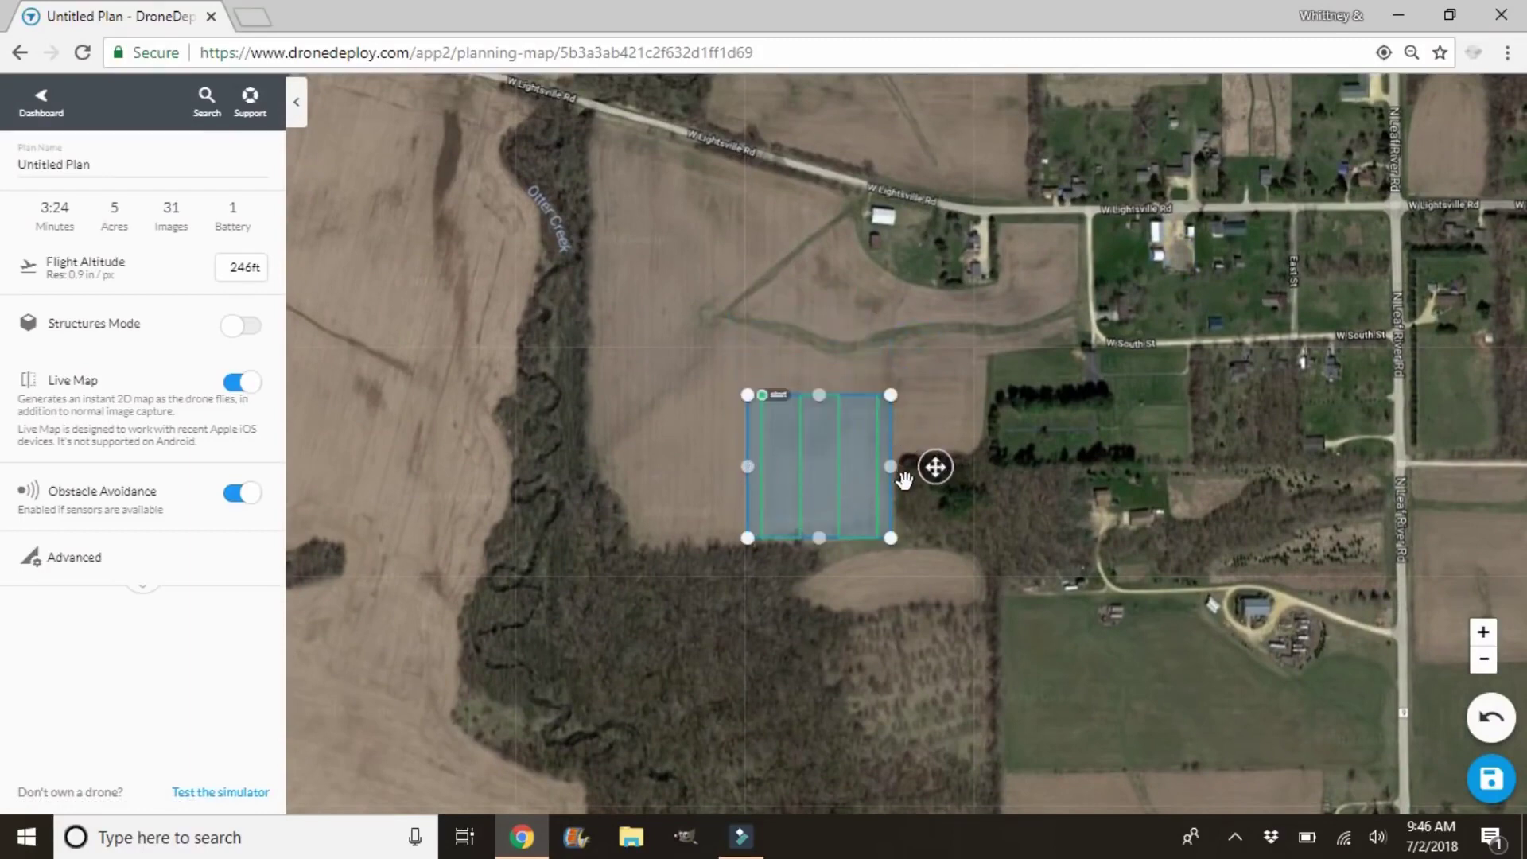
Stretch the flight area's boundary west to the Otter Creek tree line, north to W Lightsville Rd and east toward the farmstead.
{"action": "left_click_drag", "start_coordinate": [748, 467], "coordinate": [633, 546]}
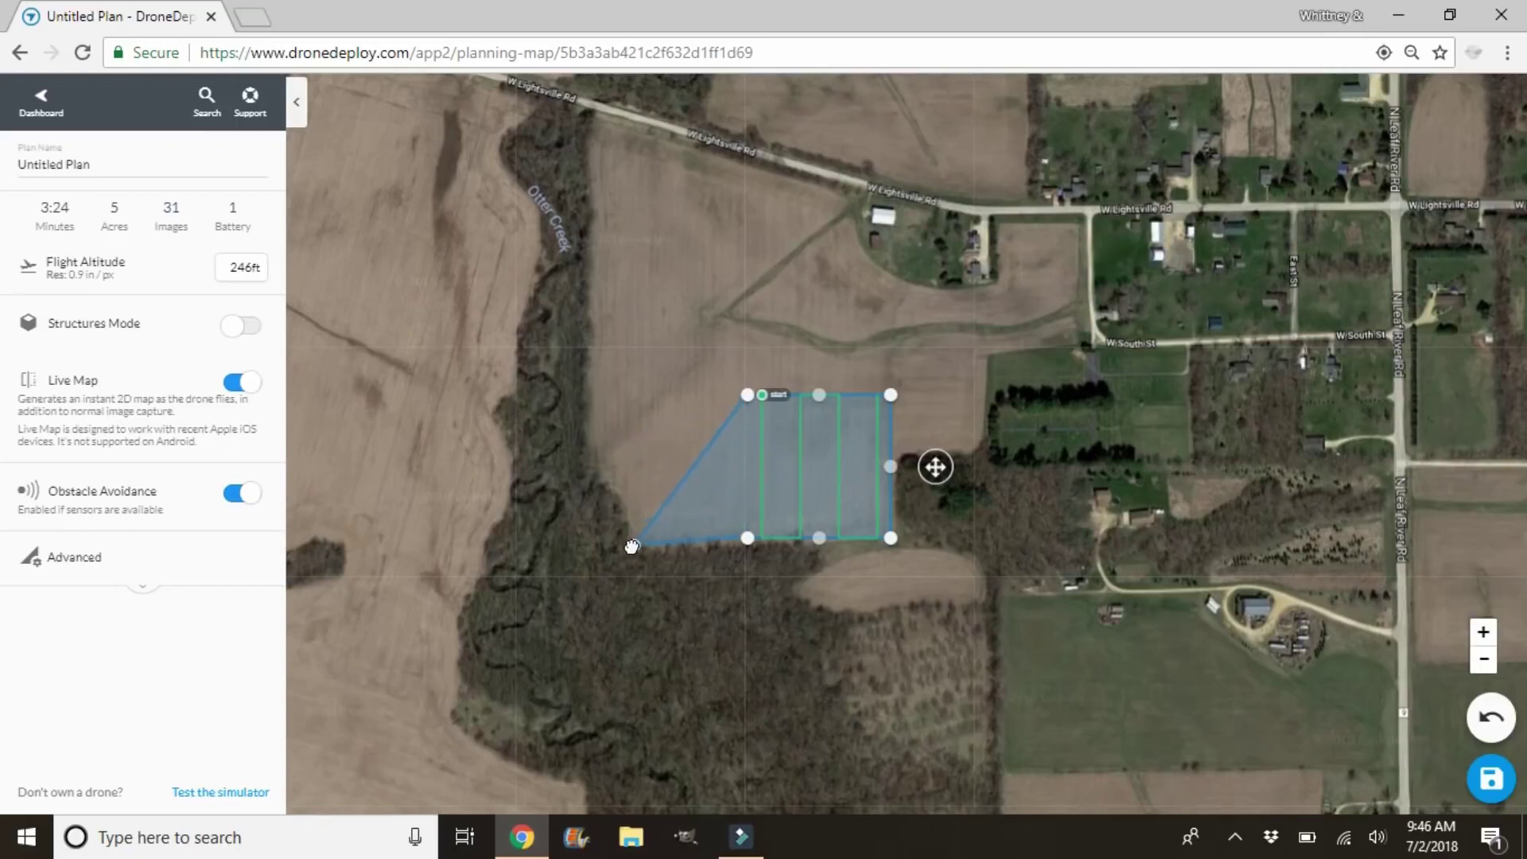
{"action": "left_click_drag", "start_coordinate": [690, 469], "coordinate": [627, 498]}
{"action": "left_click_drag", "start_coordinate": [747, 394], "coordinate": [842, 193]}
{"action": "left_click_drag", "start_coordinate": [715, 325], "coordinate": [590, 115]}
{"action": "left_click_drag", "start_coordinate": [866, 296], "coordinate": [995, 281]}
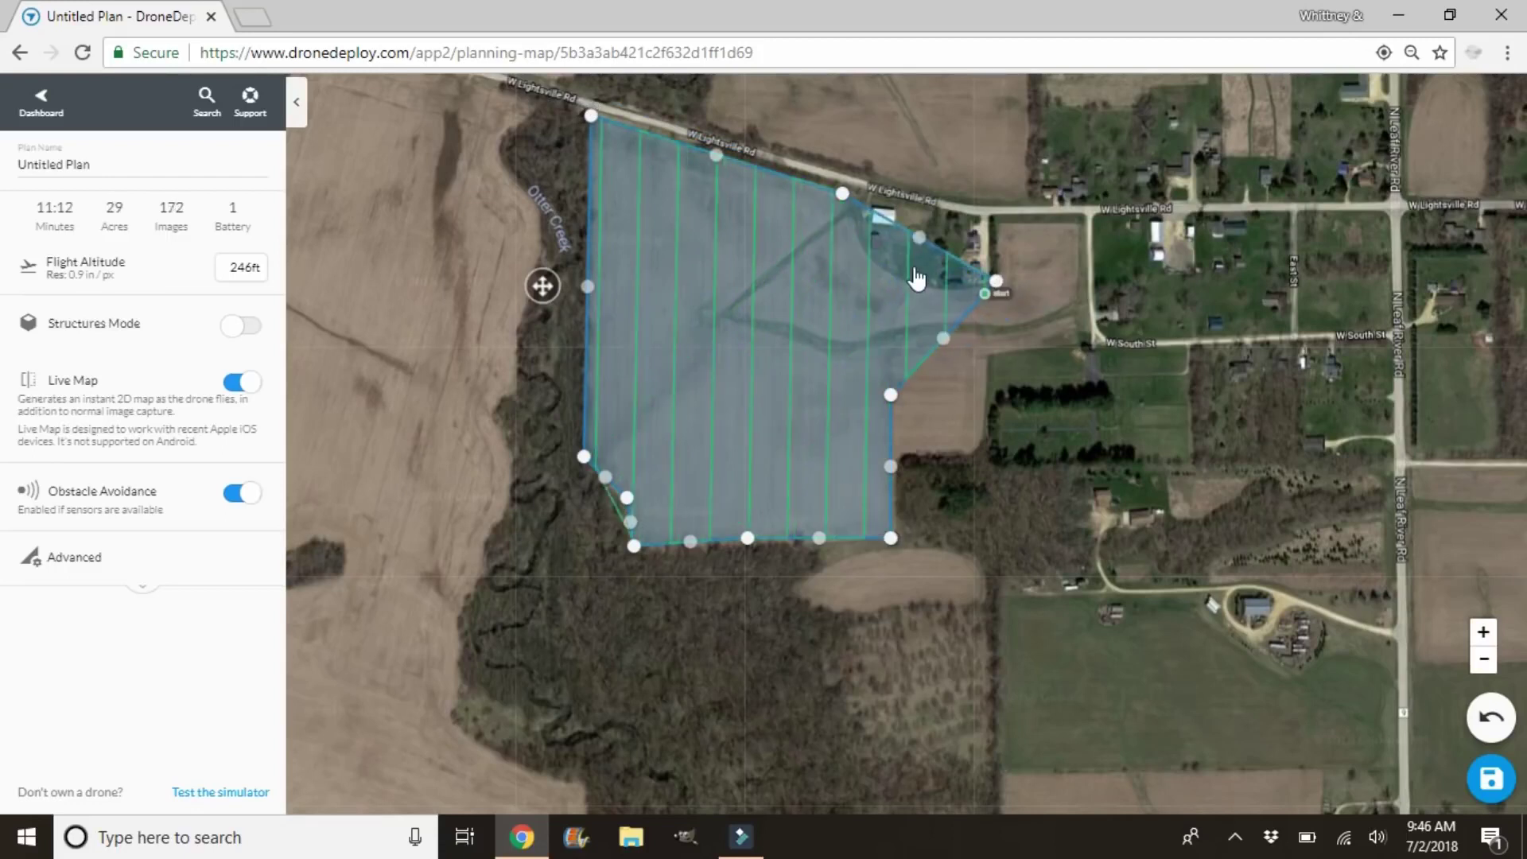
Fit the eastern boundary around the farmstead, out to W South St and along the field's stepped southeast edge.
{"action": "left_click_drag", "start_coordinate": [919, 237], "coordinate": [859, 247]}
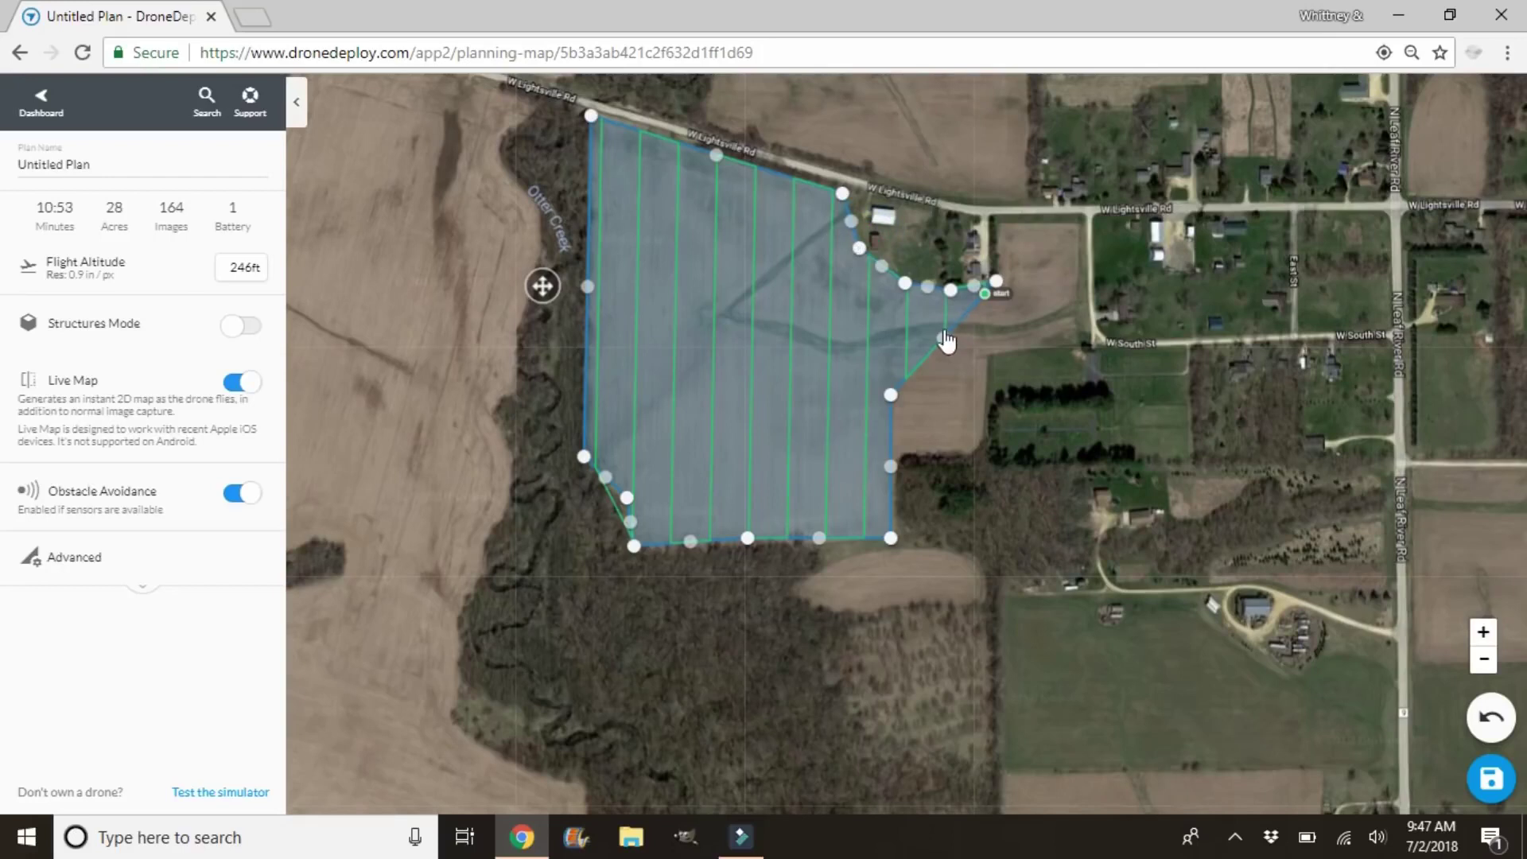
{"action": "mouse_move", "coordinate": [944, 340]}
{"action": "left_mouse_down"}
{"action": "mouse_move", "coordinate": [1097, 270]}
{"action": "mouse_move", "coordinate": [1084, 219]}
{"action": "mouse_move", "coordinate": [1000, 224]}
{"action": "left_mouse_up"}
{"action": "left_click_drag", "start_coordinate": [1087, 335], "coordinate": [1088, 343]}
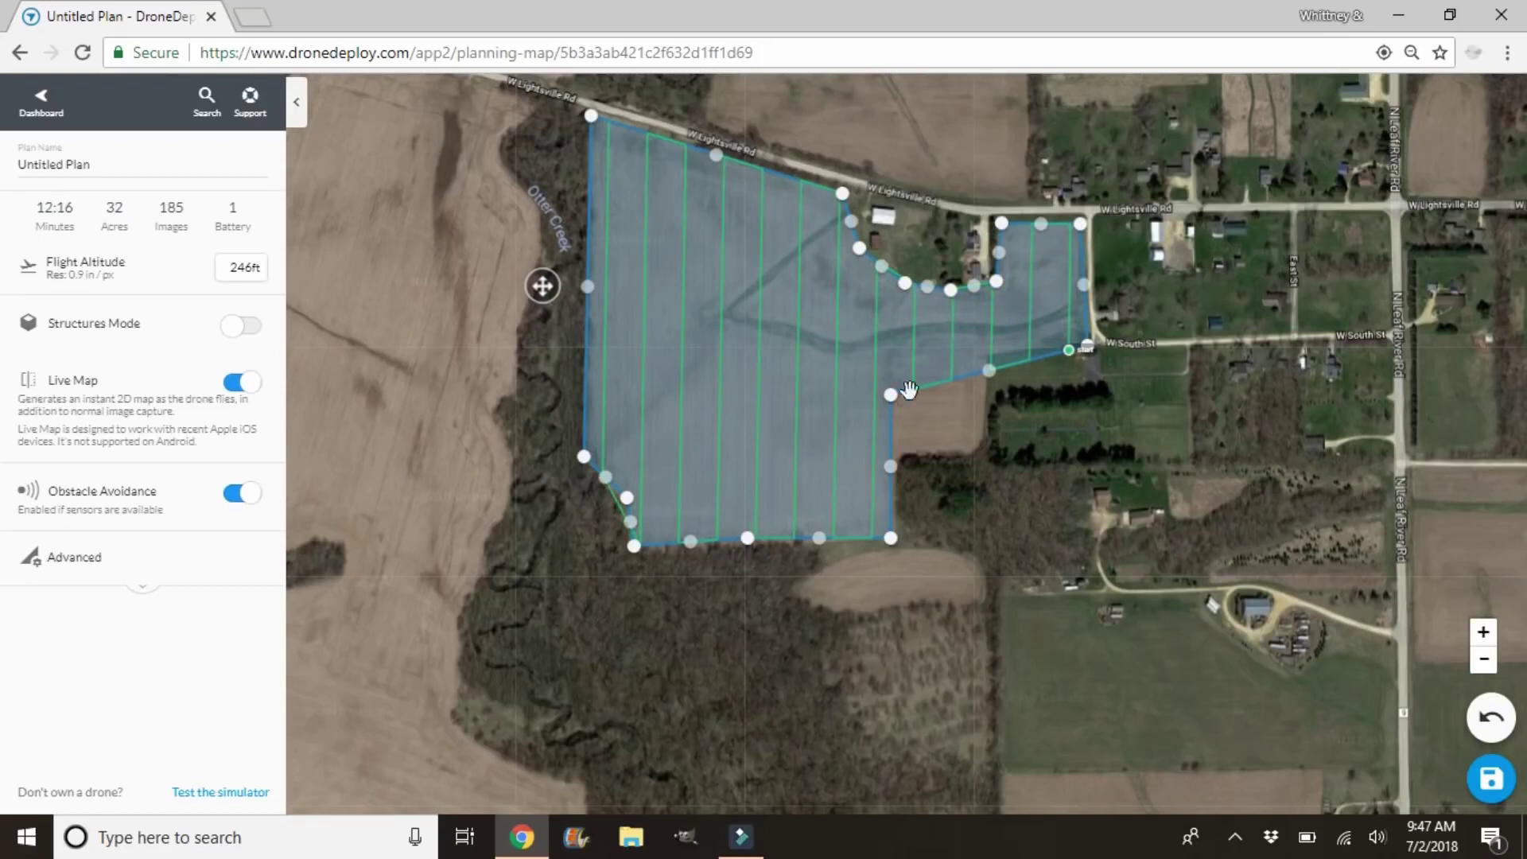
{"action": "left_click_drag", "start_coordinate": [989, 370], "coordinate": [980, 451]}
{"action": "left_click_drag", "start_coordinate": [891, 395], "coordinate": [896, 455]}
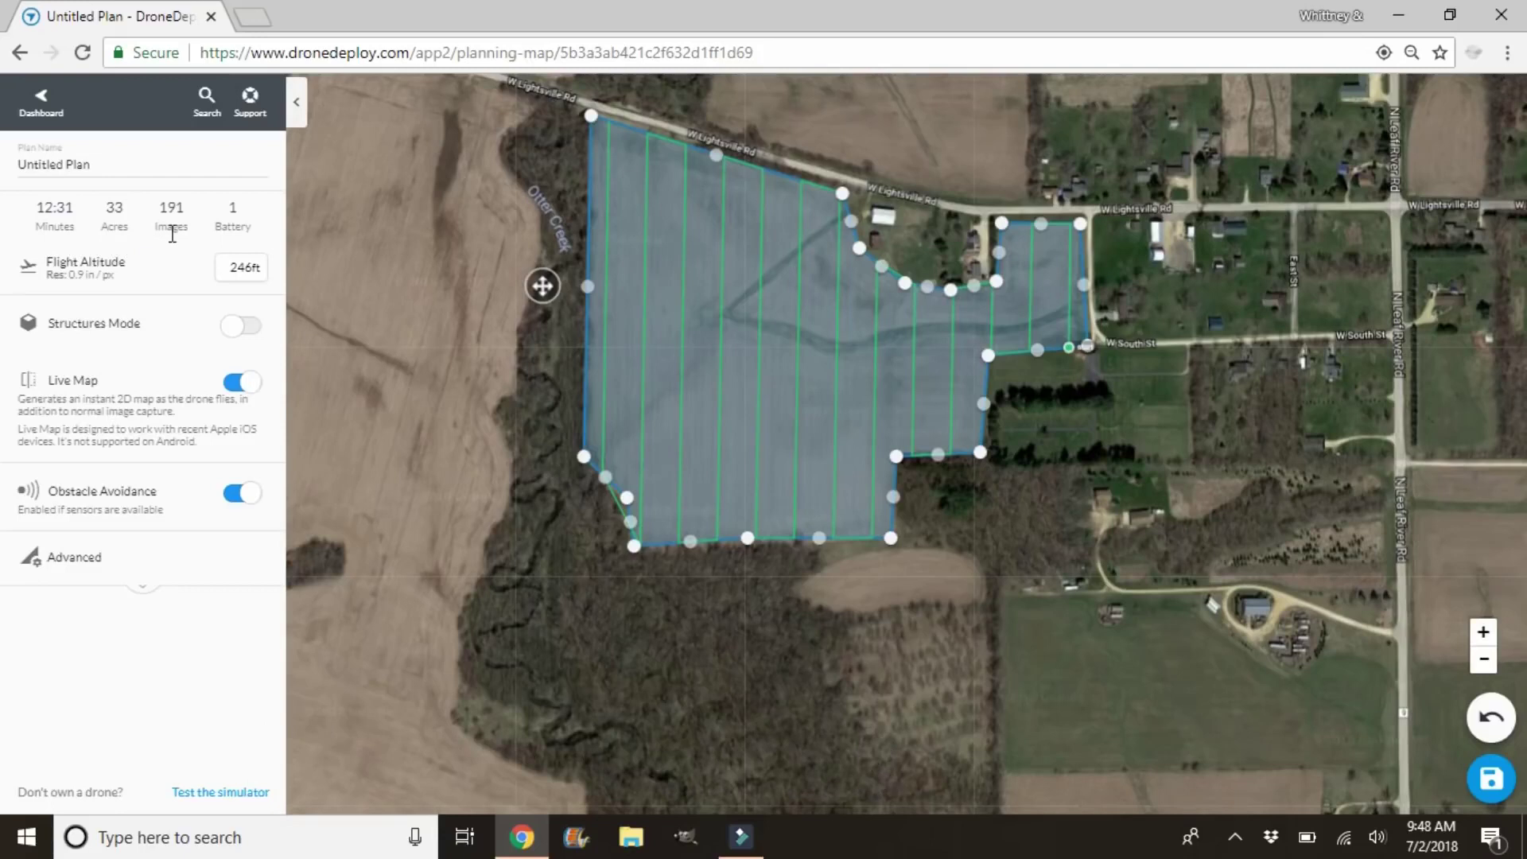
Set the flight altitude to 300ft and turn off Live Map.
{"action": "left_click", "coordinate": [248, 274]}
{"action": "double_click", "coordinate": [239, 269]}
{"action": "type", "text": "300ft"}
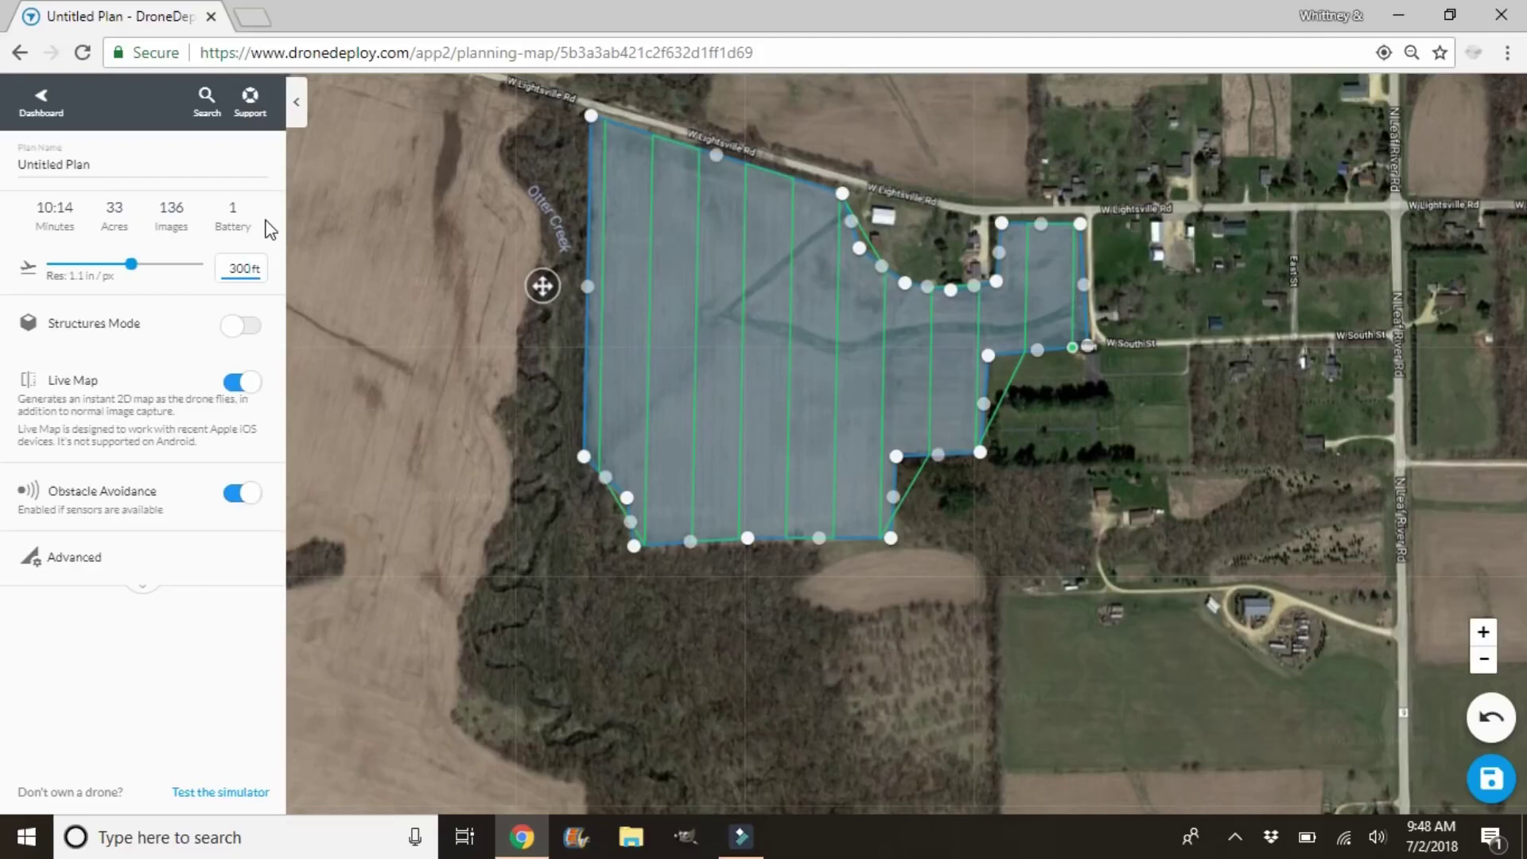
{"action": "left_click", "coordinate": [248, 392]}
Set the flight direction to 111° in the advanced settings and save the plan.
{"action": "left_click", "coordinate": [53, 507]}
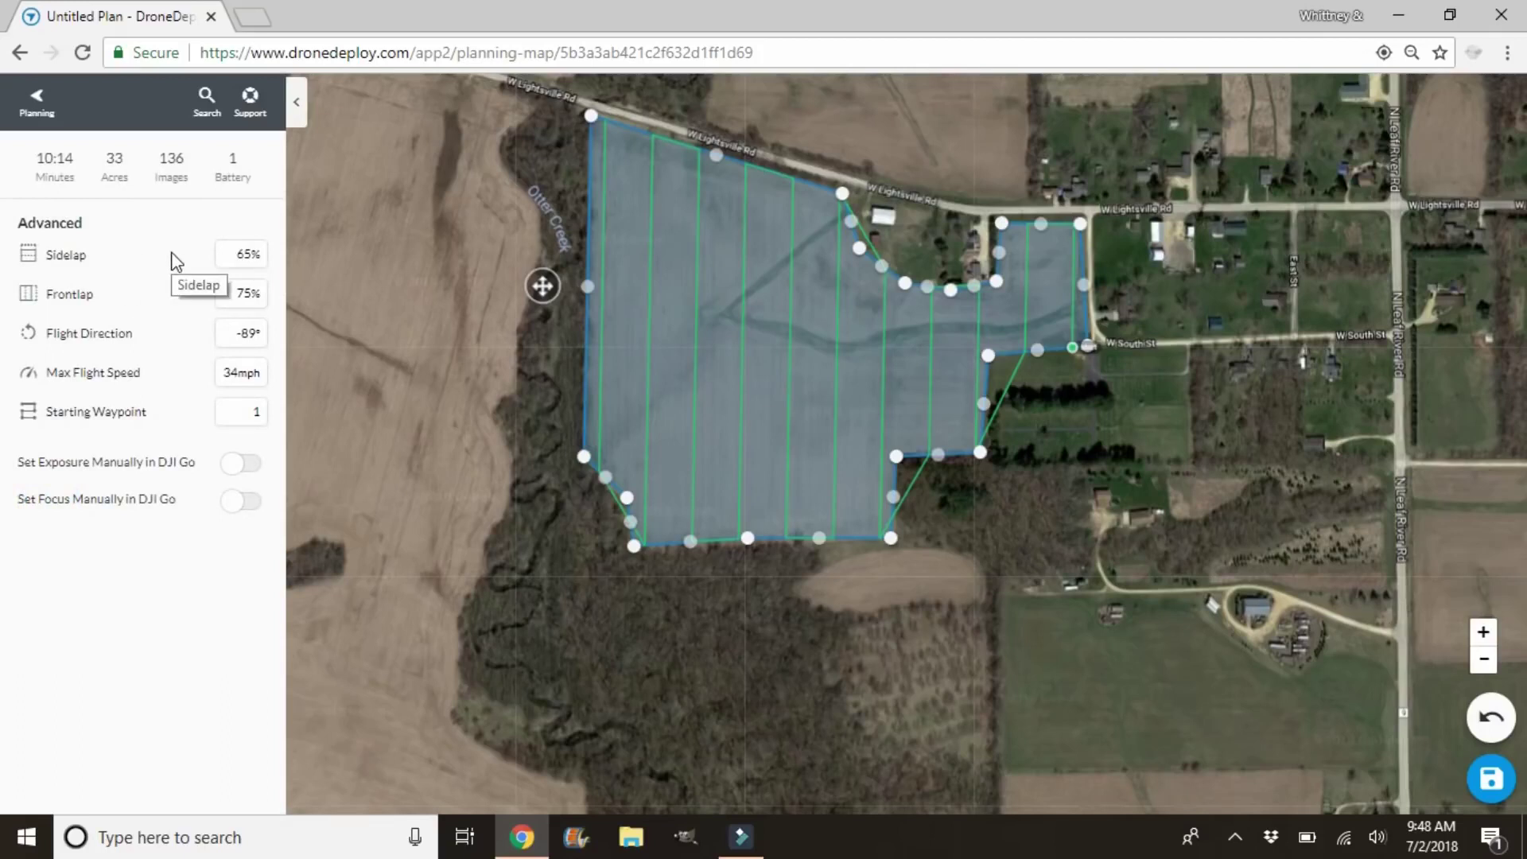
{"action": "left_click", "coordinate": [253, 339]}
{"action": "left_click", "coordinate": [255, 335]}
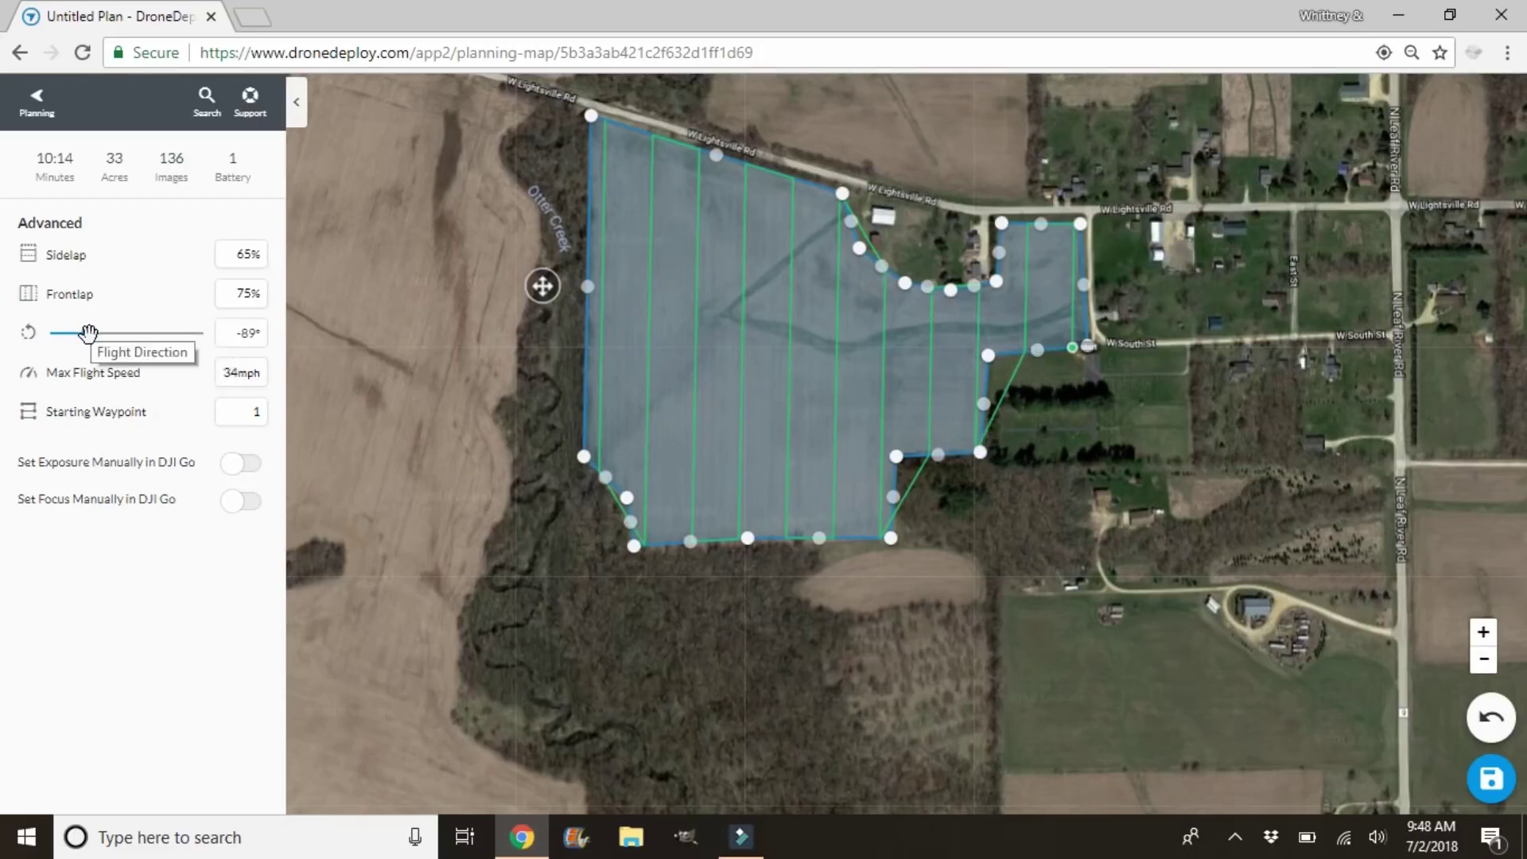
{"action": "left_click_drag", "start_coordinate": [88, 334], "coordinate": [176, 336]}
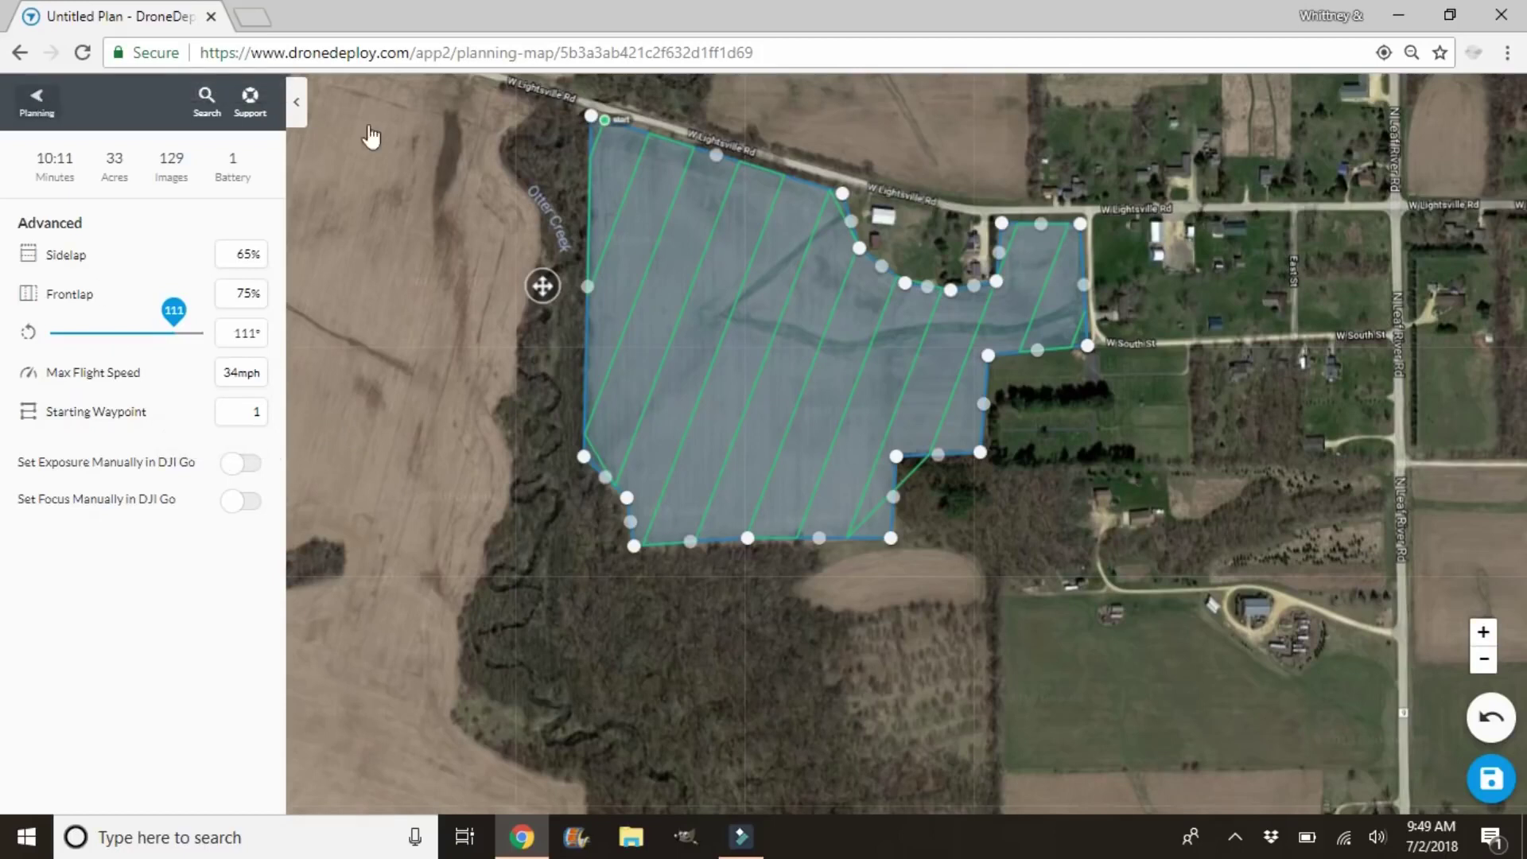
{"action": "left_click", "coordinate": [1493, 784]}
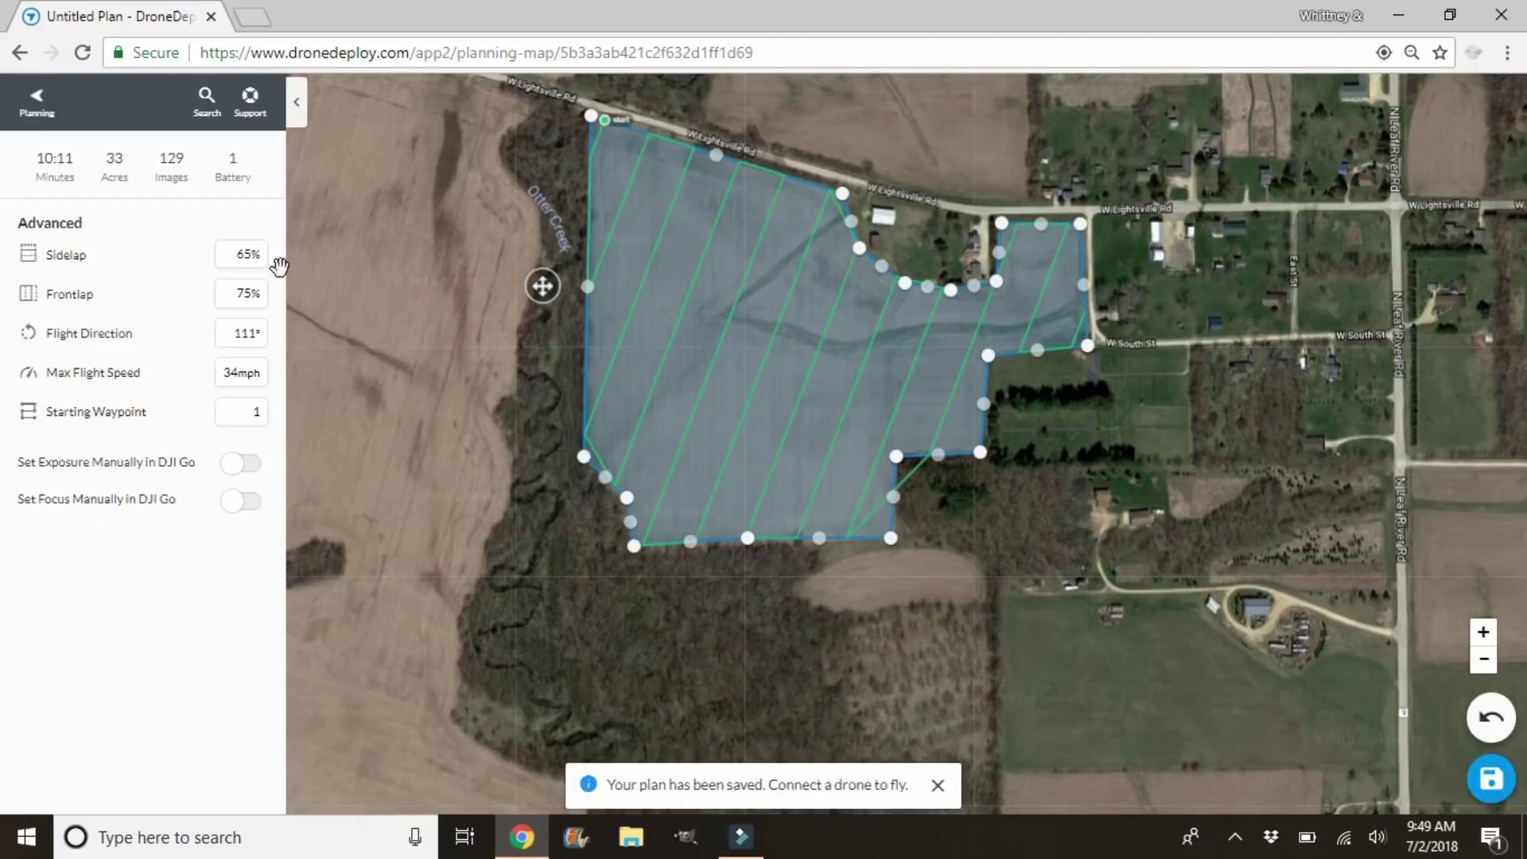
Rename the plan "Subscribe to our channel!!!" and save it.
{"action": "left_click", "coordinate": [38, 107]}
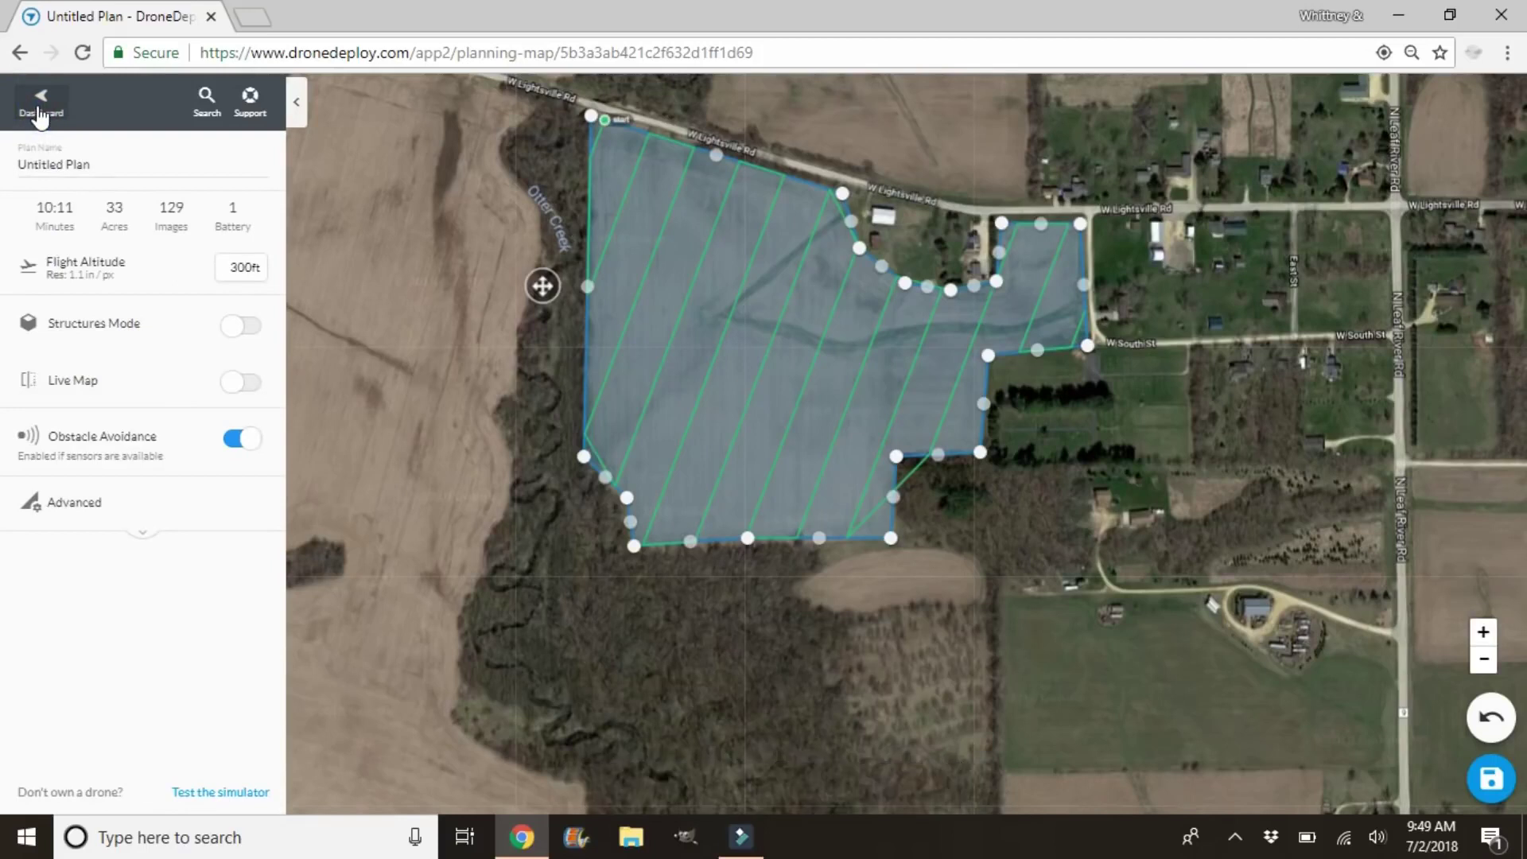
{"action": "left_click", "coordinate": [133, 170]}
{"action": "double_click", "coordinate": [134, 170]}
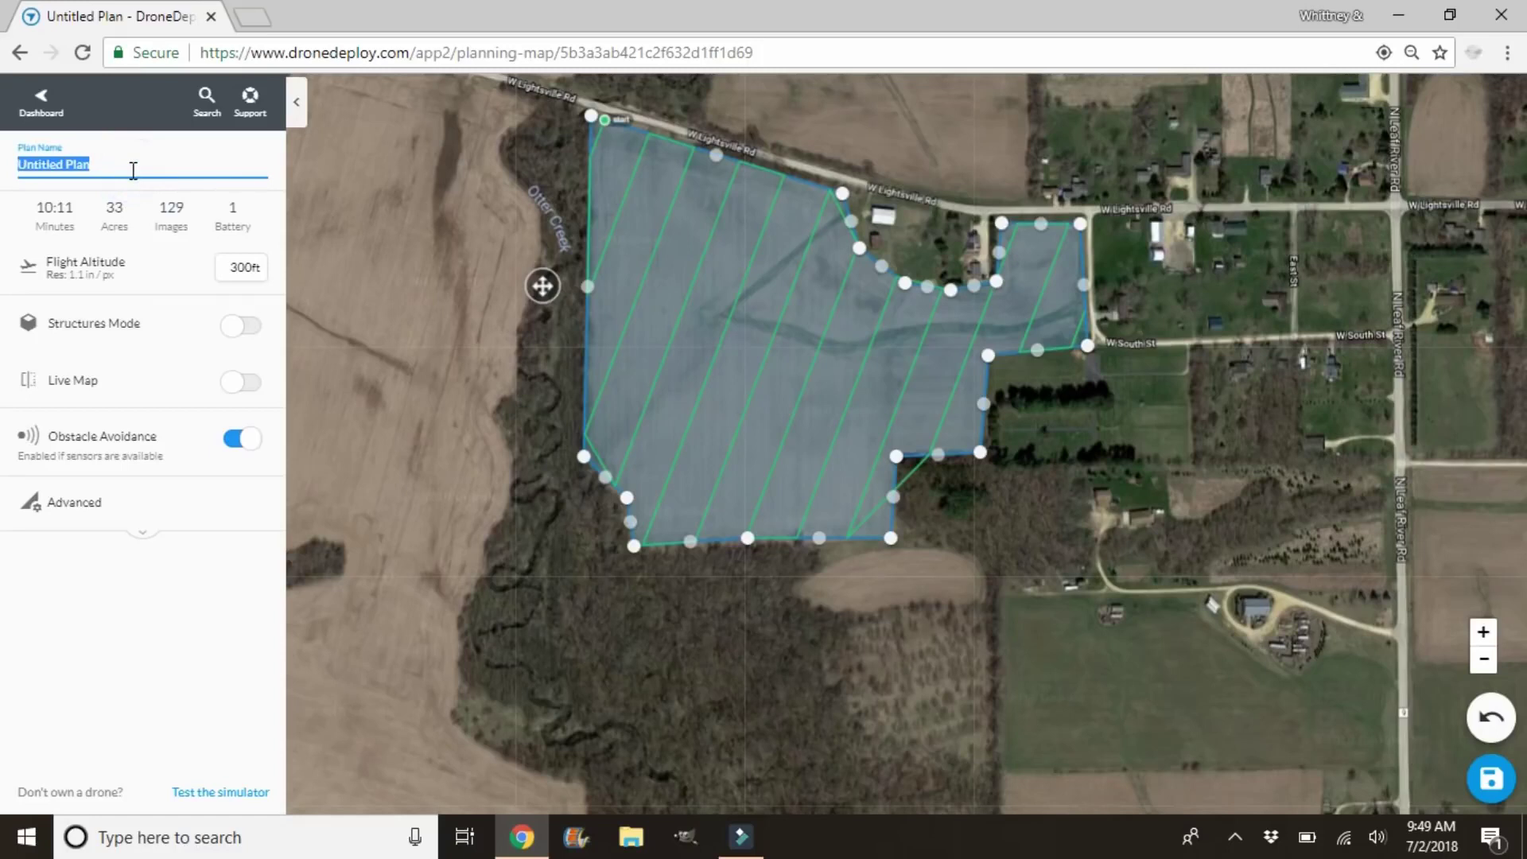
{"action": "left_click", "coordinate": [134, 171]}
{"action": "key", "text": "BackSpace"}
{"action": "key", "text": "BackSpace"}
{"action": "key", "text": "BackSpace"}
{"action": "key", "text": "BackSpace"}
{"action": "key", "text": "BackSpace"}
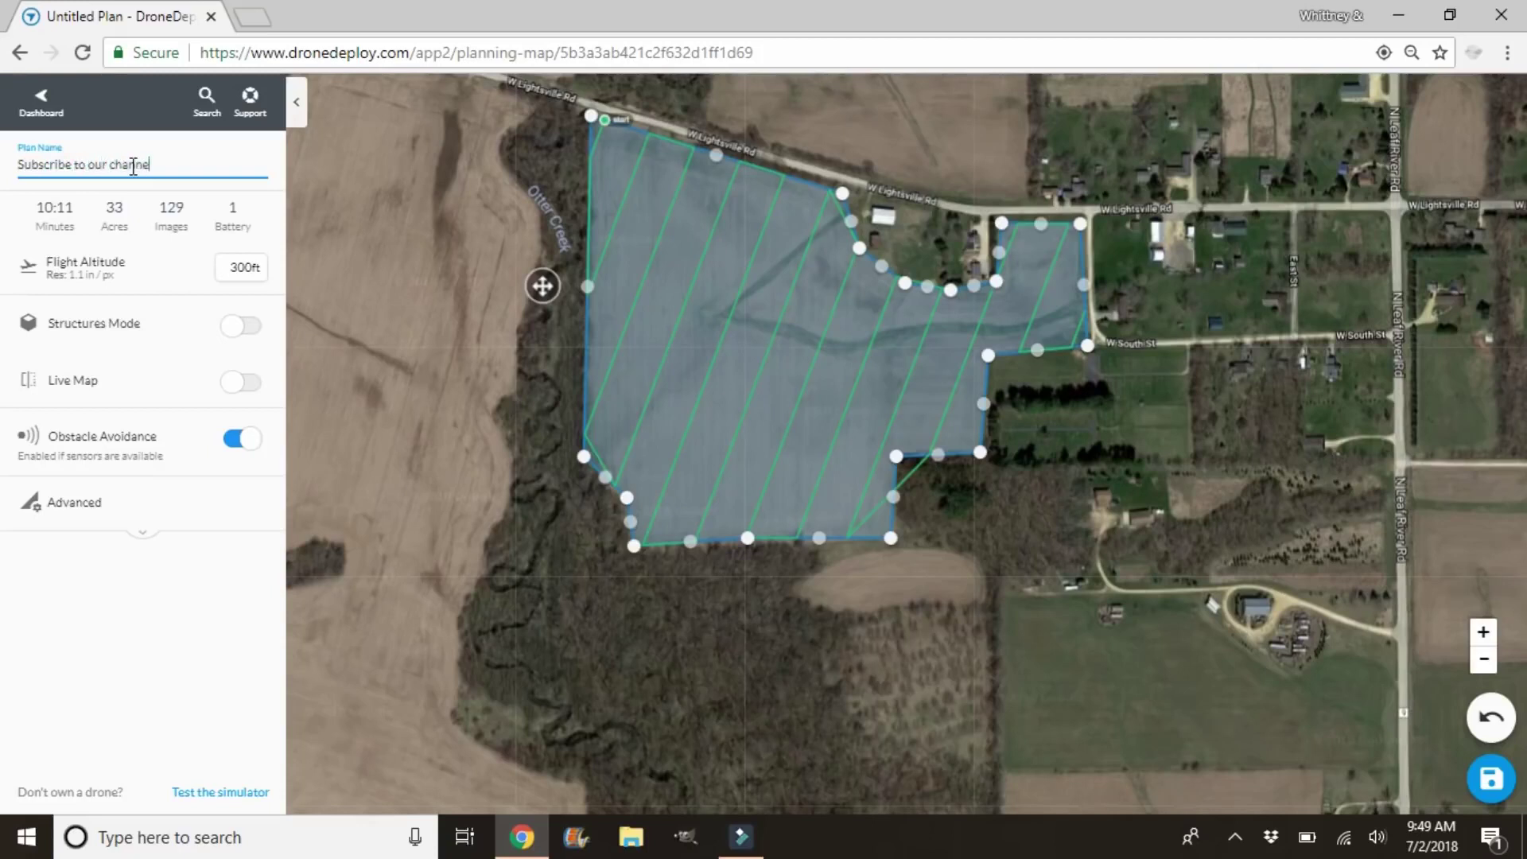
{"action": "left_click", "coordinate": [1490, 779]}
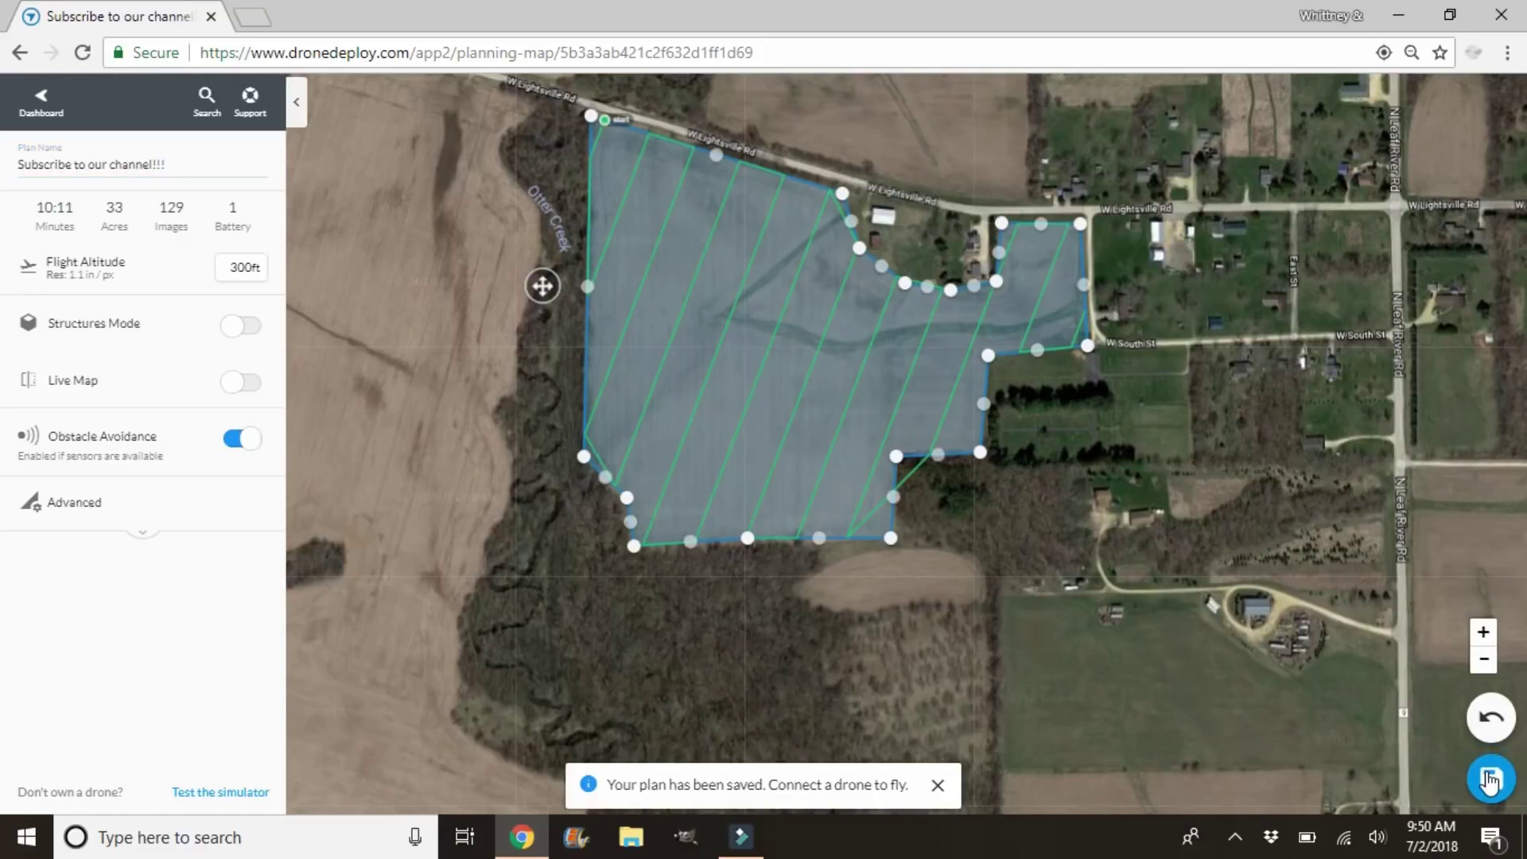
Open the saved plan from the dashboard to review it, and return to the dashboard.
{"action": "left_click", "coordinate": [42, 109]}
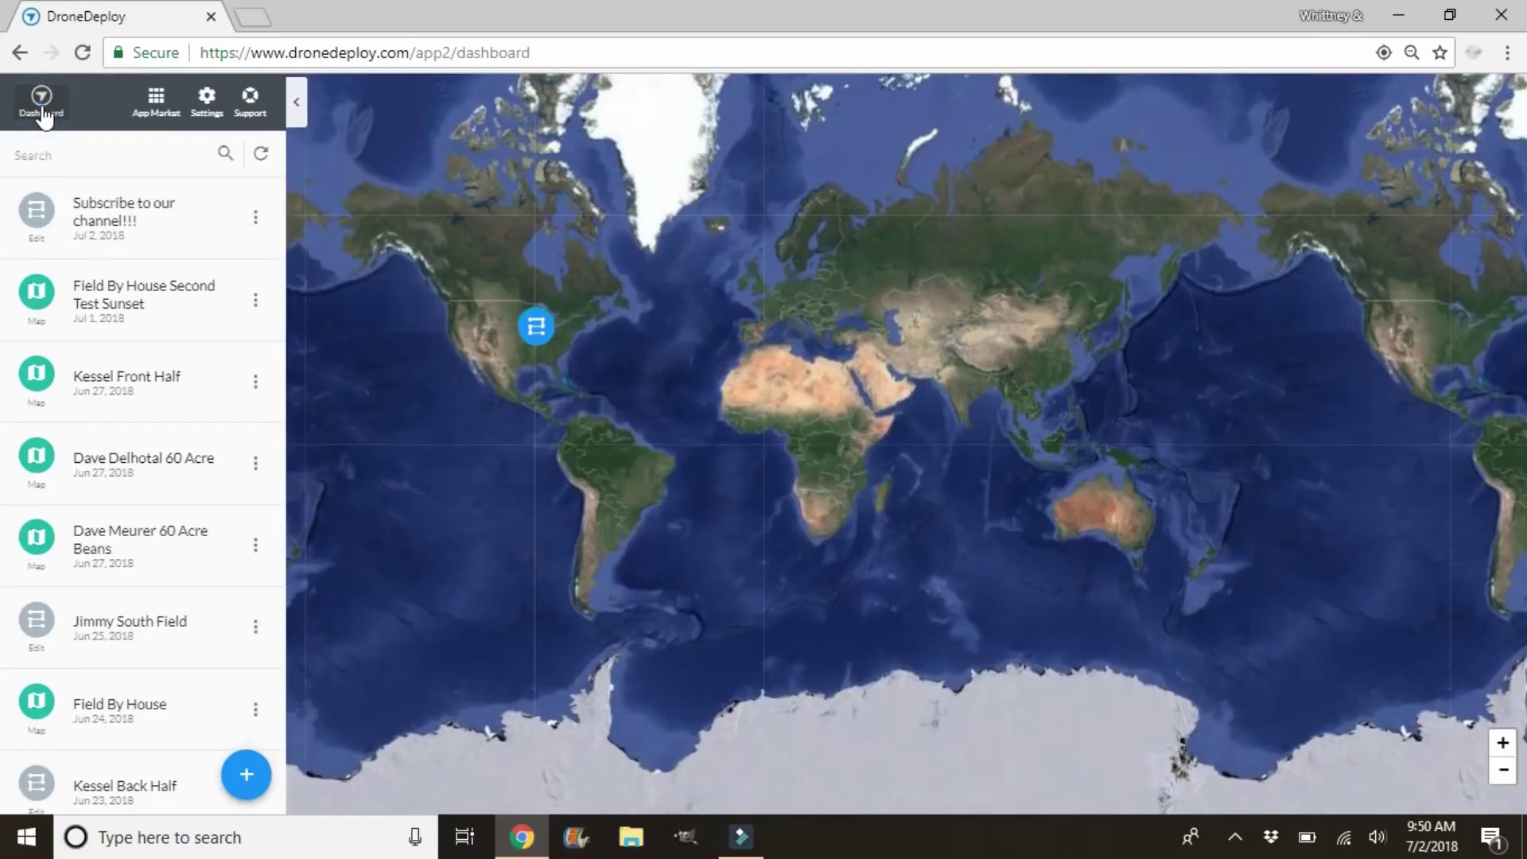
{"action": "left_click", "coordinate": [188, 229]}
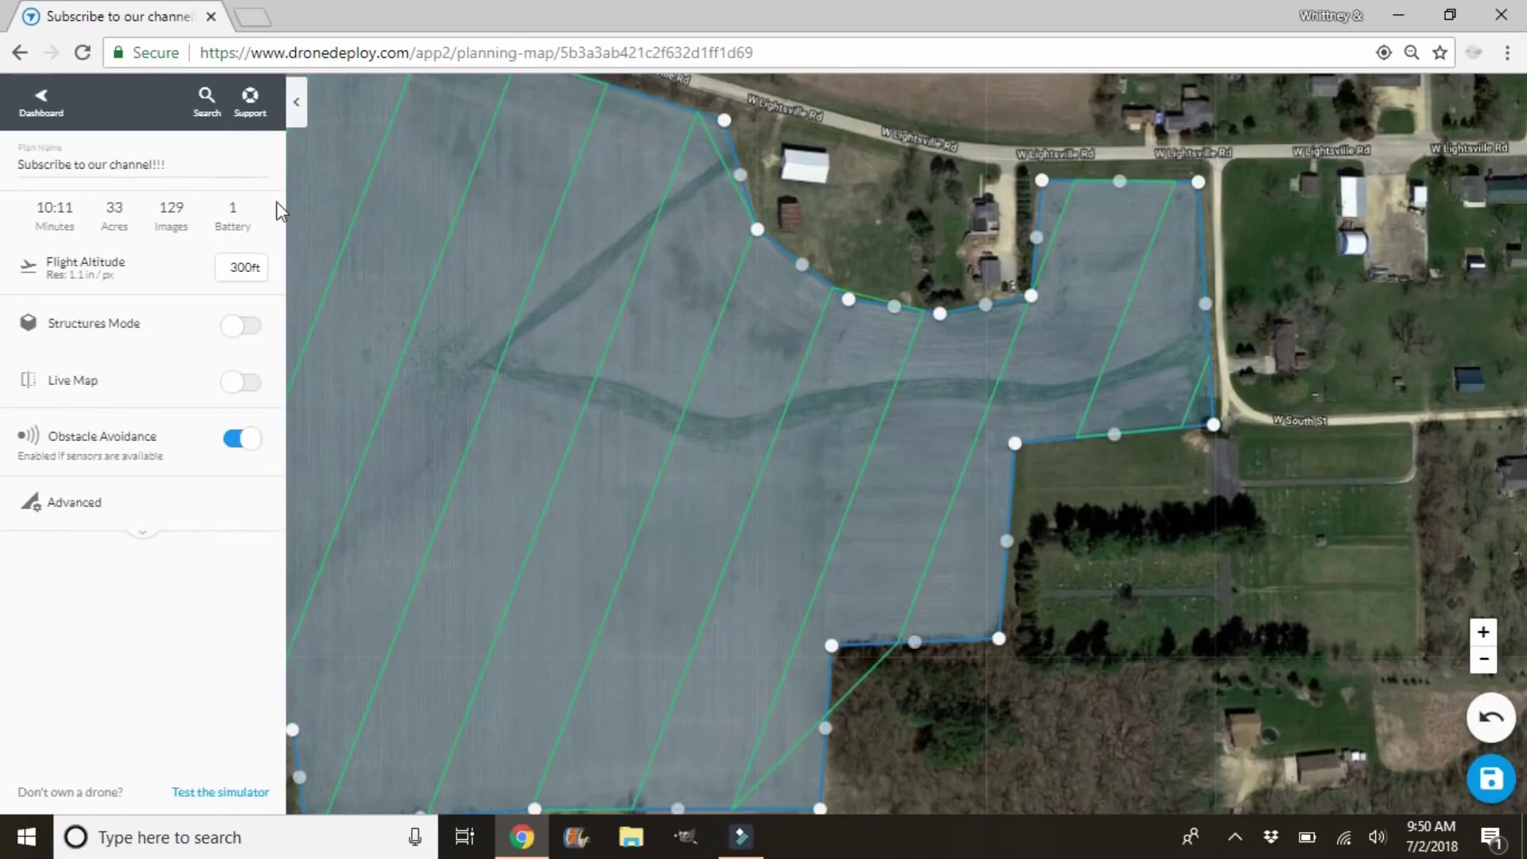
{"action": "left_click", "coordinate": [42, 102]}
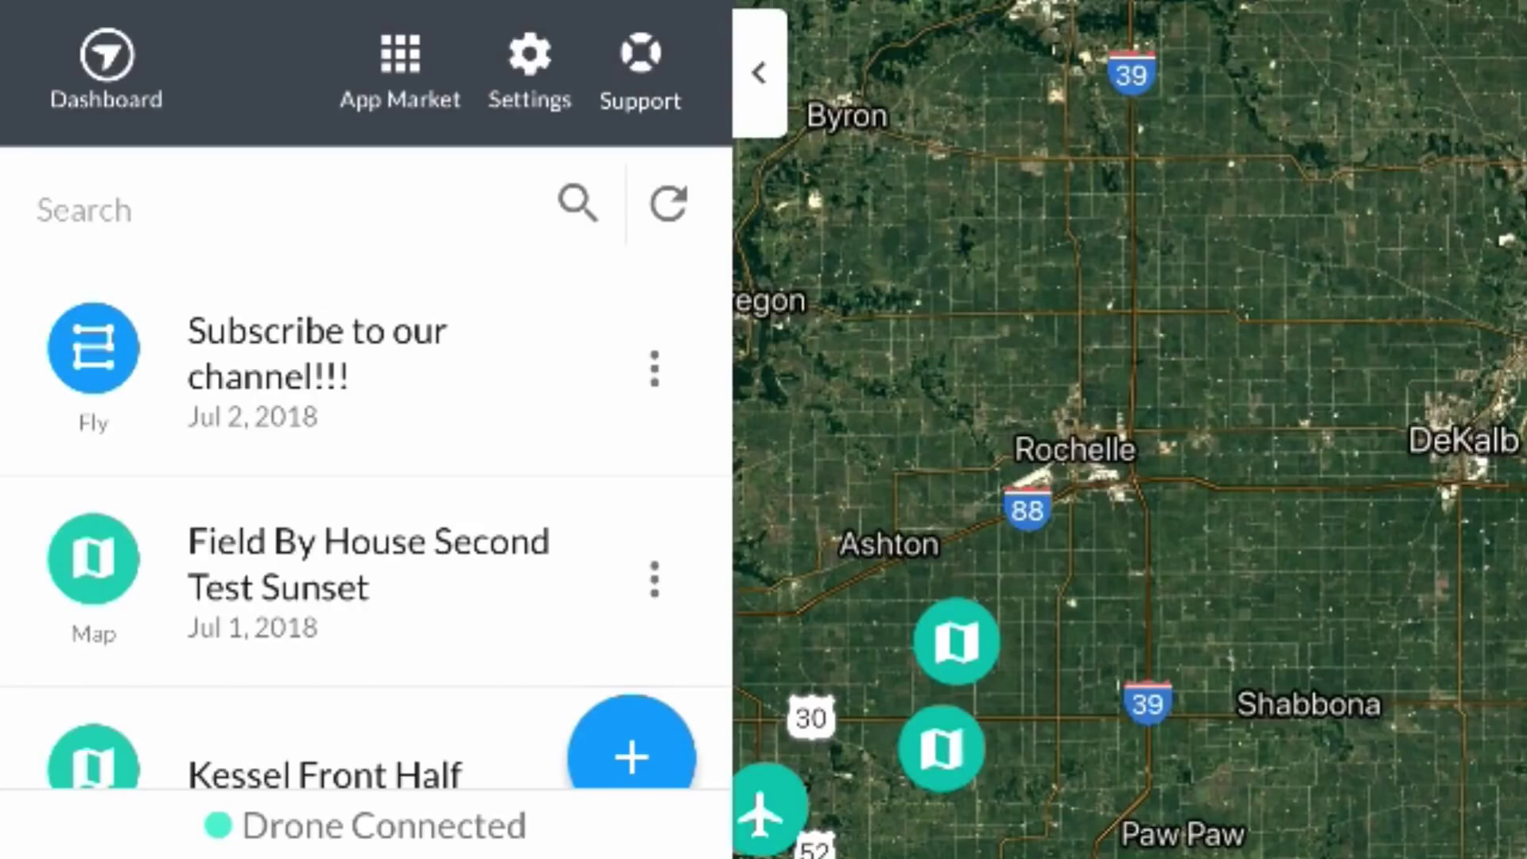
In the DroneDeploy mobile app, open the "Subscribe to our channel!!!" plan, view its full flight area and start the preflight checklist.
{"action": "left_click", "coordinate": [318, 354]}
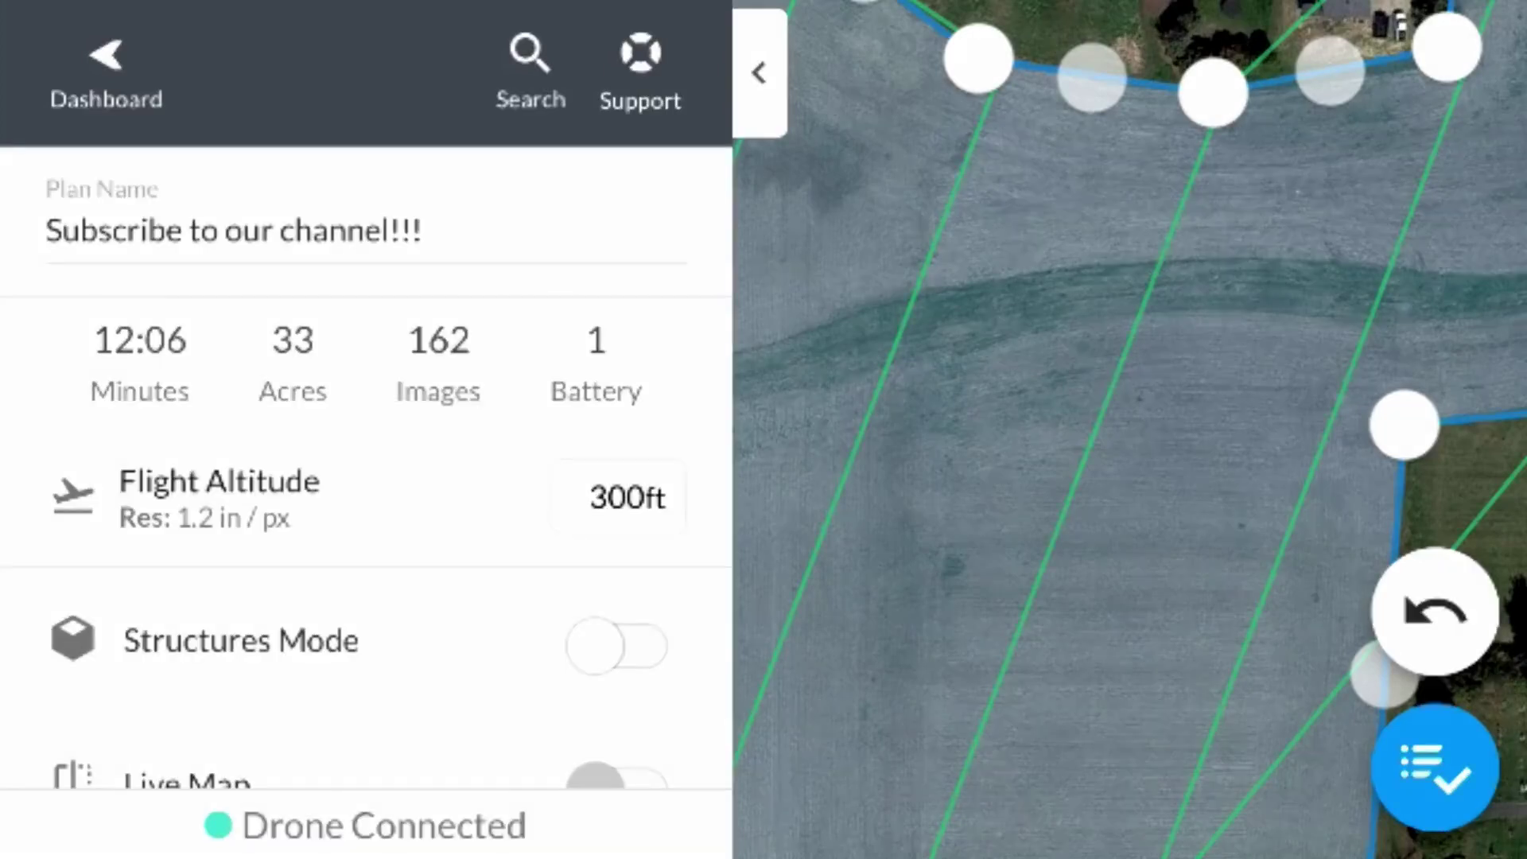
{"action": "left_click", "coordinate": [759, 73]}
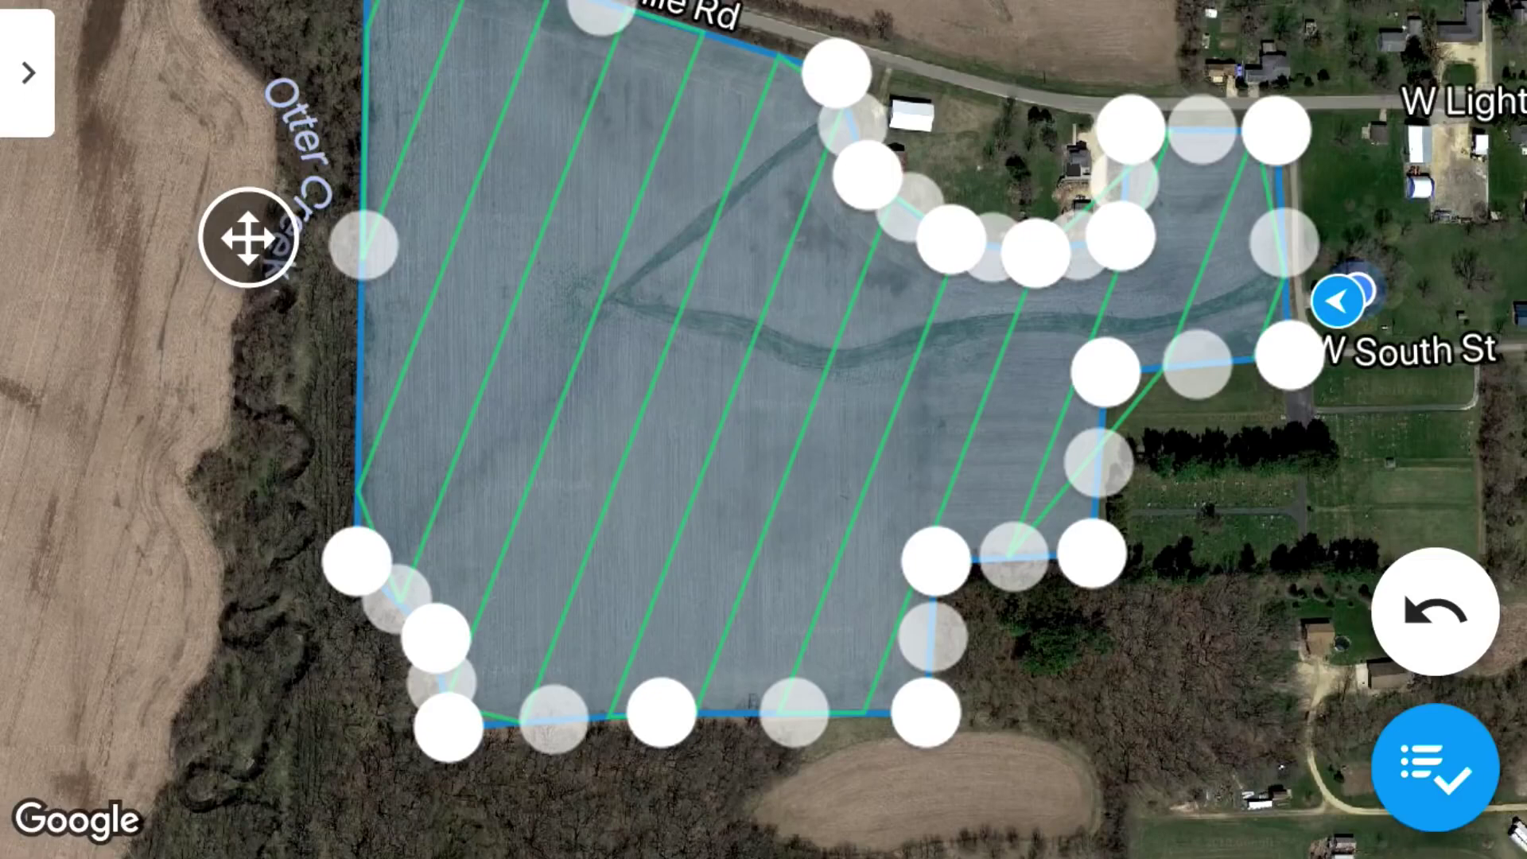
{"action": "left_click", "coordinate": [1435, 767]}
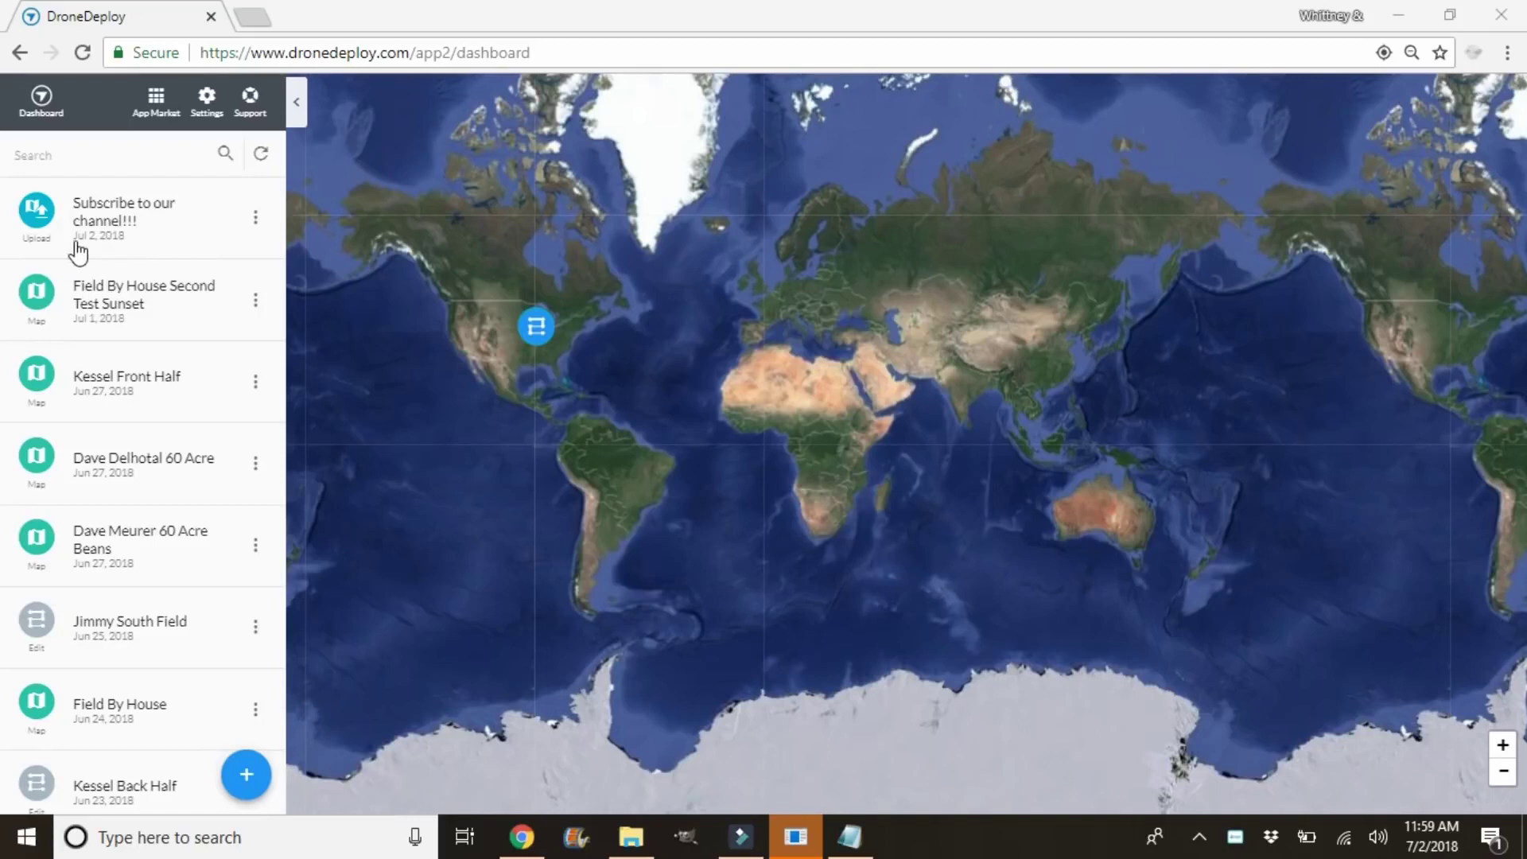
Add the 101MEDIA photos from DJI_0186 onward to the "Subscribe to our channel!!!" map and set its map type to Terrain.
{"action": "left_click", "coordinate": [38, 225]}
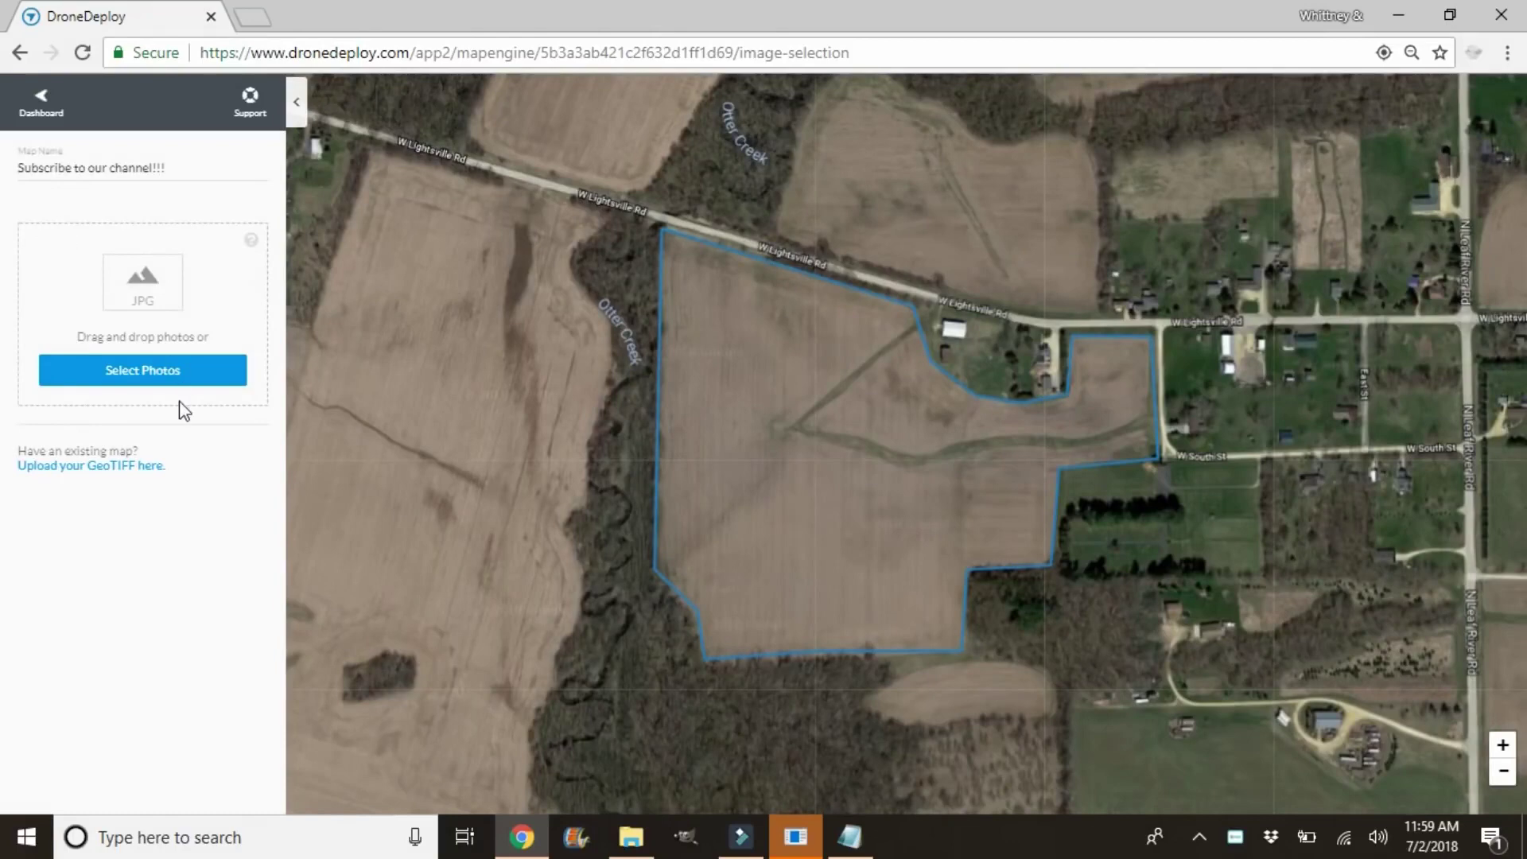
{"action": "left_click", "coordinate": [630, 839]}
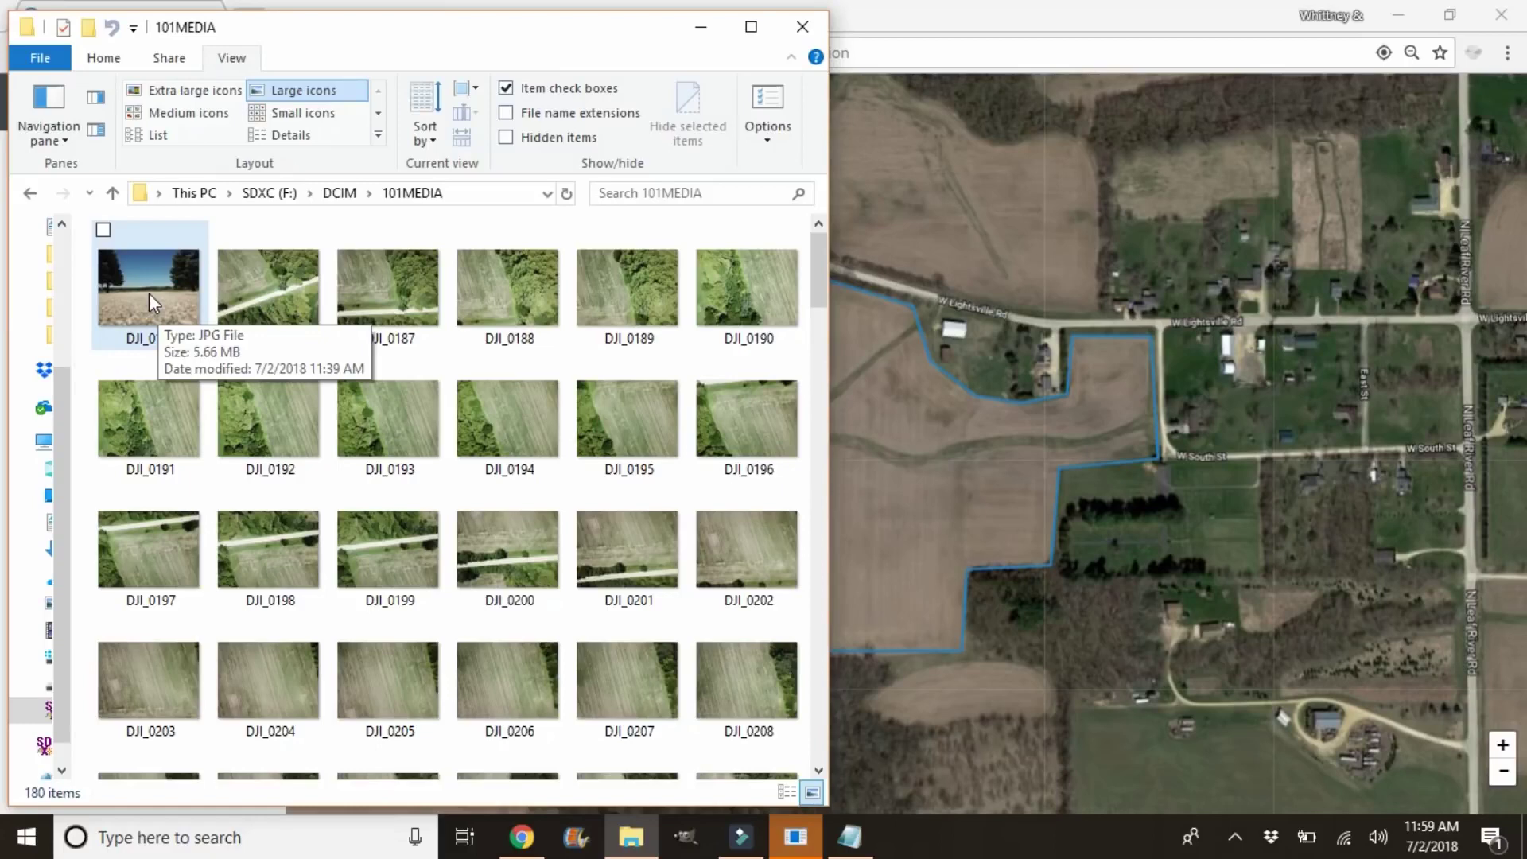
{"action": "left_click", "coordinate": [246, 301]}
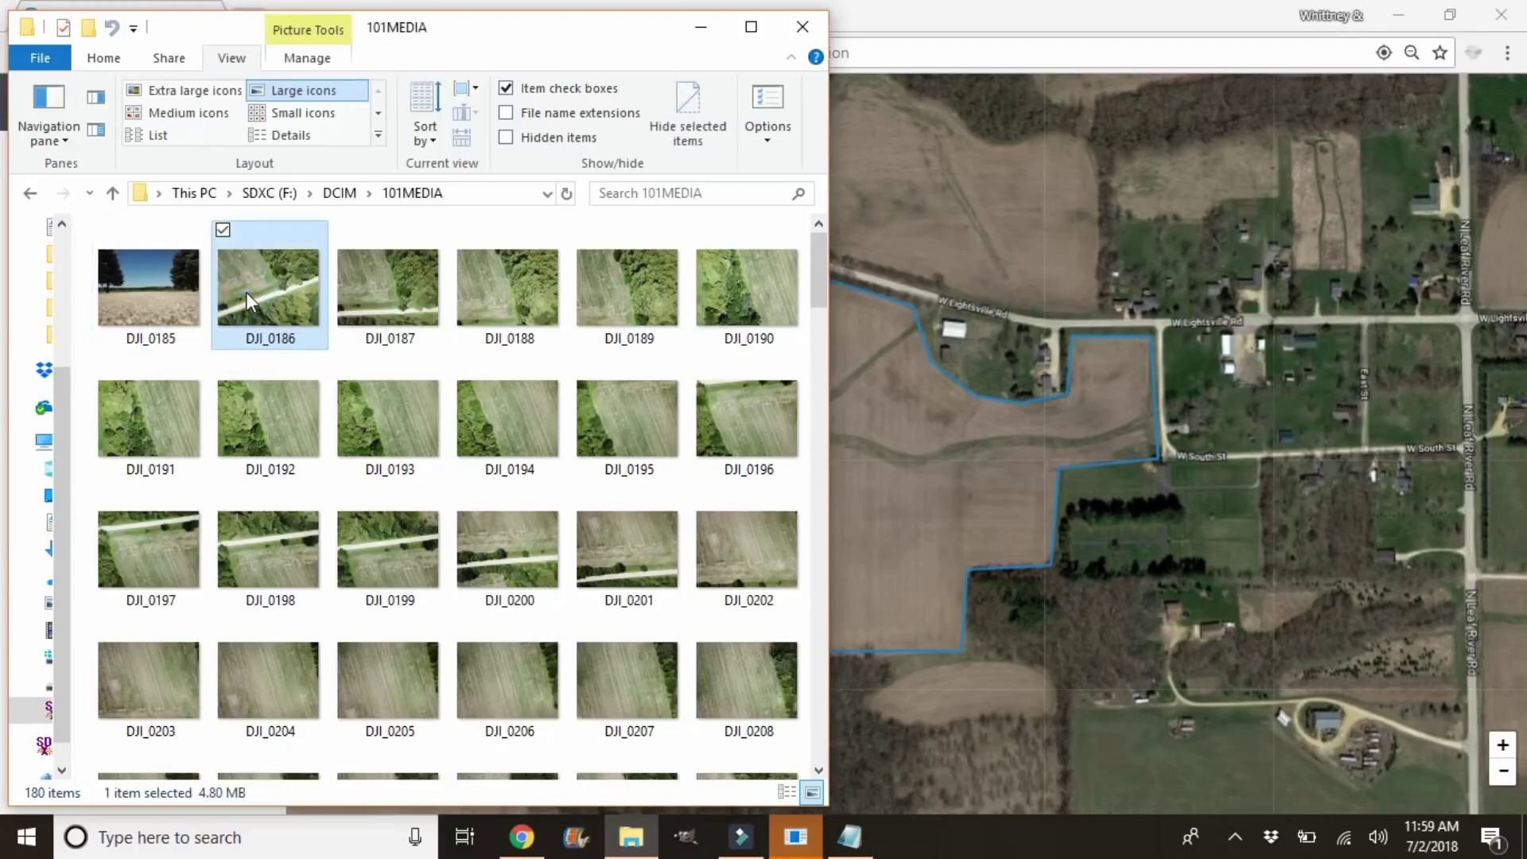
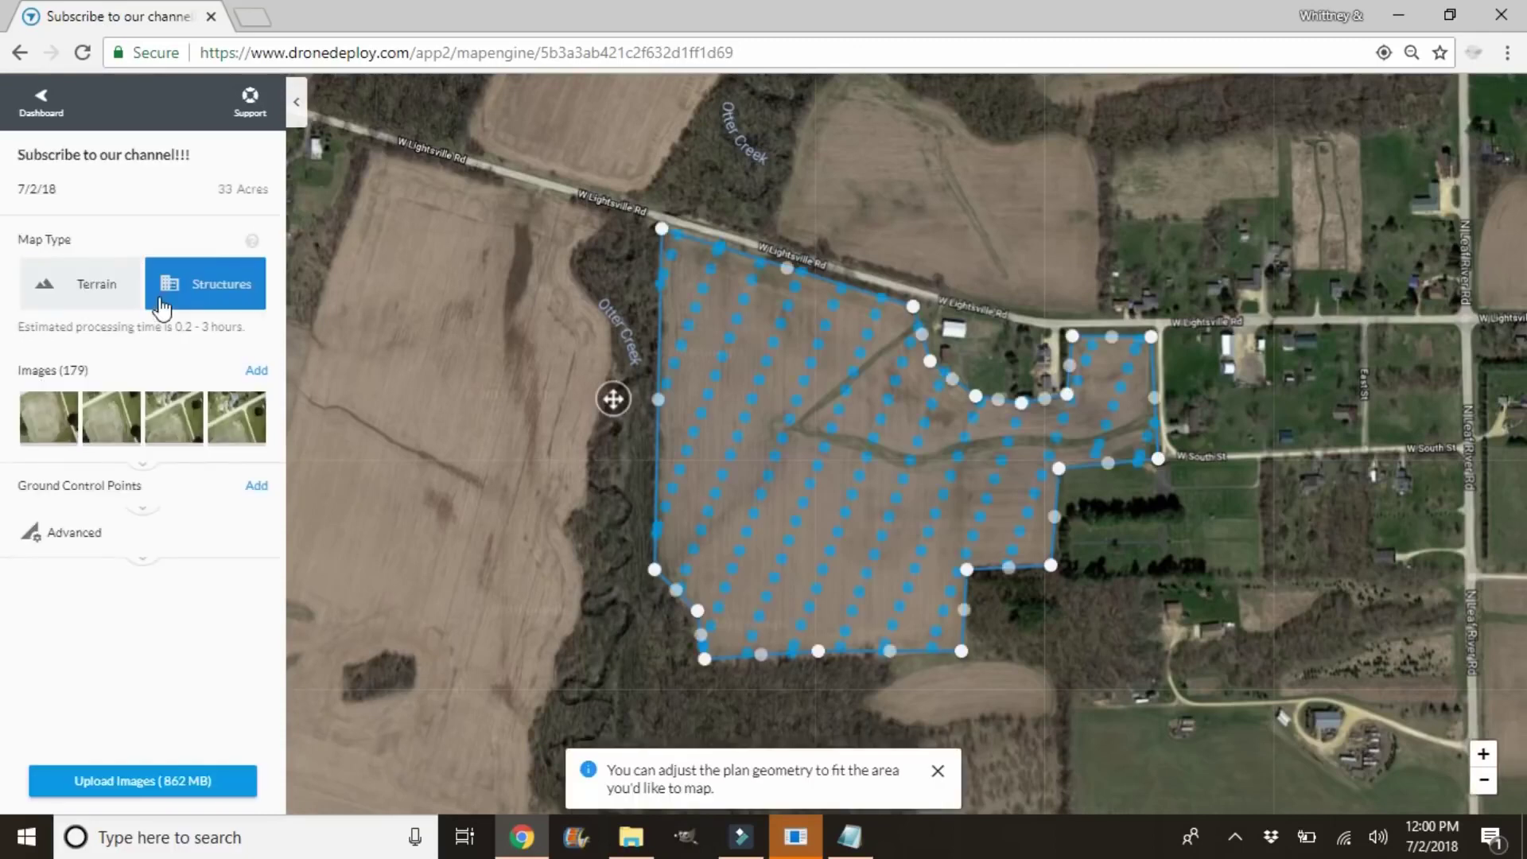
{"action": "left_click", "coordinate": [110, 305]}
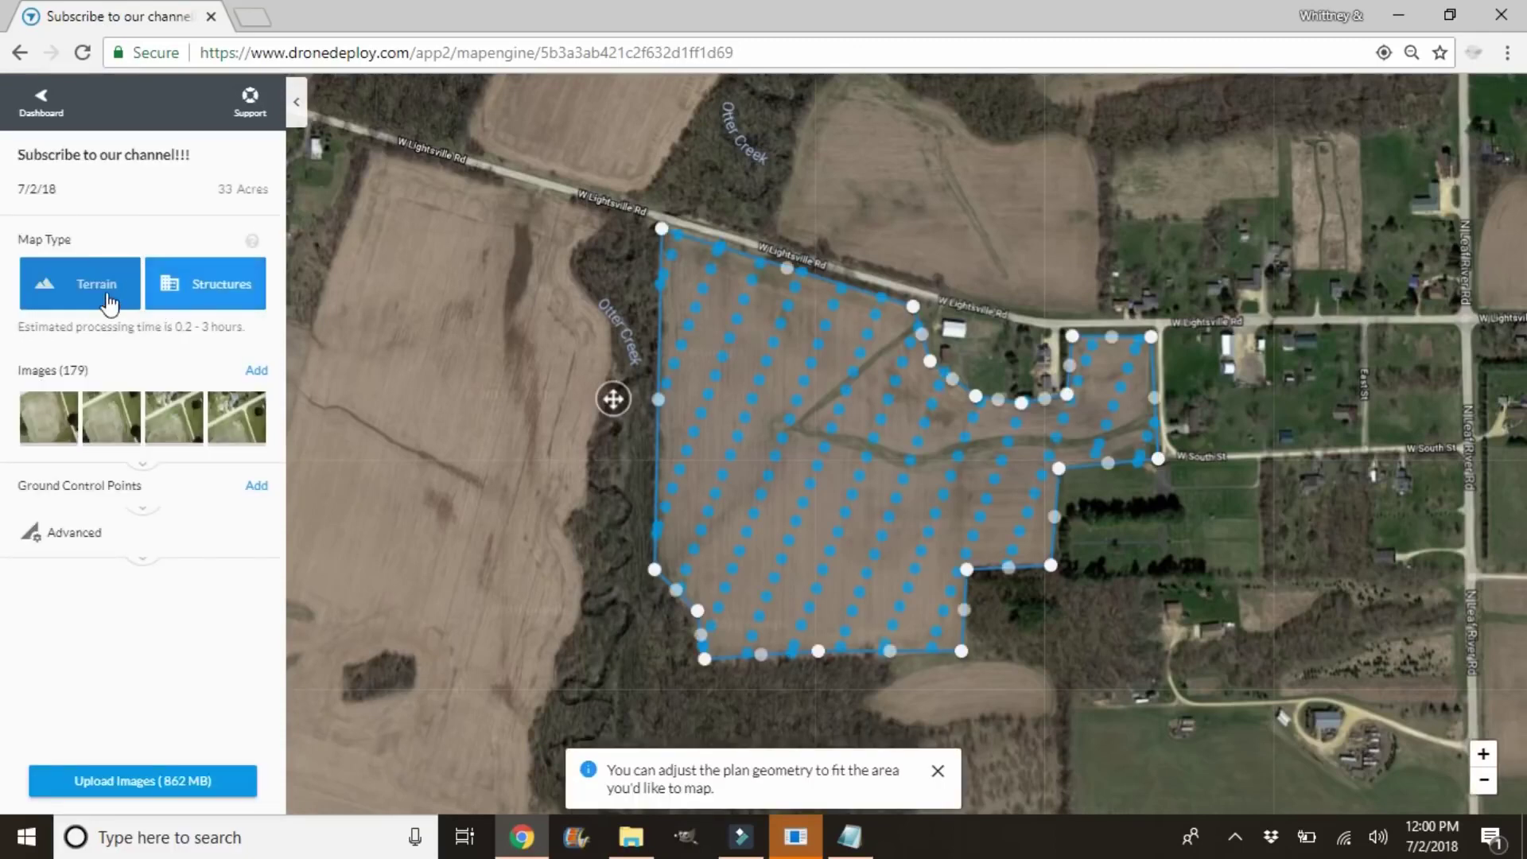
Select the Terrain map type and review the Ground Control Points and Advanced processing options.
{"action": "left_click", "coordinate": [110, 304]}
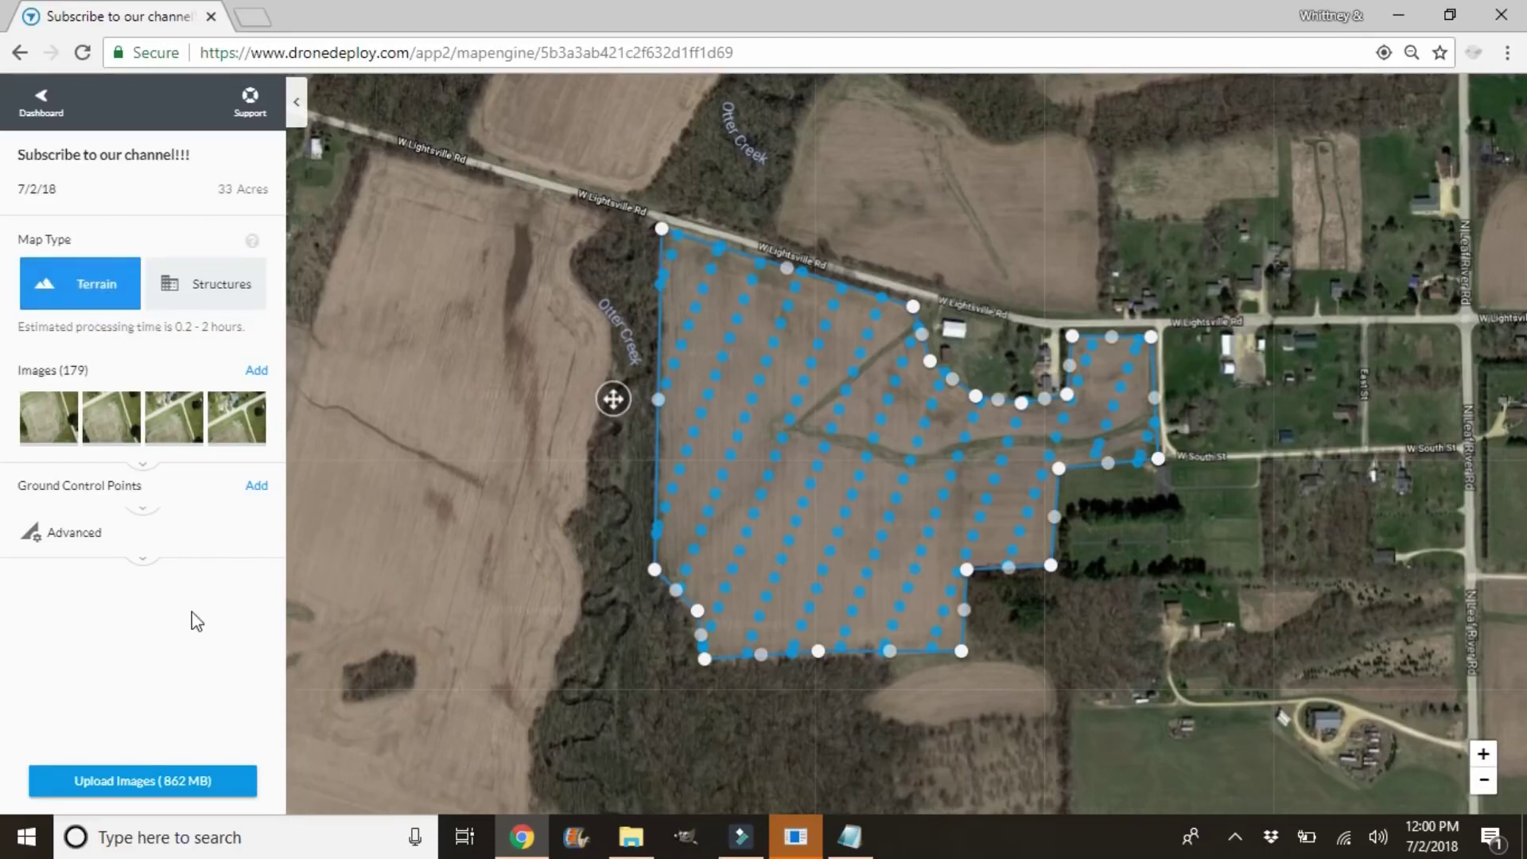
{"action": "left_click", "coordinate": [144, 513]}
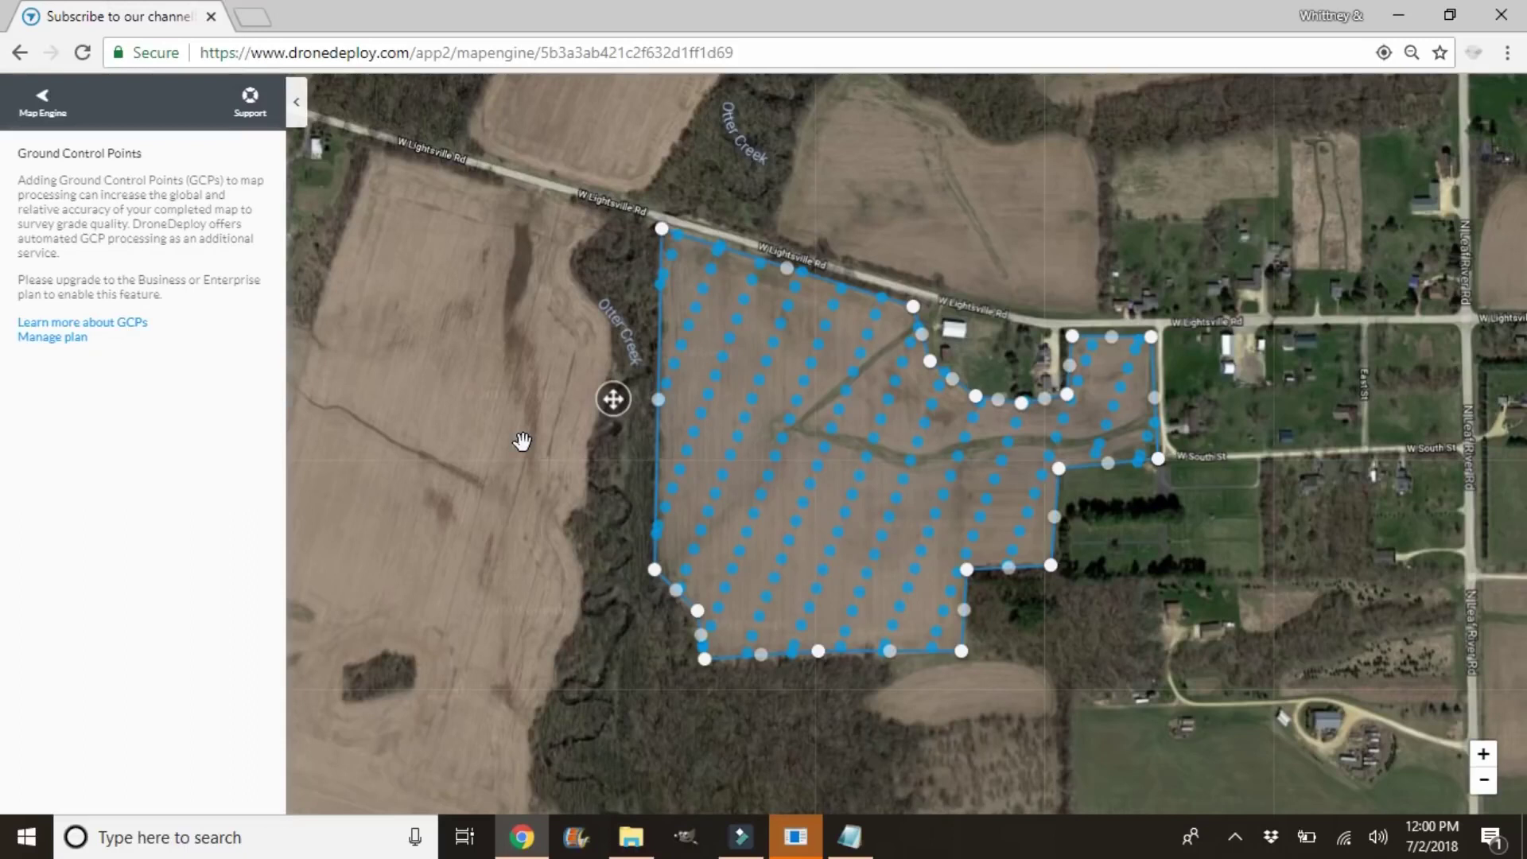
{"action": "left_click", "coordinate": [48, 97]}
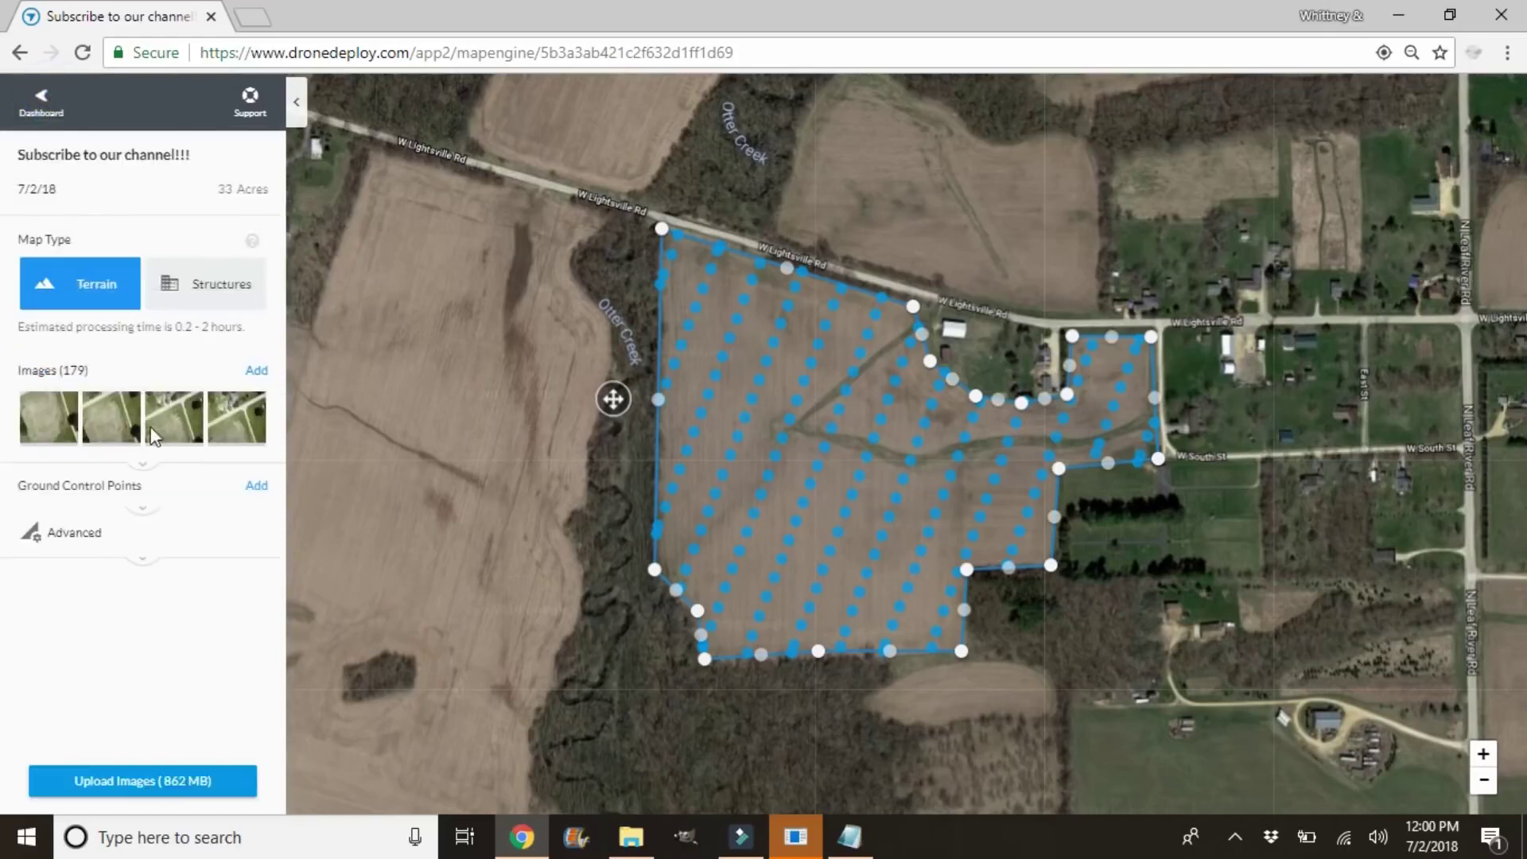
{"action": "left_click", "coordinate": [141, 550]}
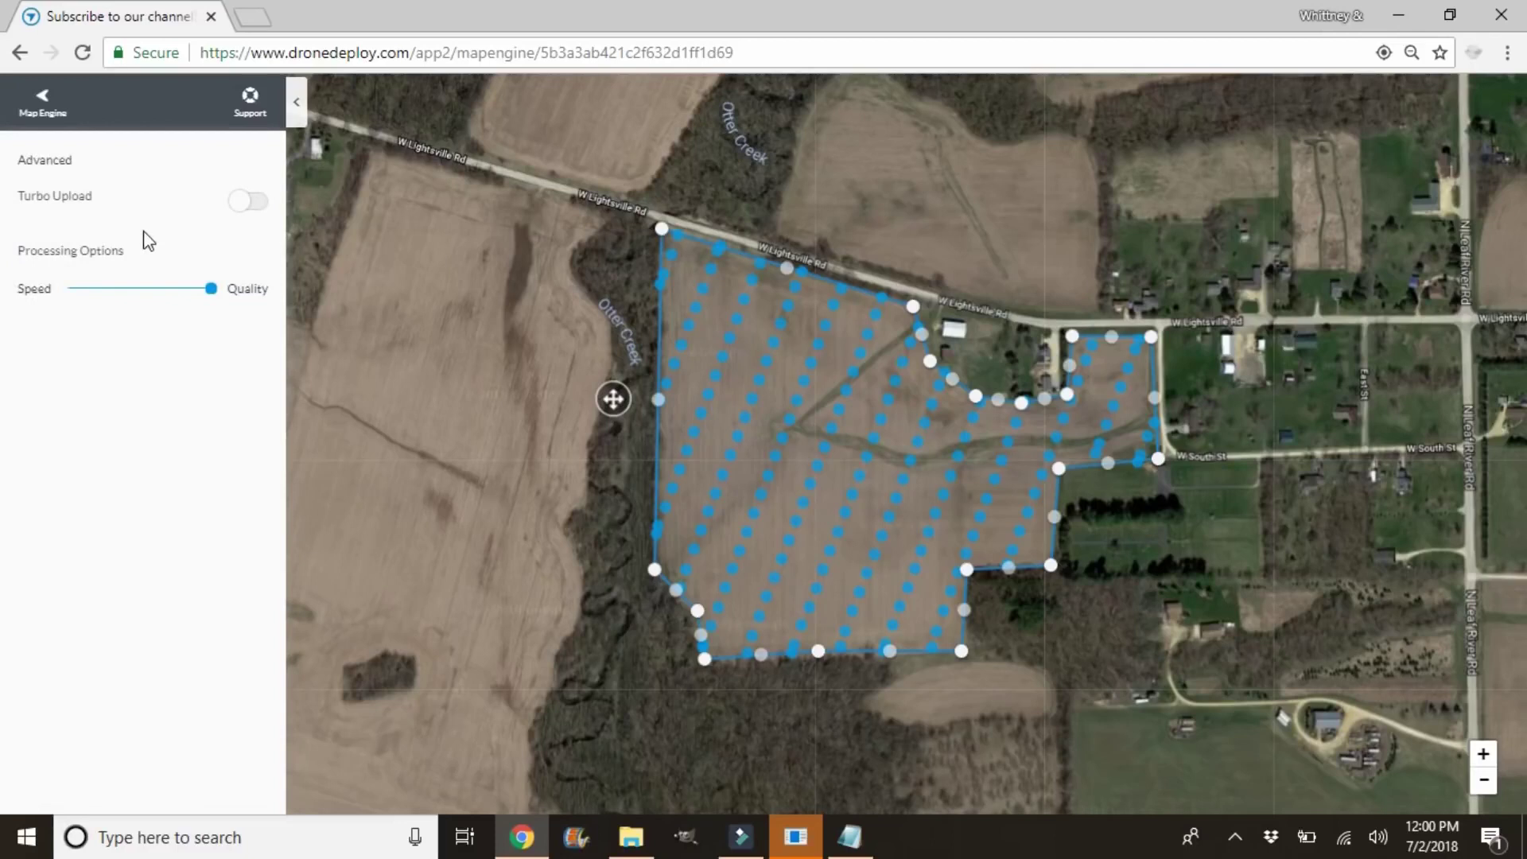
{"action": "left_click", "coordinate": [43, 107]}
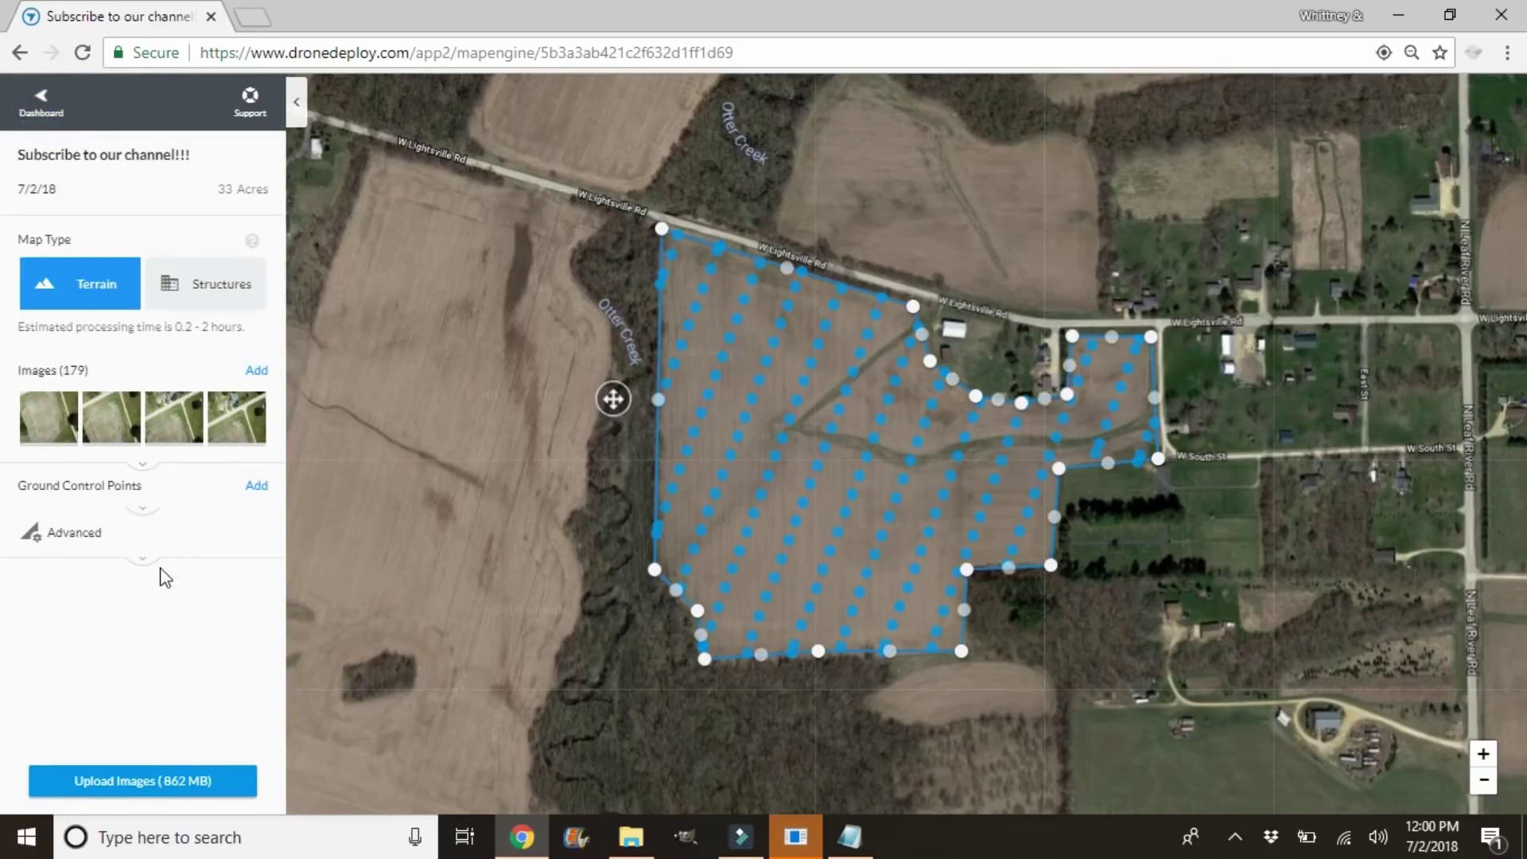
Upload the added images for map processing and return to the dashboard.
{"action": "left_click", "coordinate": [142, 779]}
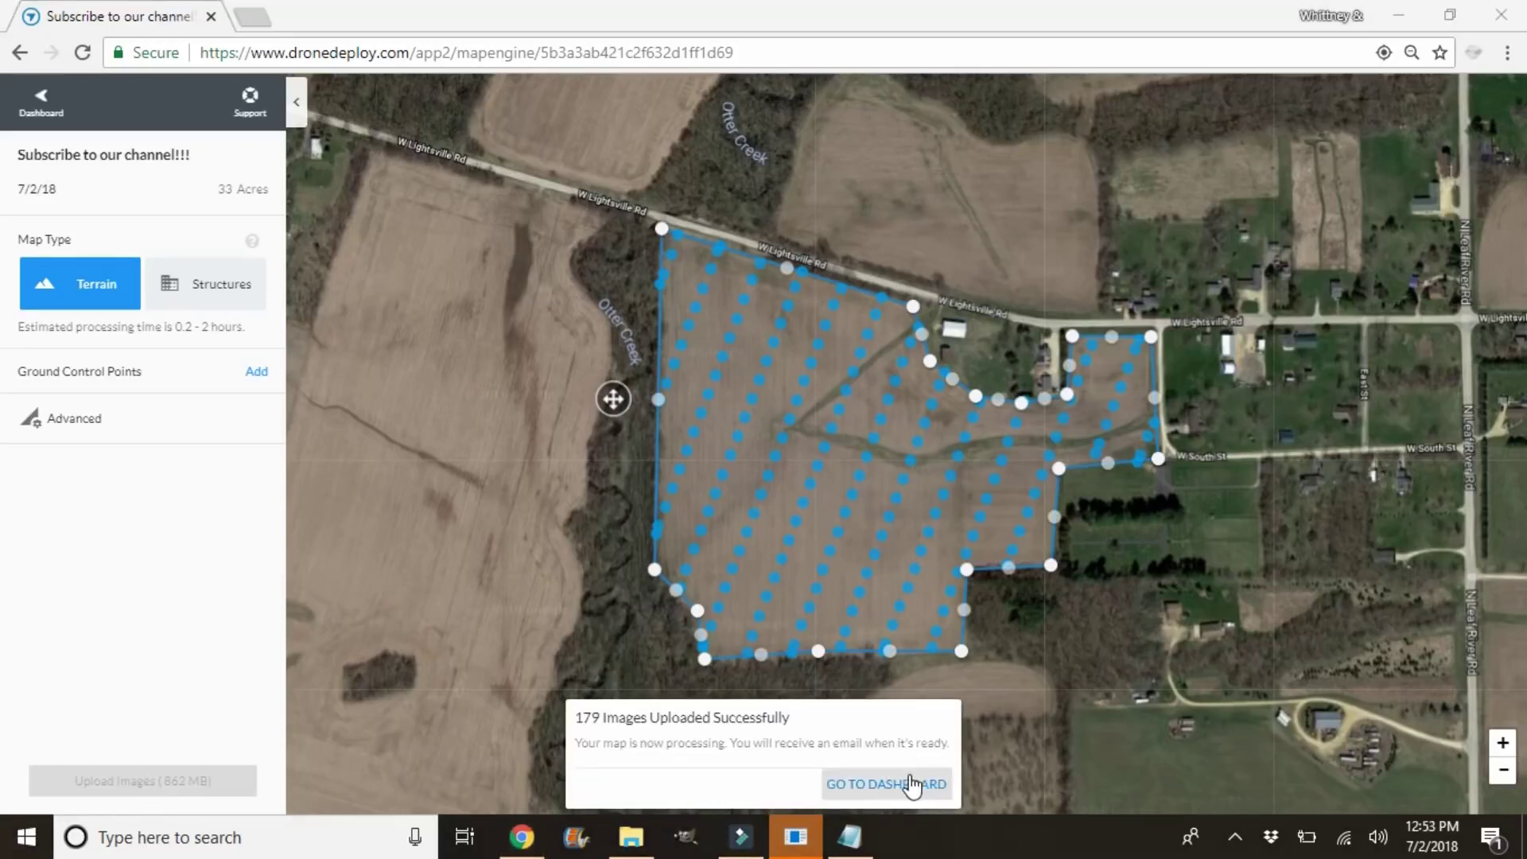
{"action": "left_click", "coordinate": [910, 784]}
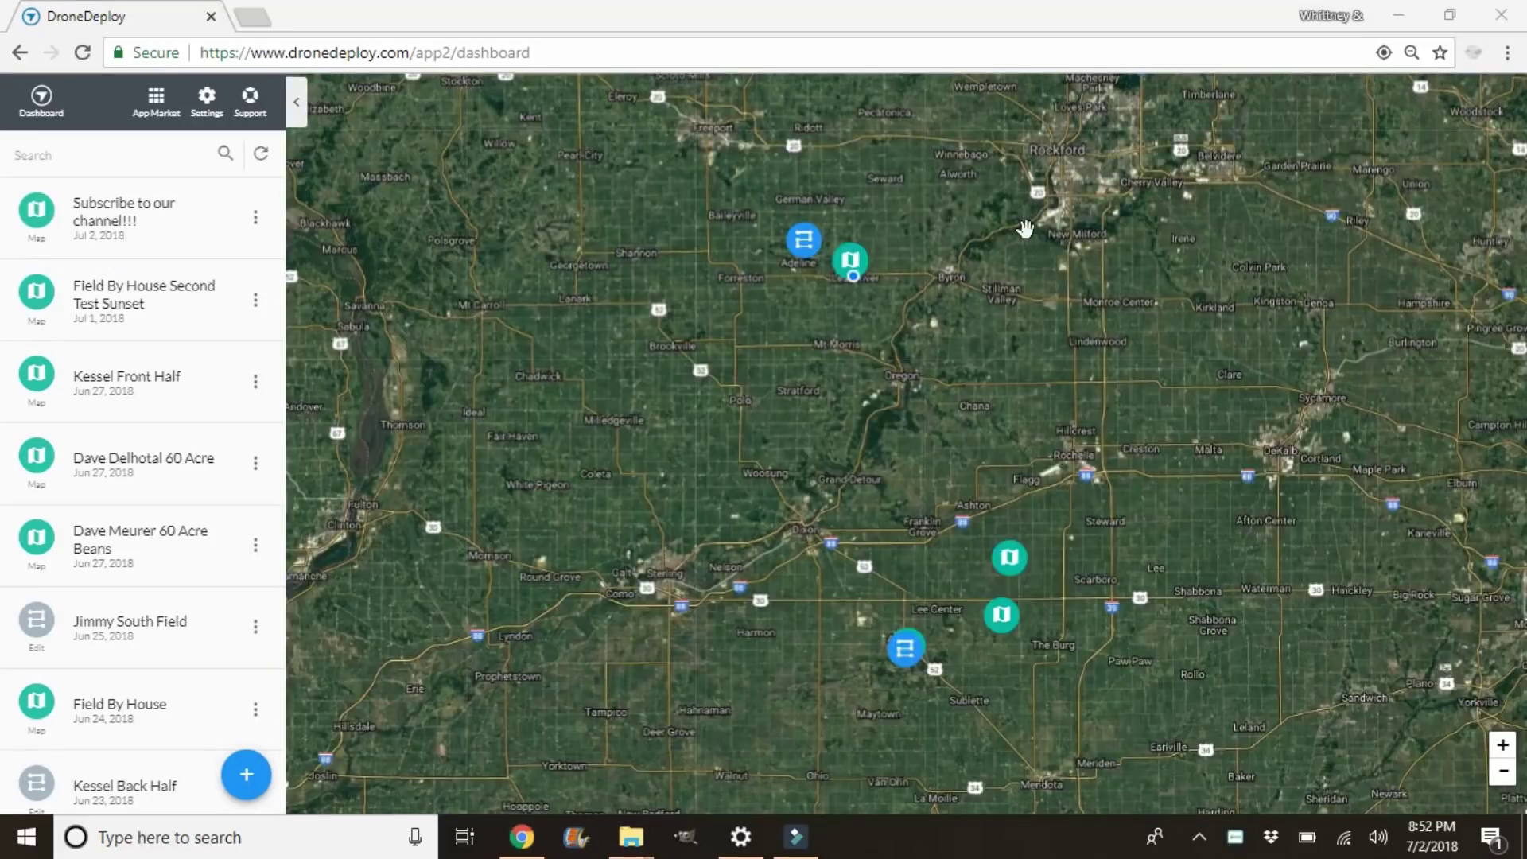
Open the processed "Subscribe to our channel!!!" map and inspect the field up close in 2D and from several angles in the 3D model.
{"action": "left_click", "coordinate": [45, 225]}
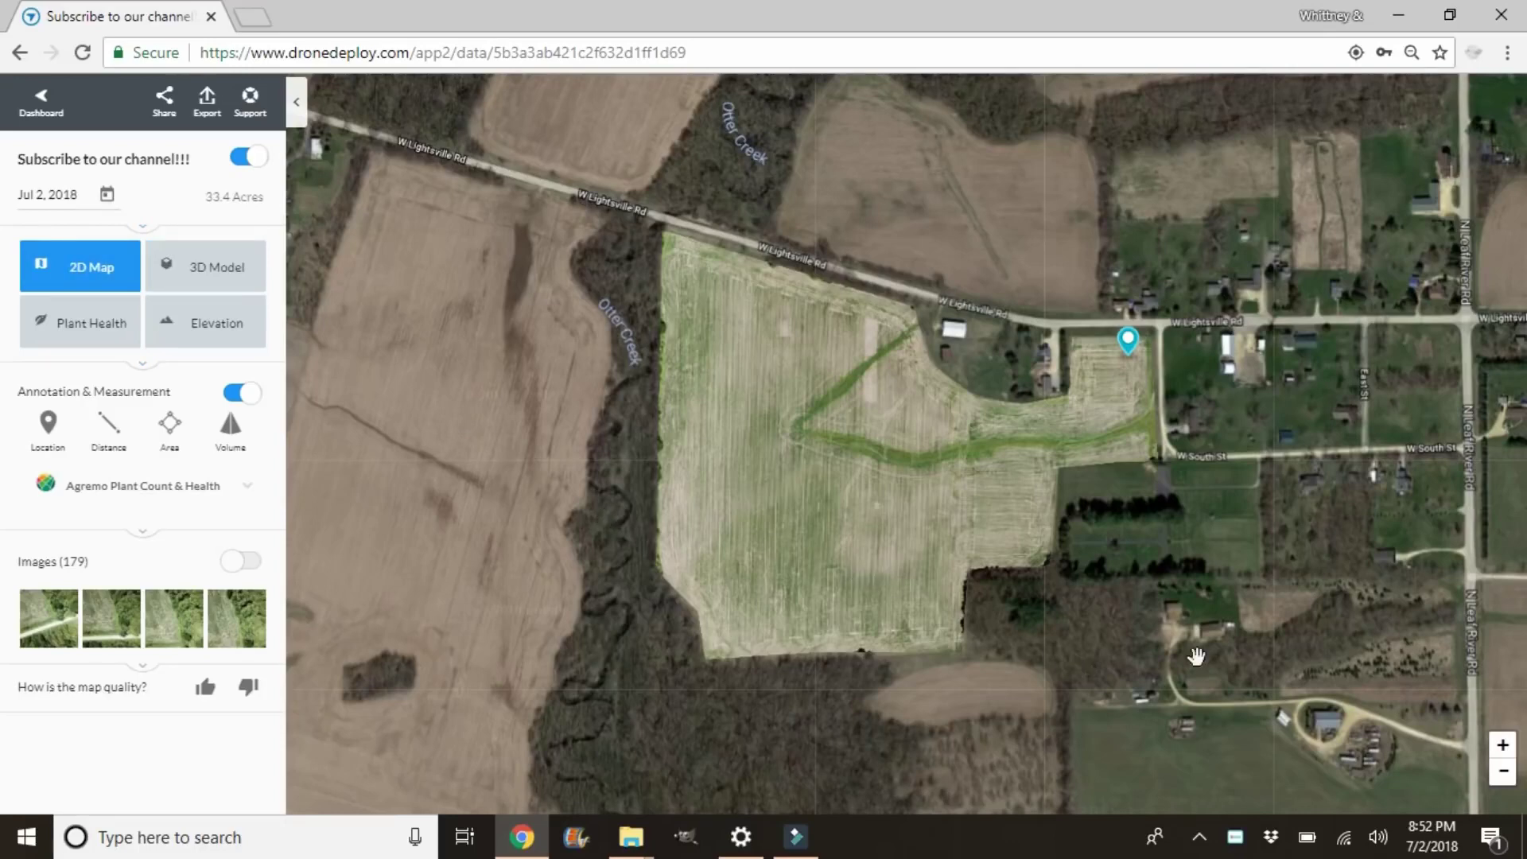
{"action": "left_click", "coordinate": [1503, 749]}
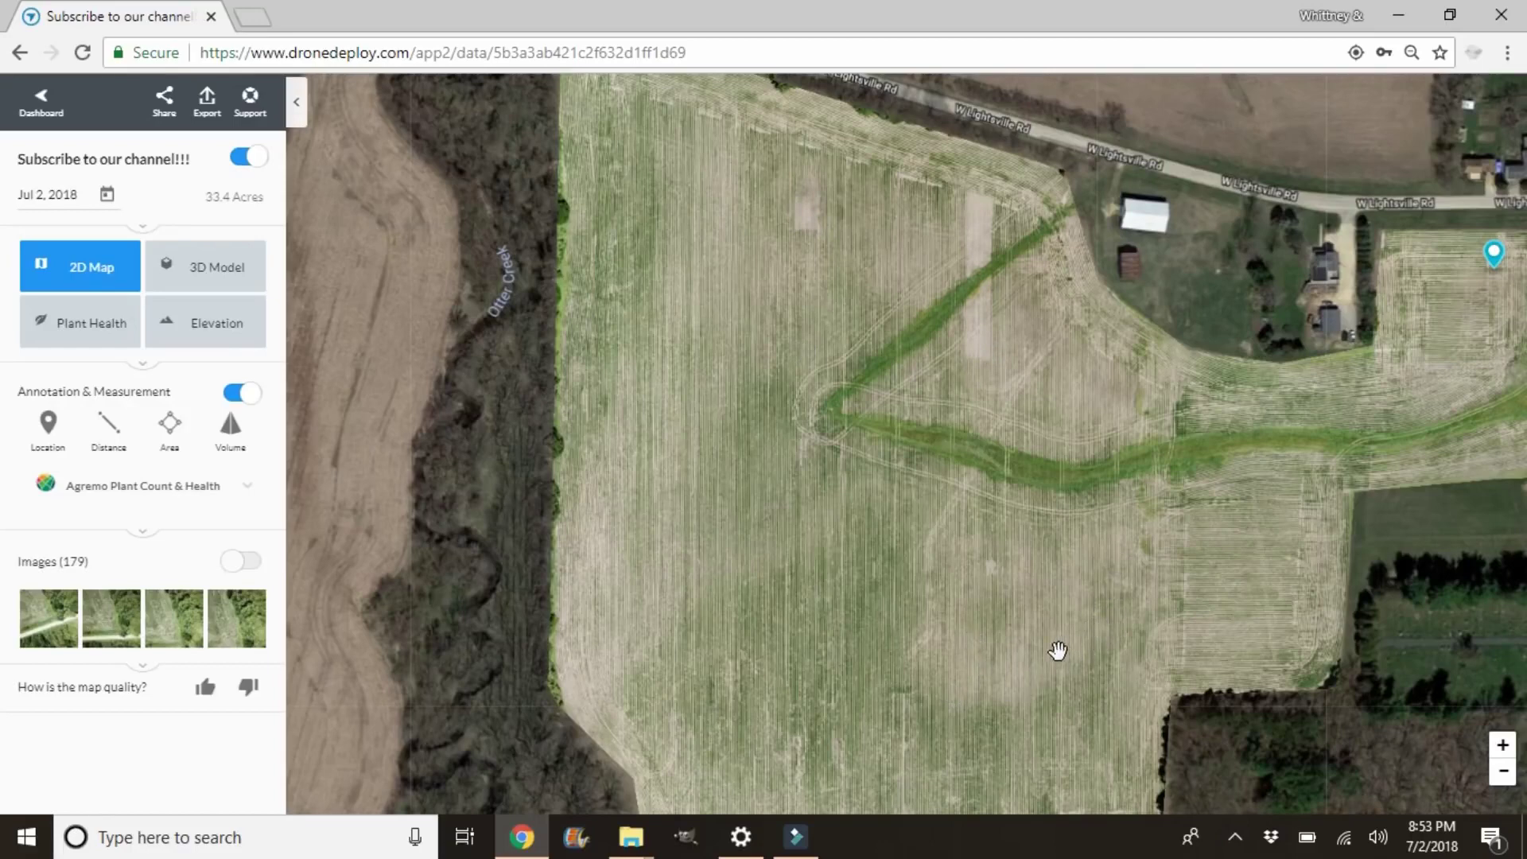
{"action": "left_click", "coordinate": [229, 274]}
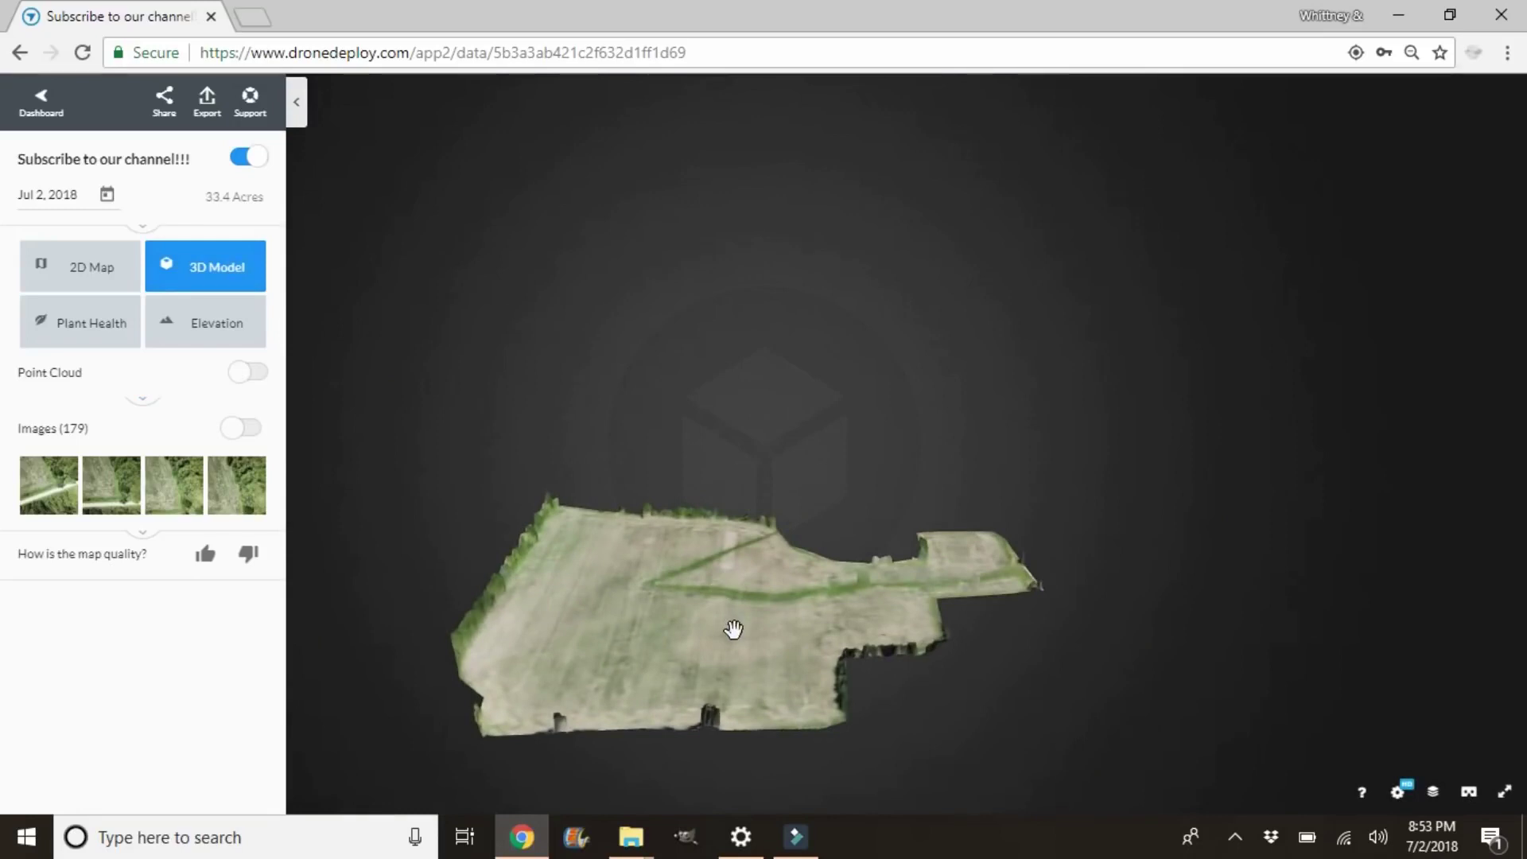
{"action": "left_click_drag", "start_coordinate": [723, 631], "coordinate": [747, 607]}
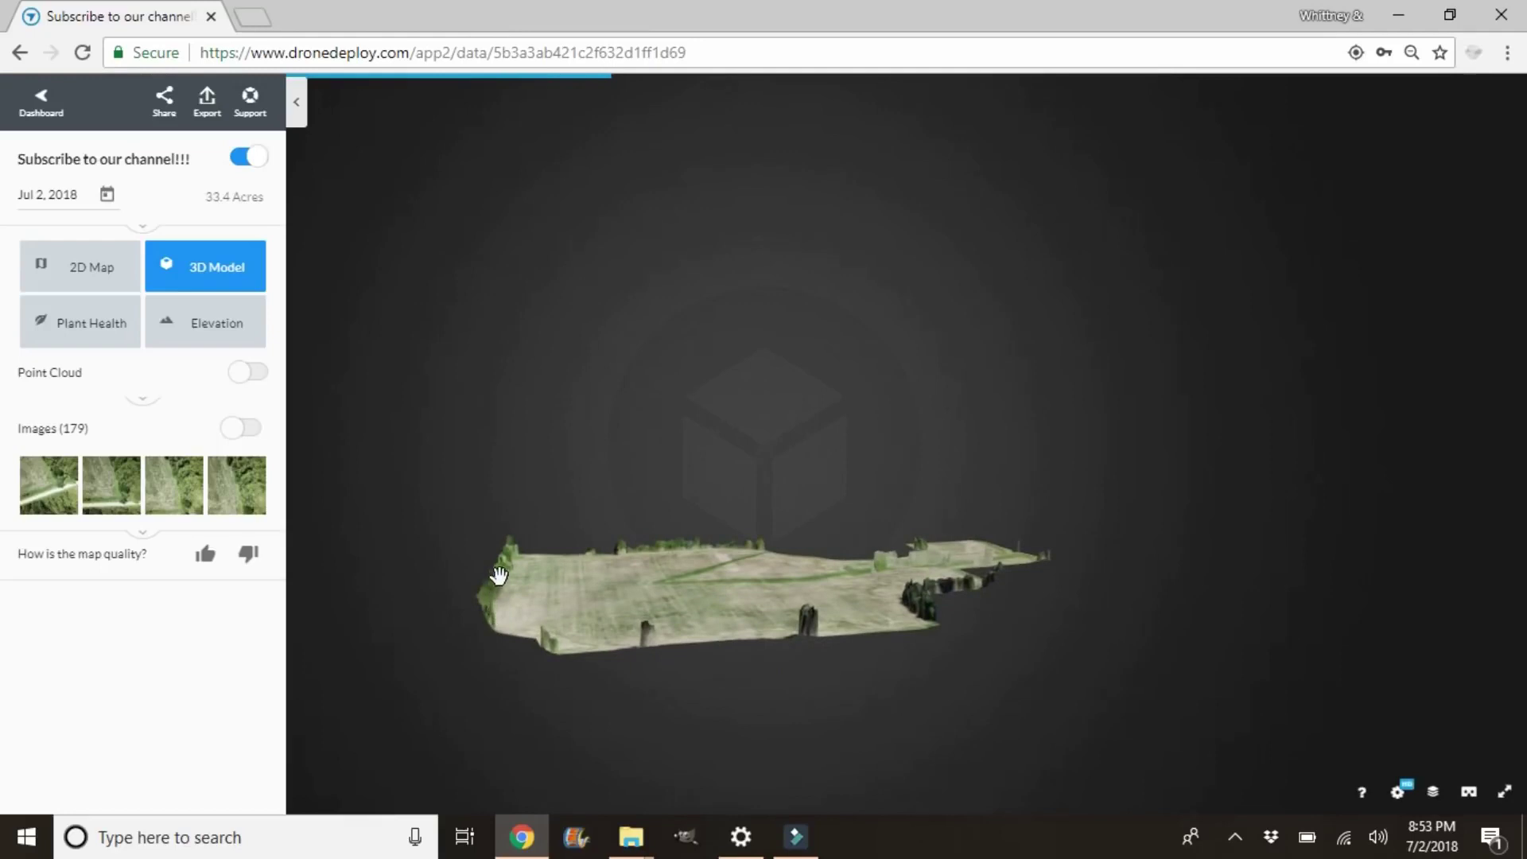
{"action": "left_click_drag", "start_coordinate": [766, 703], "coordinate": [955, 731]}
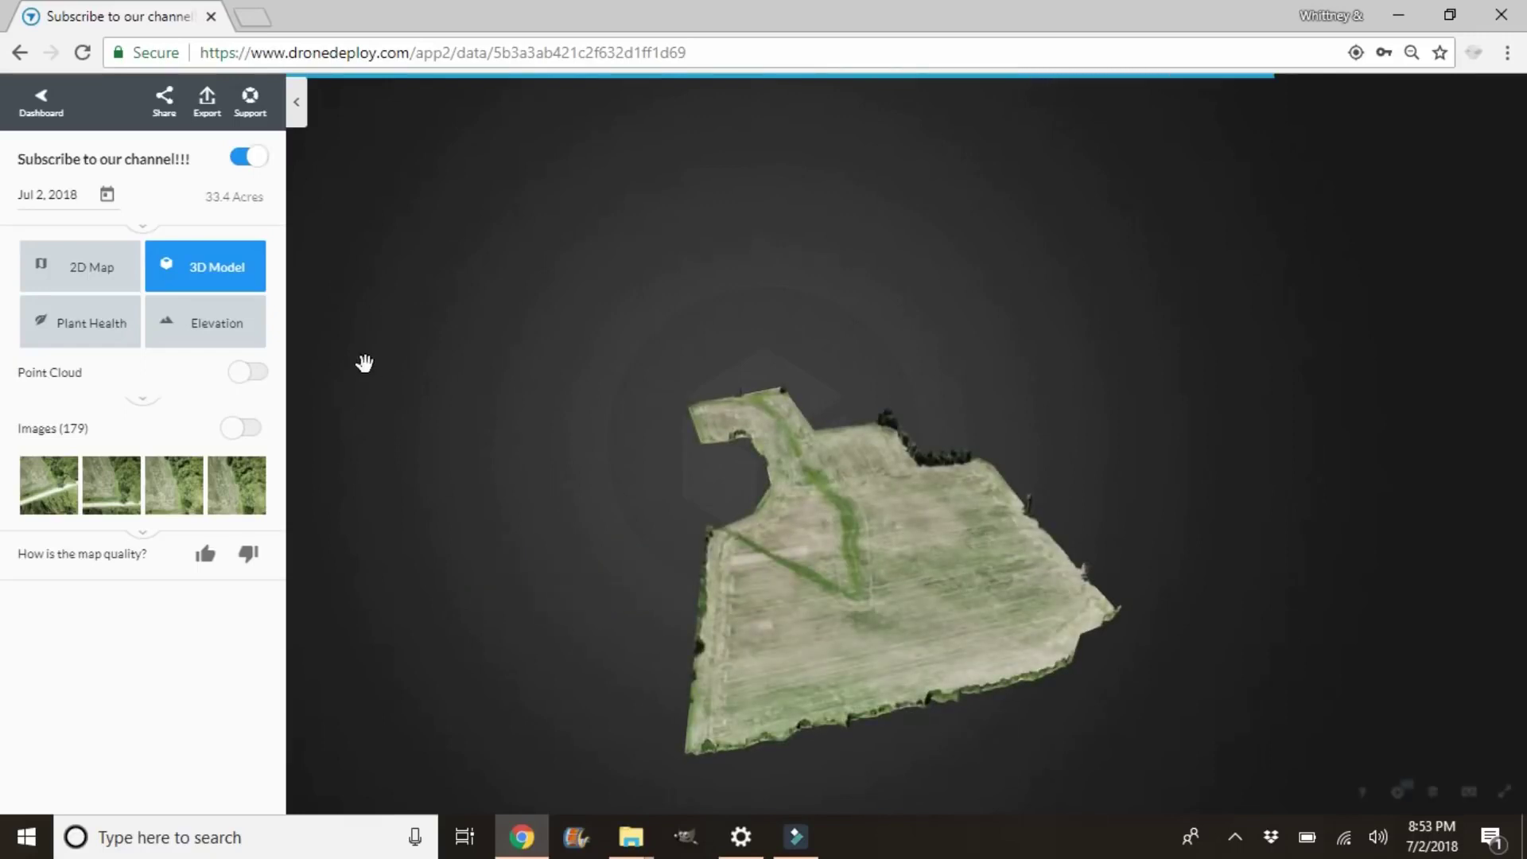
Show the Plant Health layer, lower the upper limit of its range to 0, and view the Elevation layer.
{"action": "left_click", "coordinate": [69, 332]}
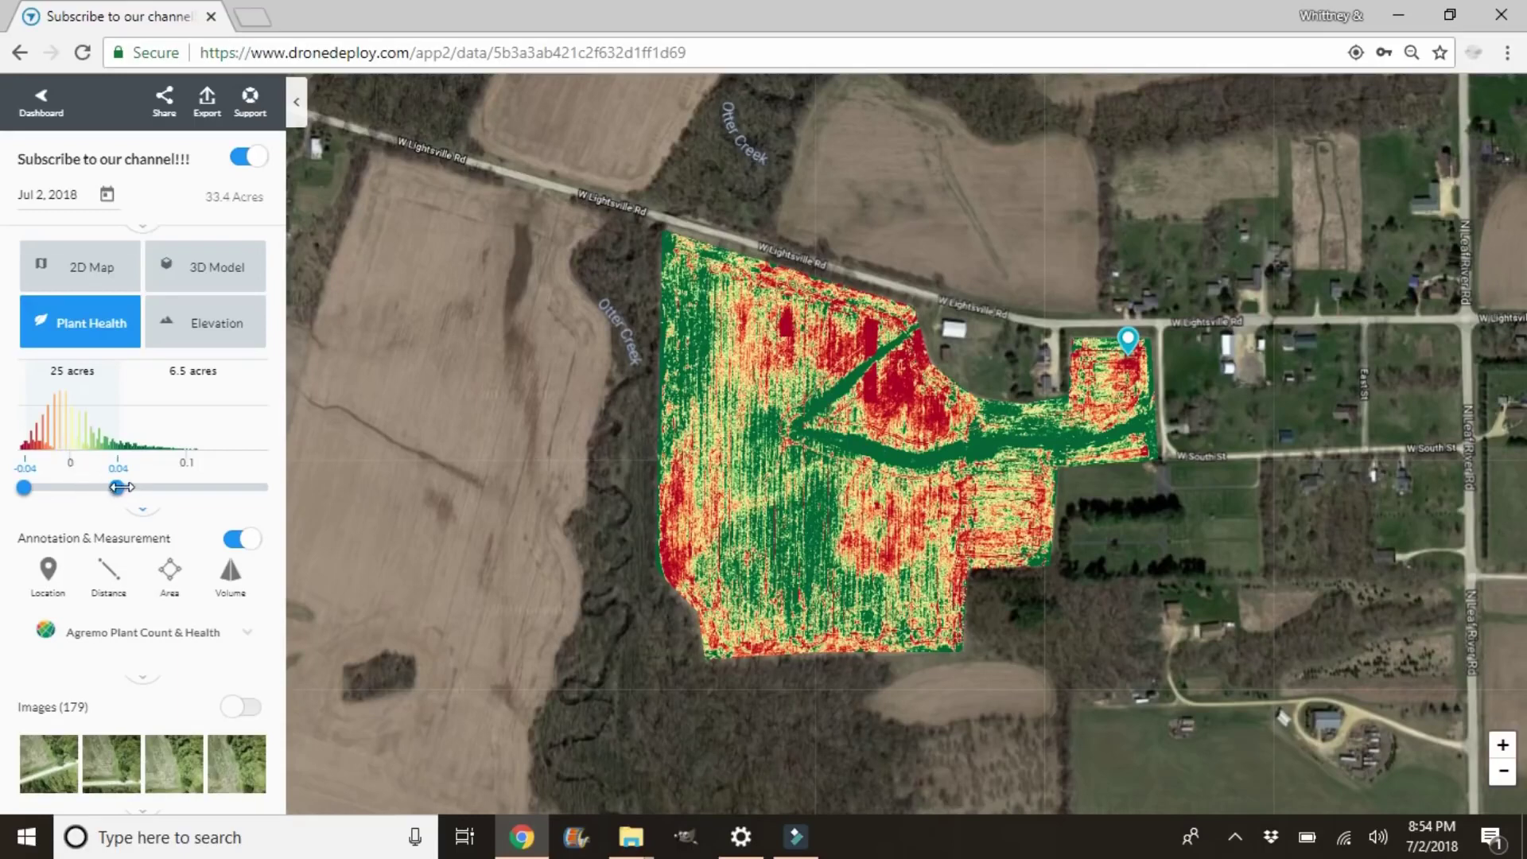
{"action": "left_click_drag", "start_coordinate": [119, 487], "coordinate": [99, 490]}
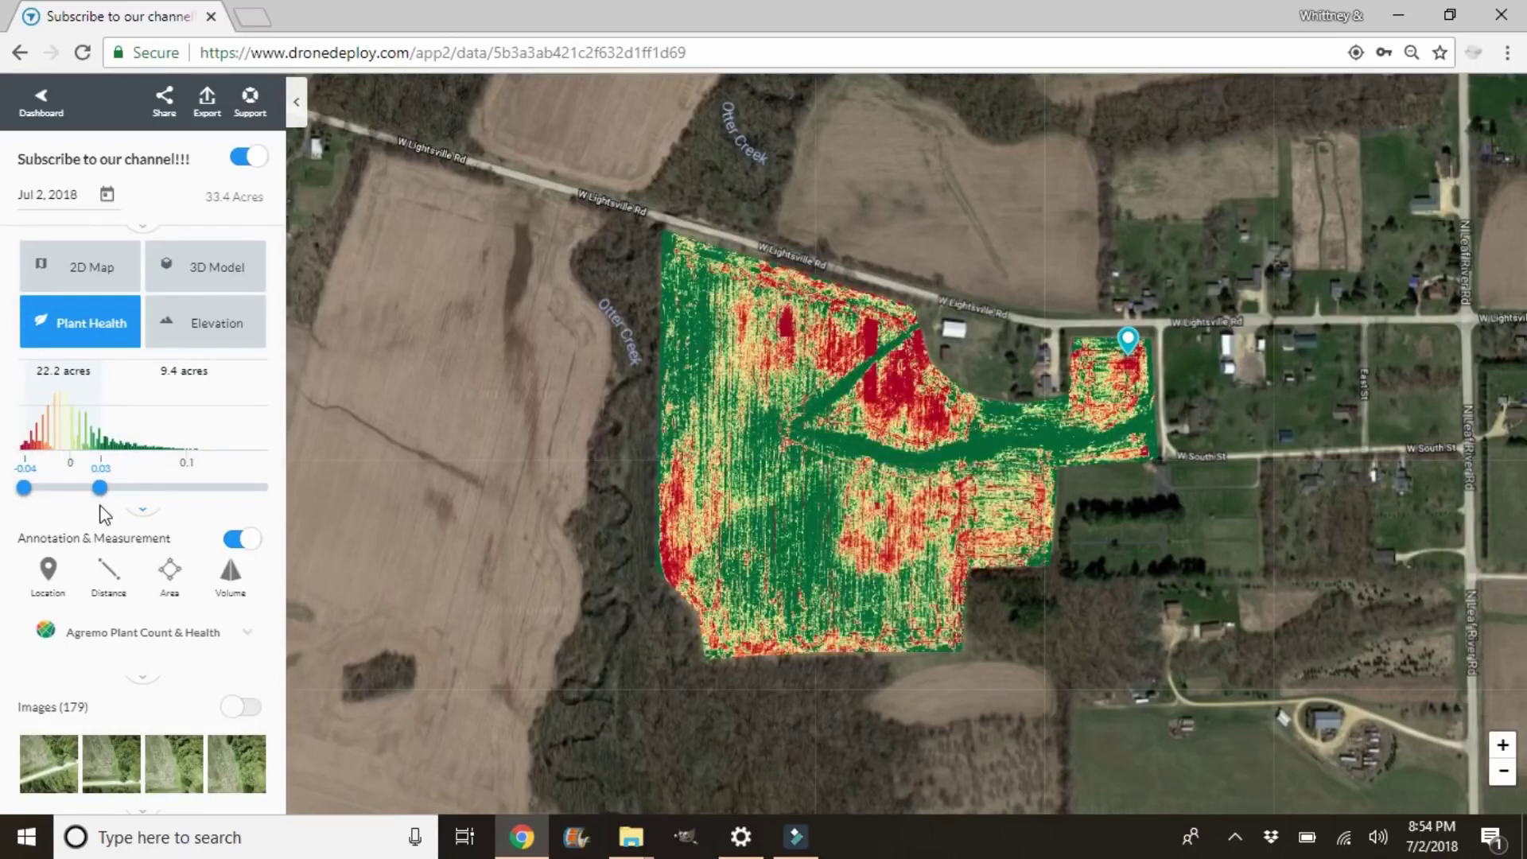
{"action": "left_click_drag", "start_coordinate": [99, 488], "coordinate": [73, 490]}
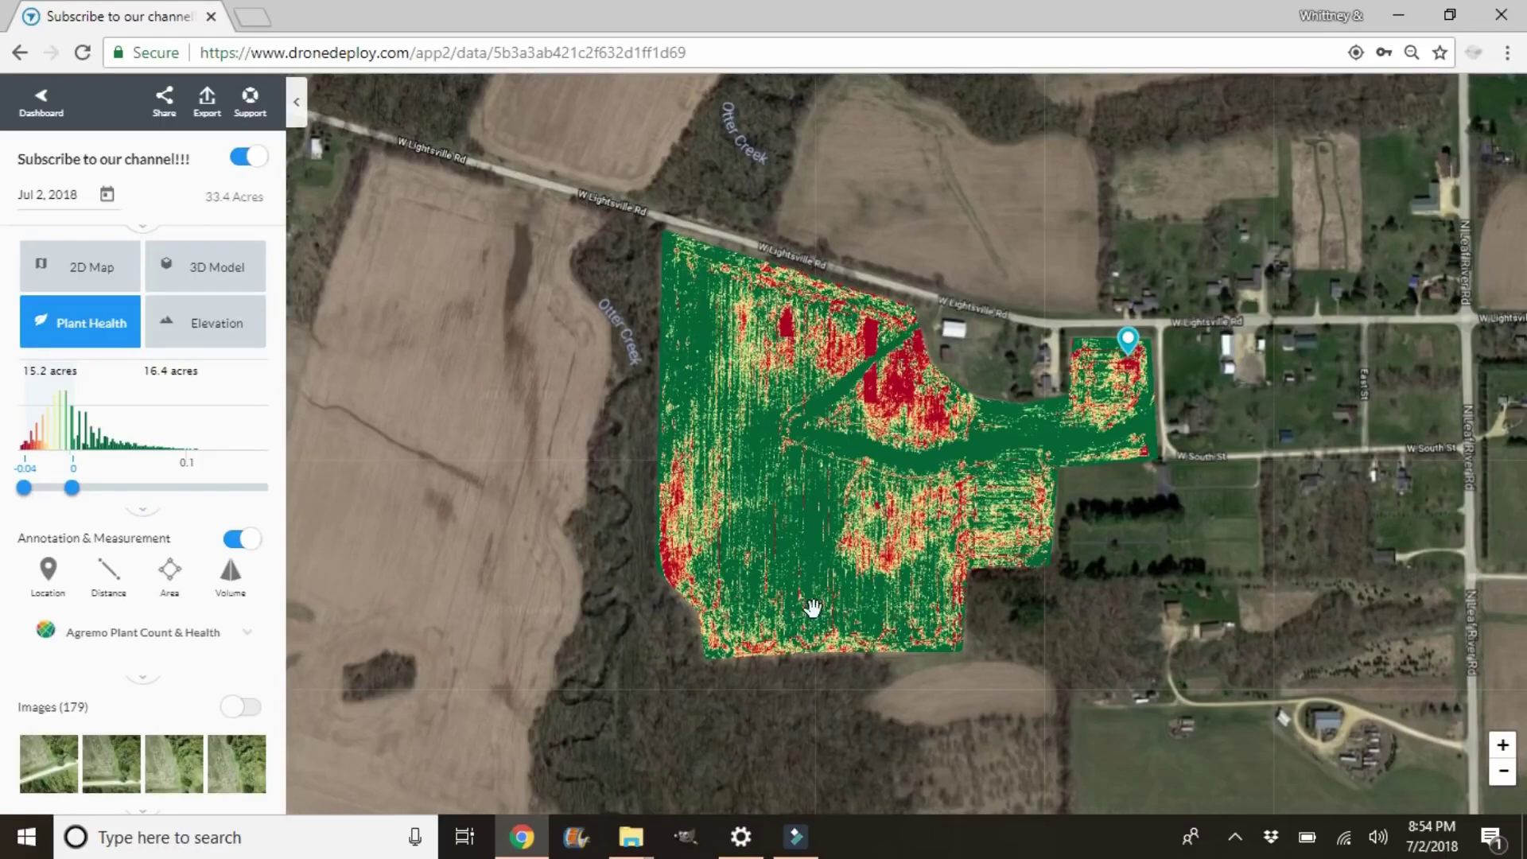
{"action": "left_click", "coordinate": [221, 330]}
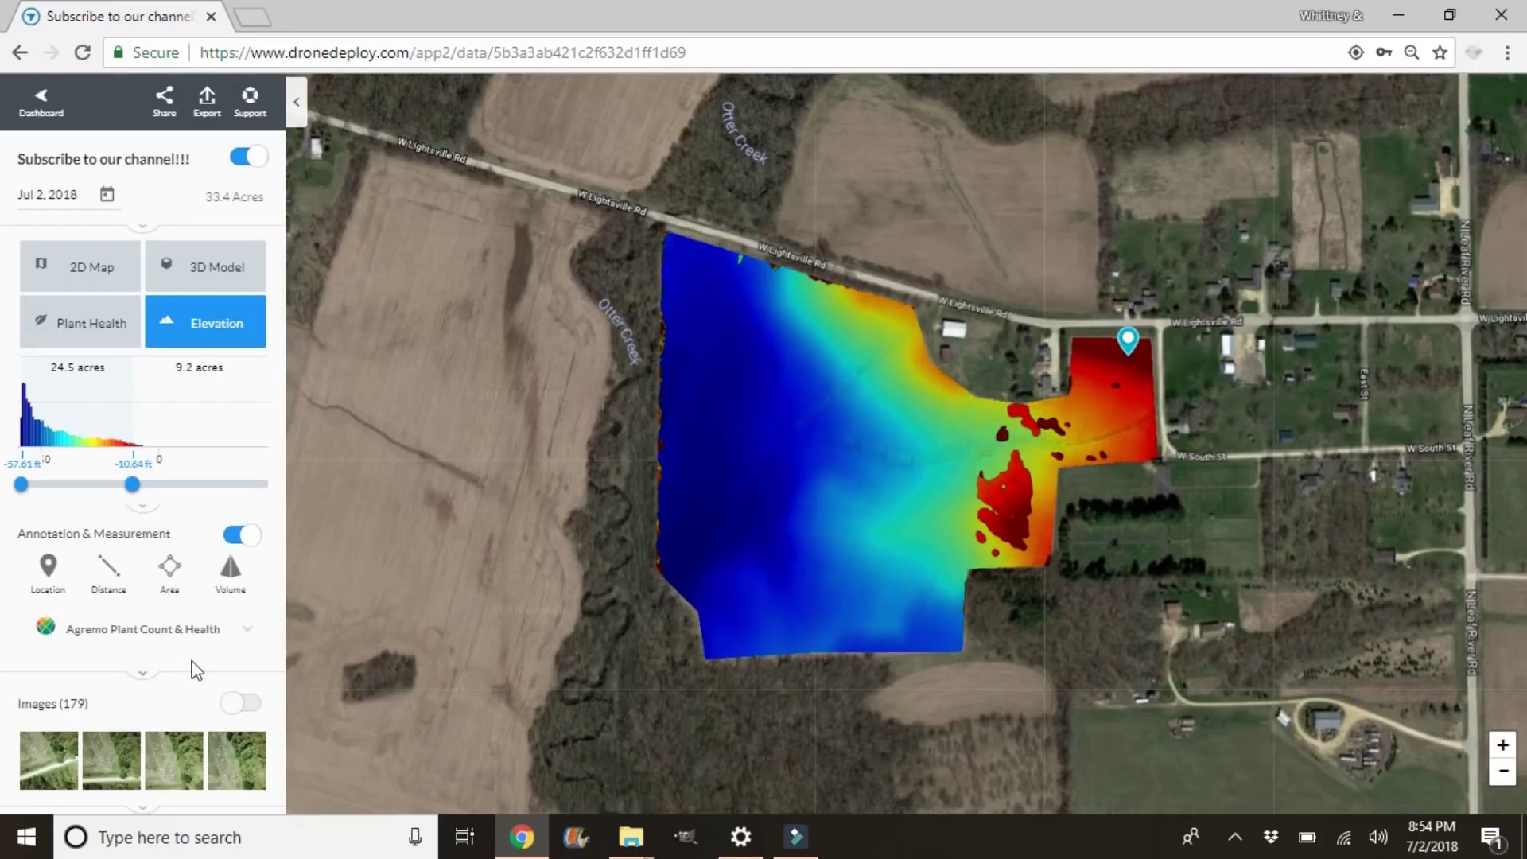
Place a location marker on the 2D map near the field's northern edge, just above the grass waterway, and delete it.
{"action": "left_click", "coordinate": [68, 592]}
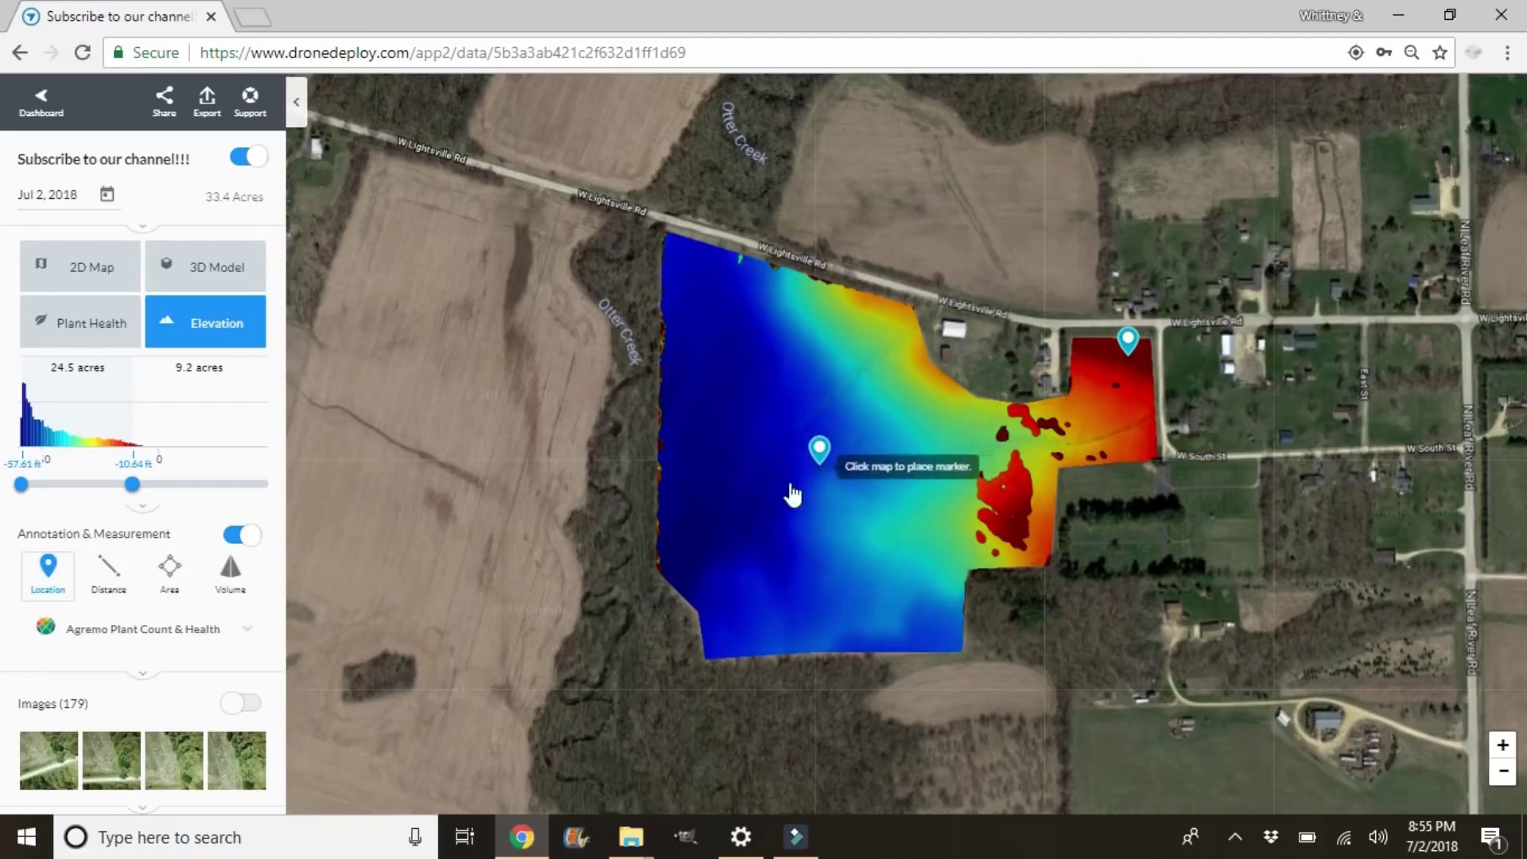
{"action": "left_click", "coordinate": [82, 267]}
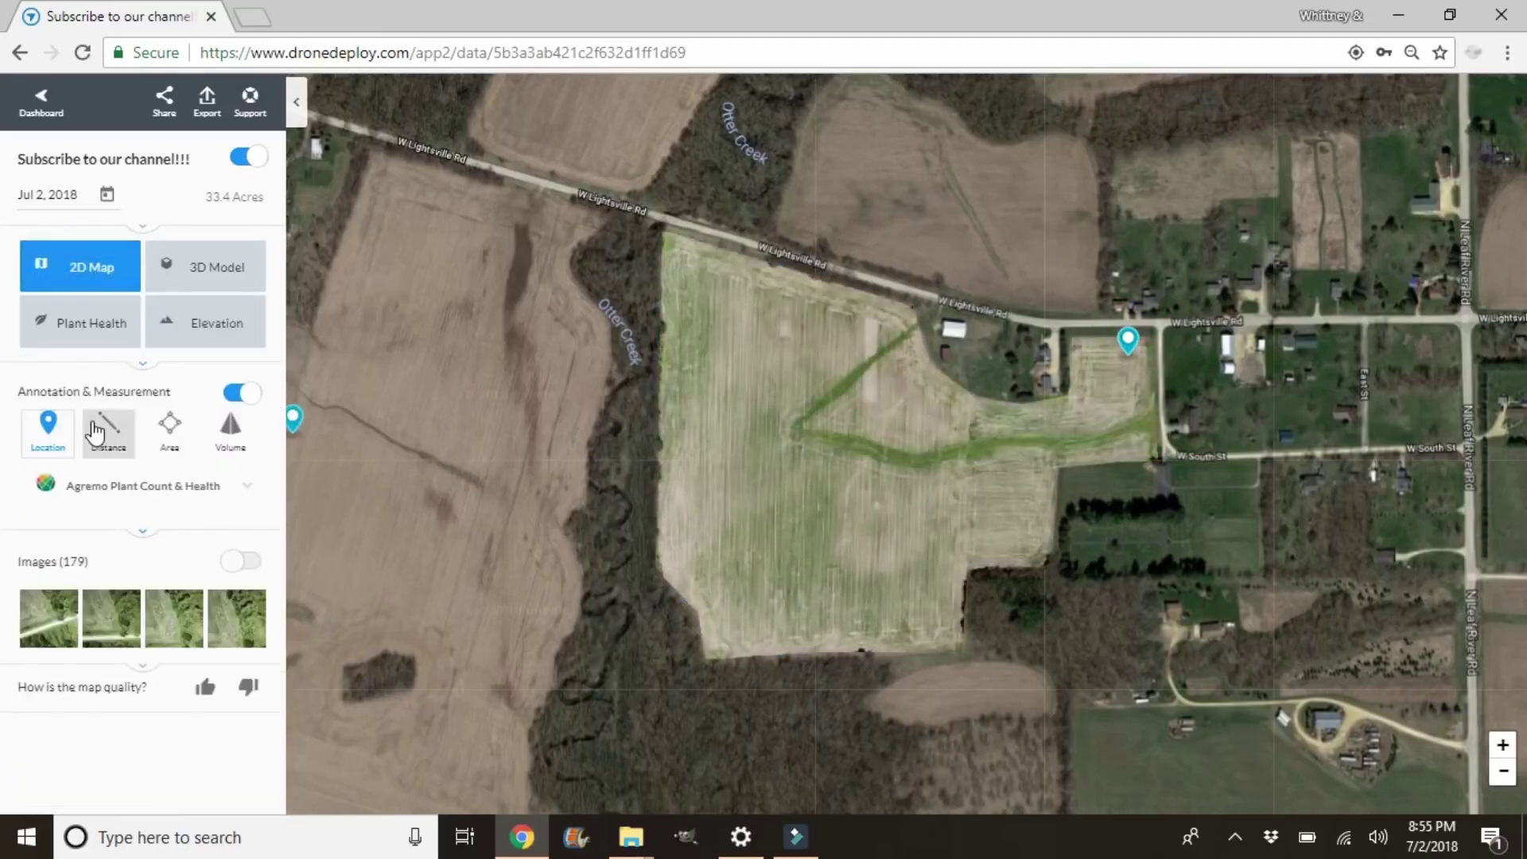
{"action": "left_click", "coordinate": [46, 428]}
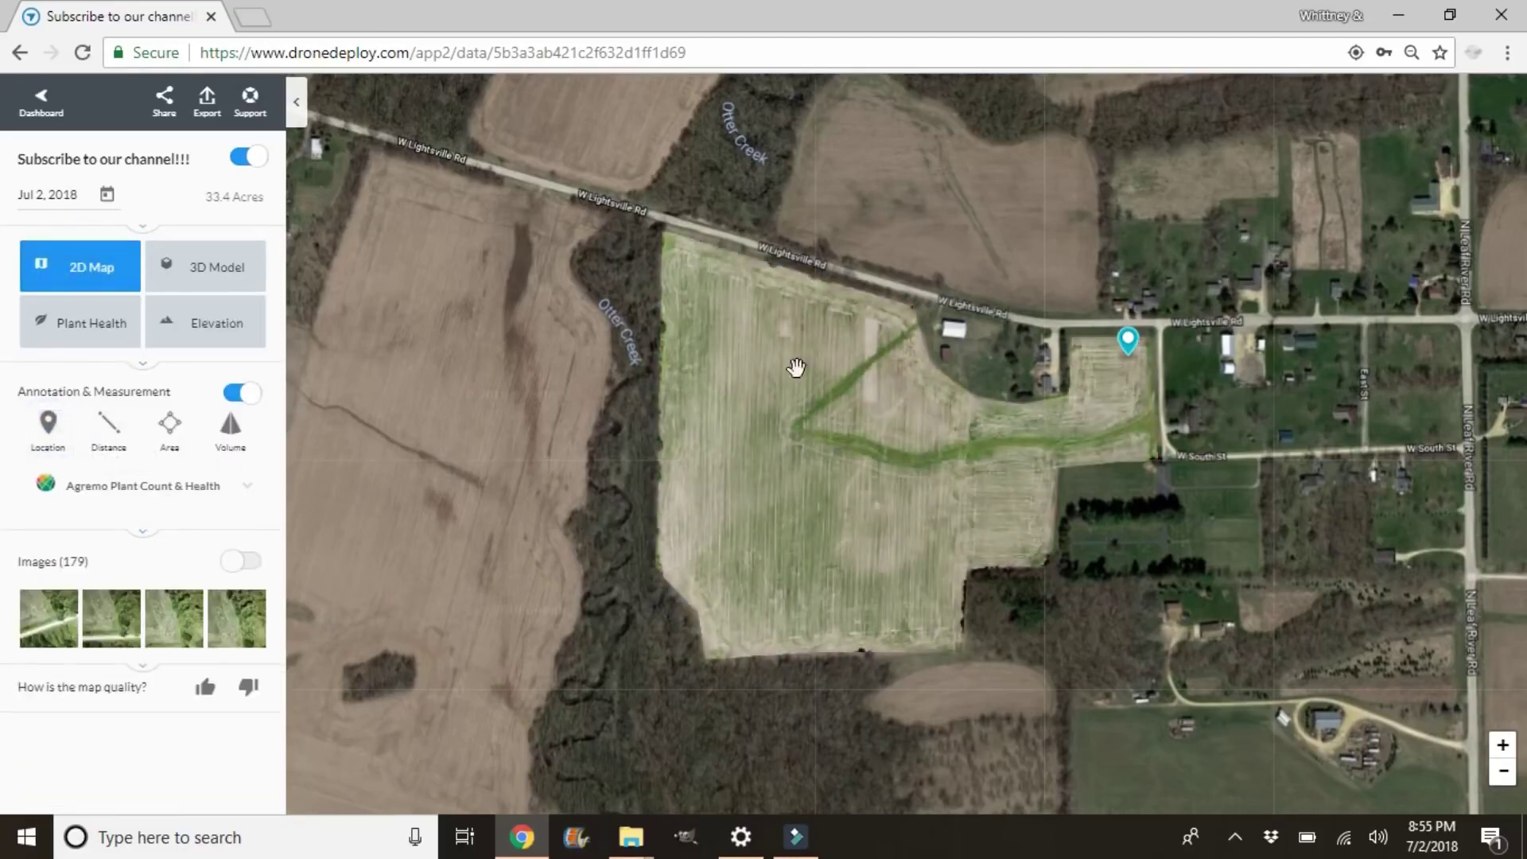
{"action": "left_click", "coordinate": [48, 425]}
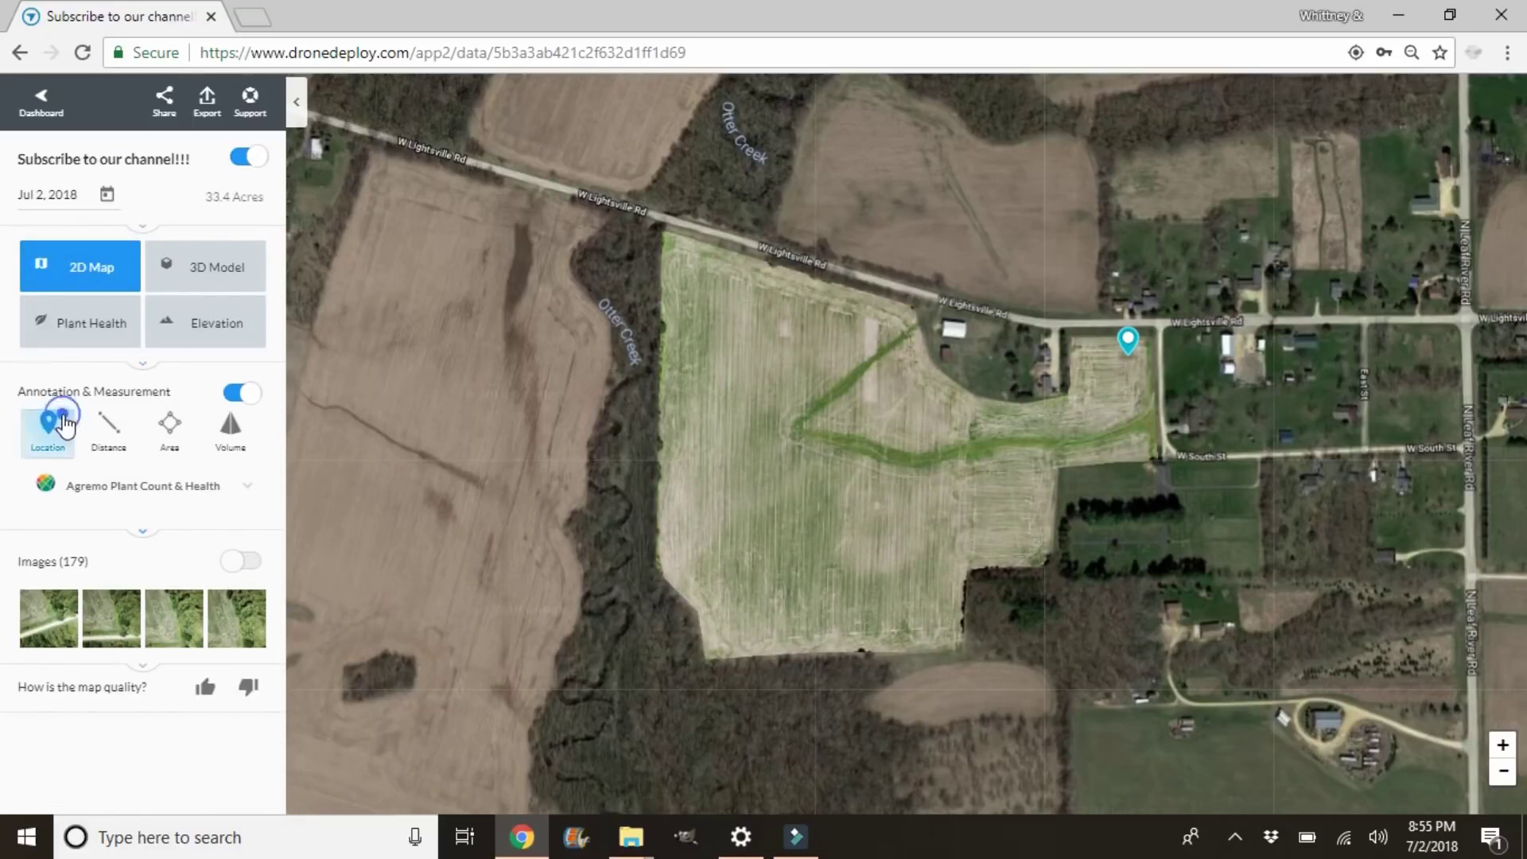
{"action": "left_click", "coordinate": [874, 347]}
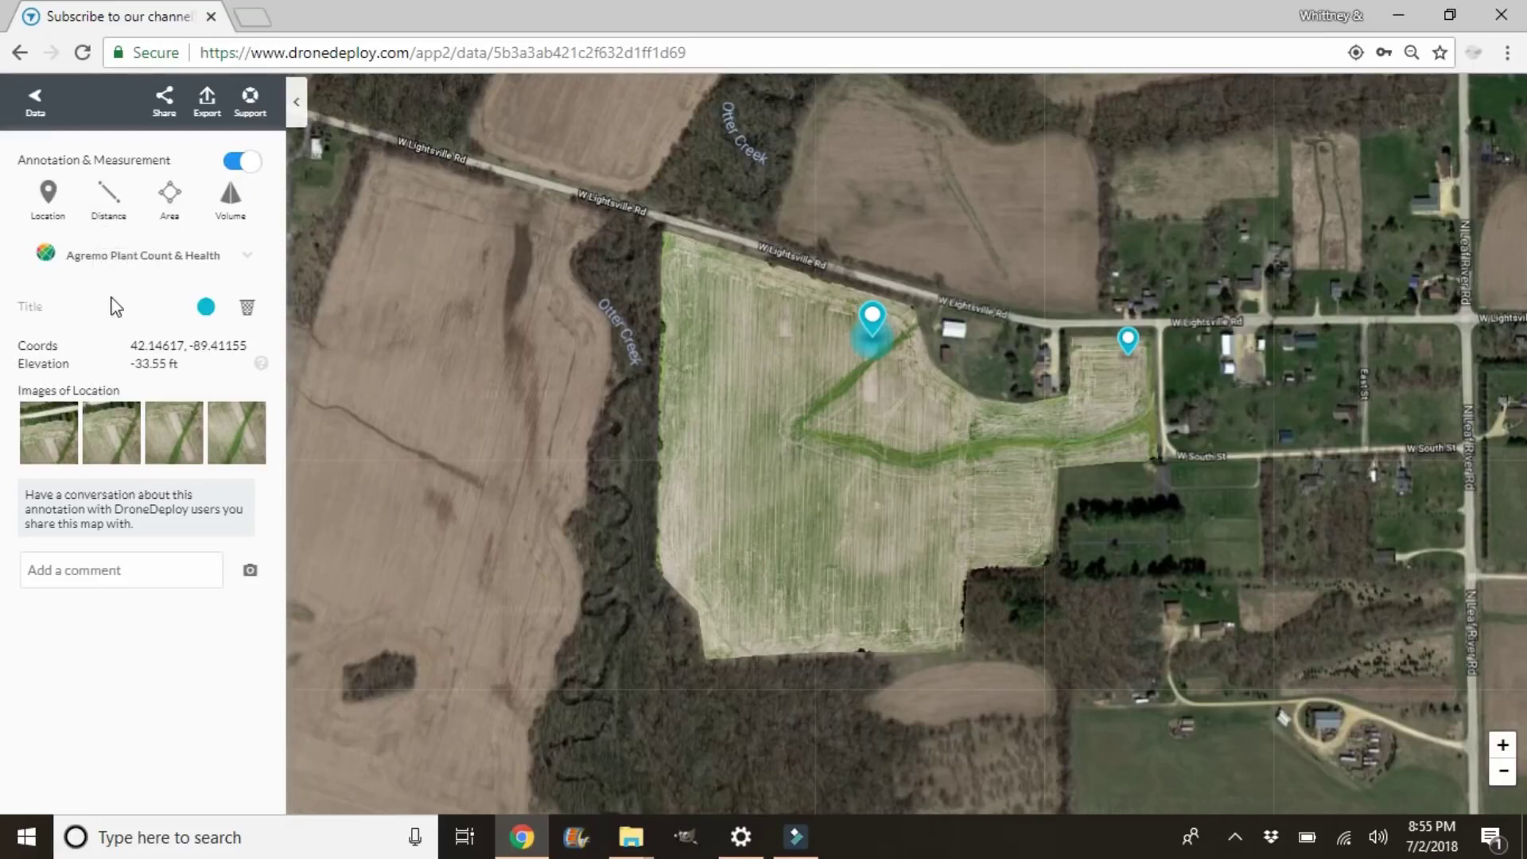
{"action": "left_click", "coordinate": [237, 311]}
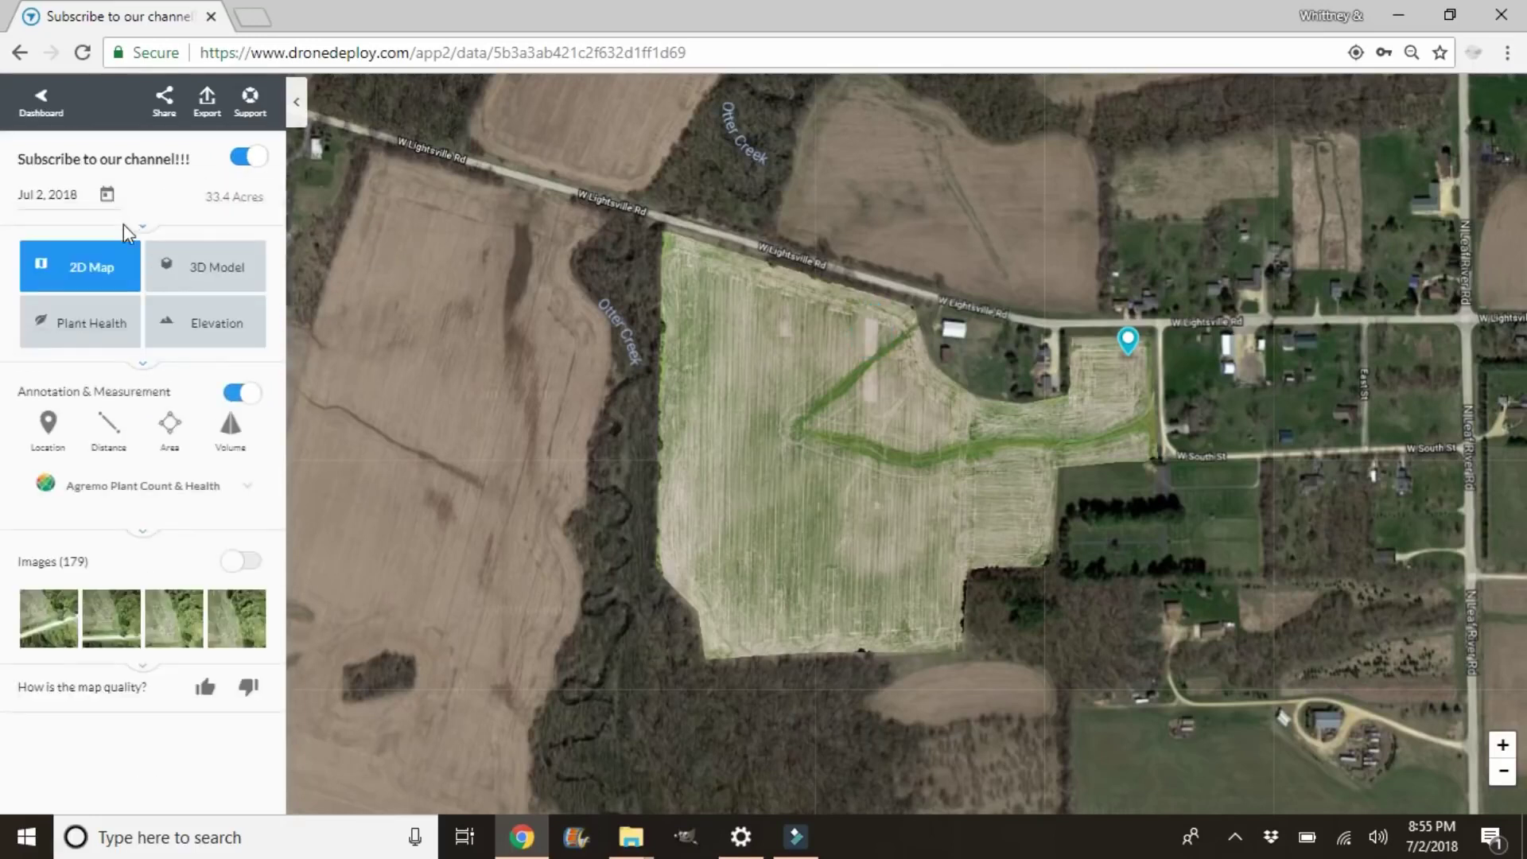
Measure a north-south distance line about 280 ft long across the diagonal grass waterway, review its elevation profile, and delete it.
{"action": "left_click", "coordinate": [109, 428]}
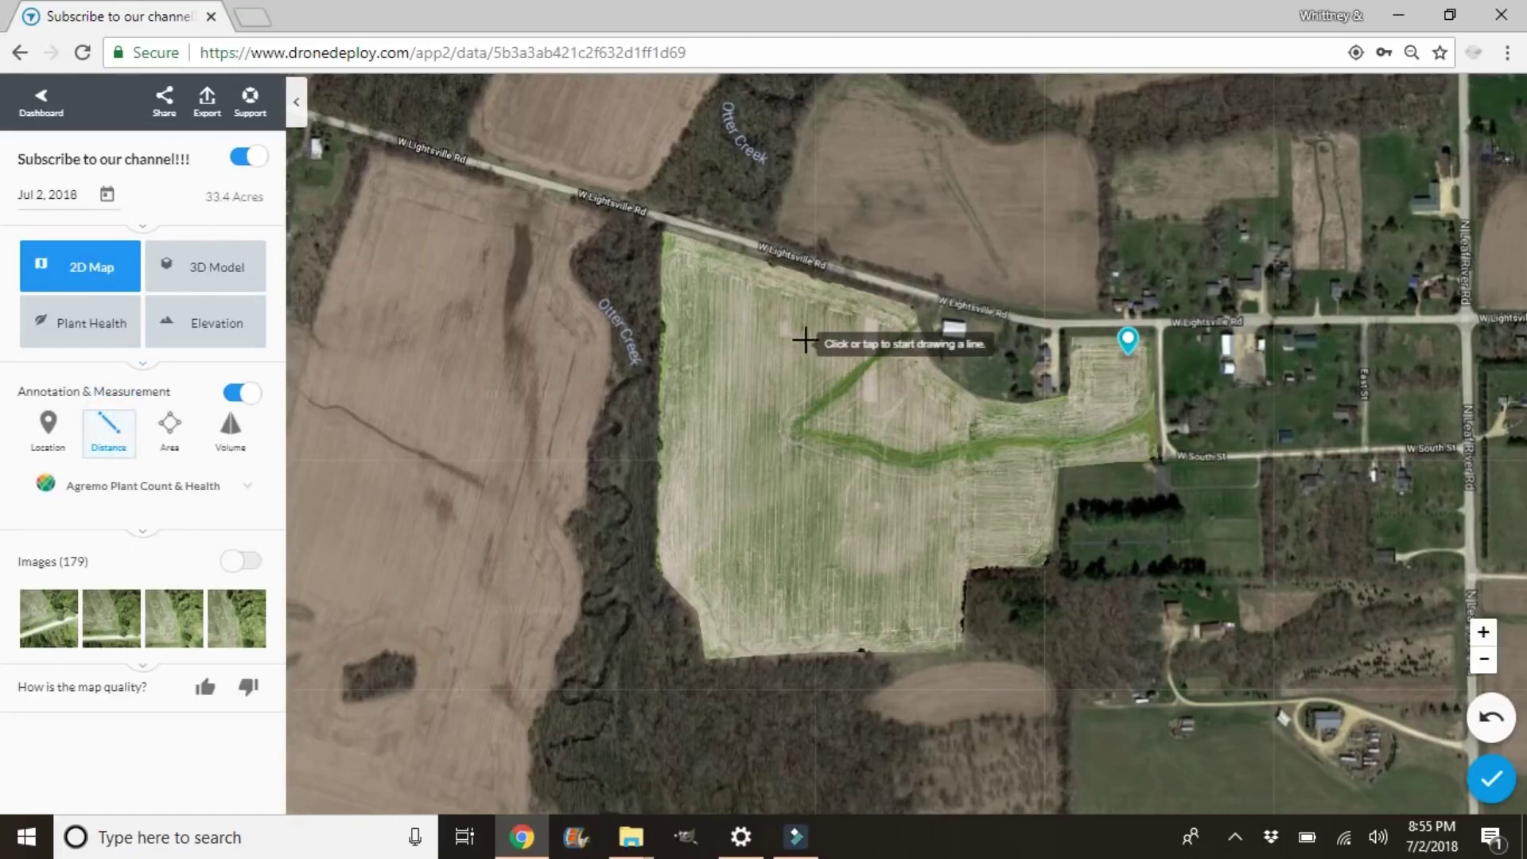
{"action": "left_click", "coordinate": [865, 318]}
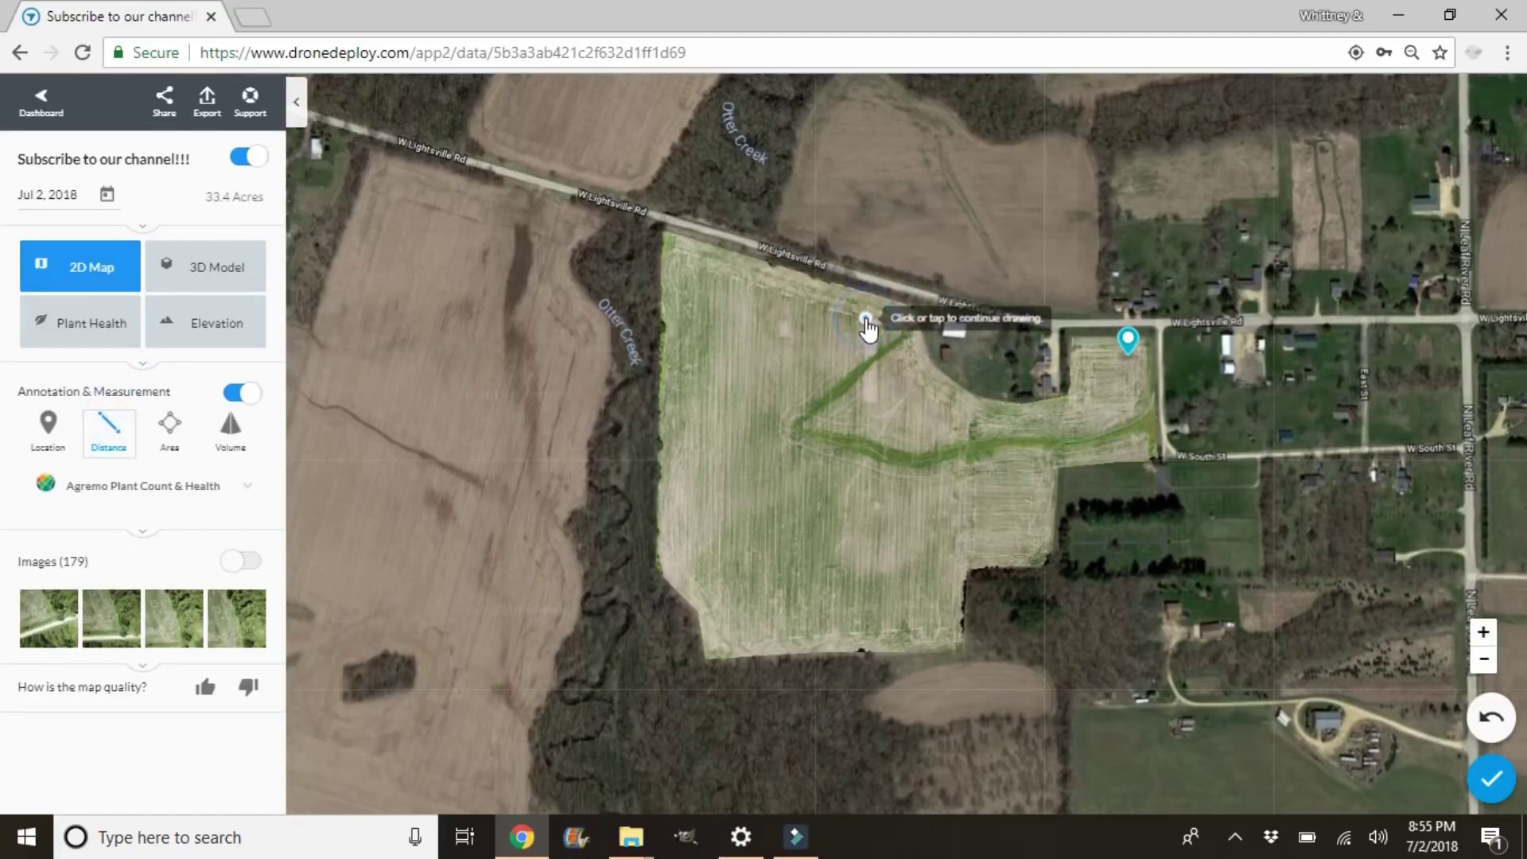
{"action": "left_click", "coordinate": [867, 404]}
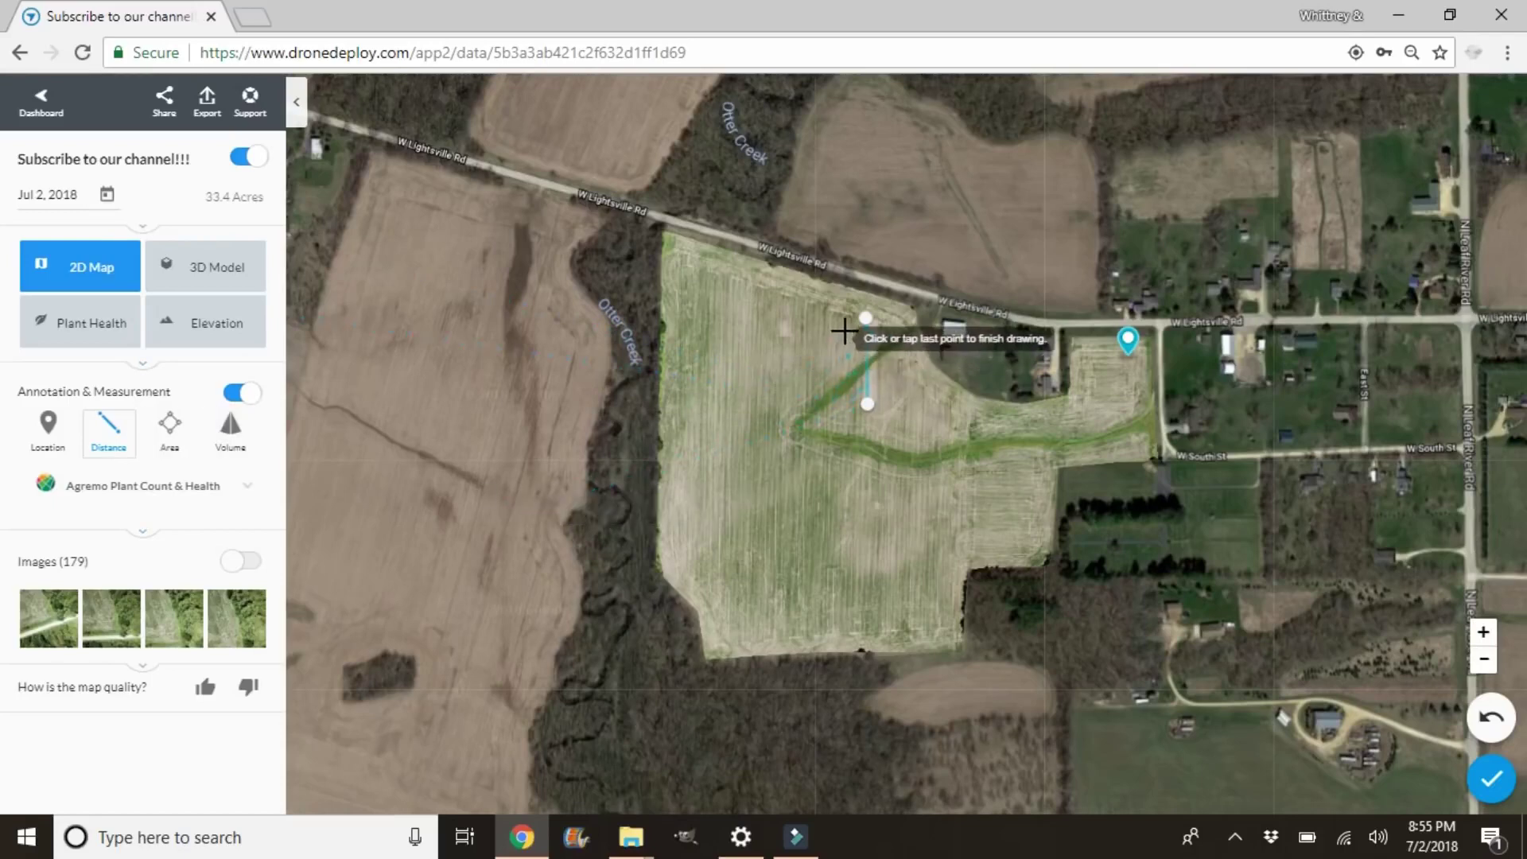
{"action": "left_click", "coordinate": [866, 403]}
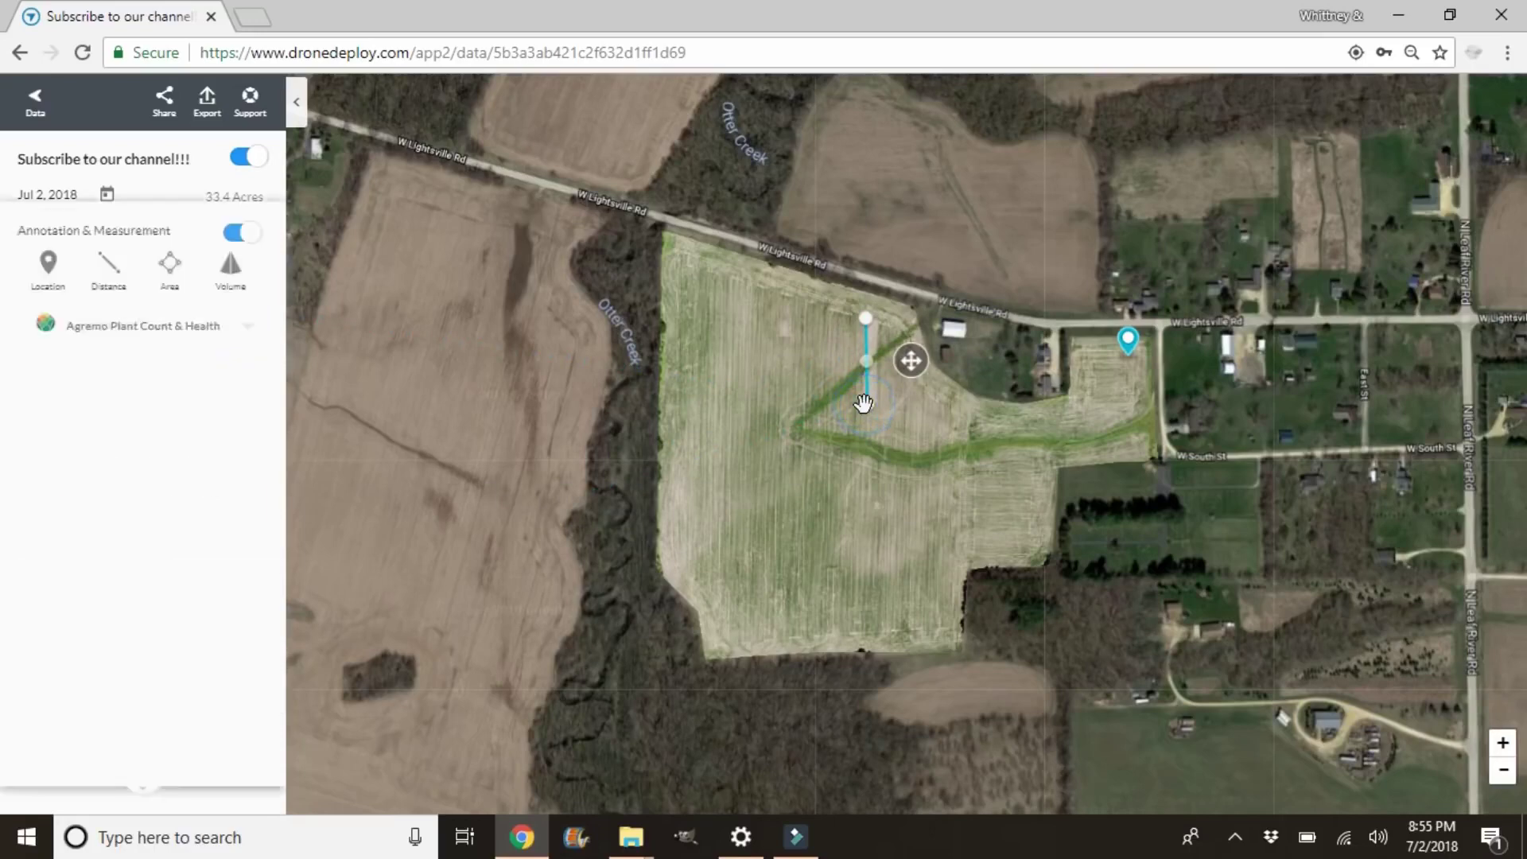
{"action": "left_click", "coordinate": [388, 455]}
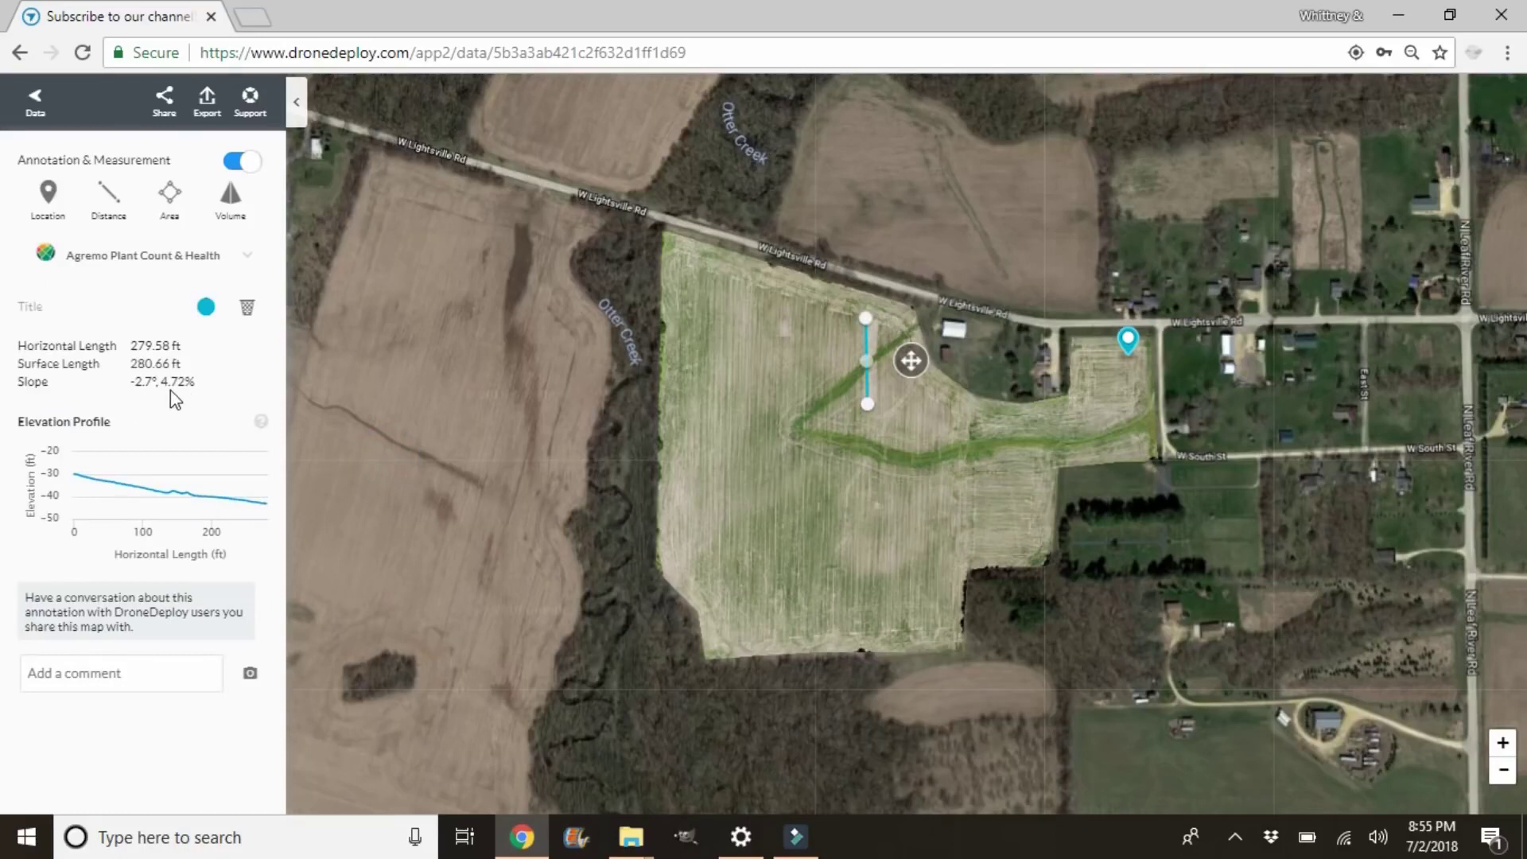
{"action": "mouse_move", "coordinate": [155, 489]}
{"action": "left_click", "coordinate": [247, 305]}
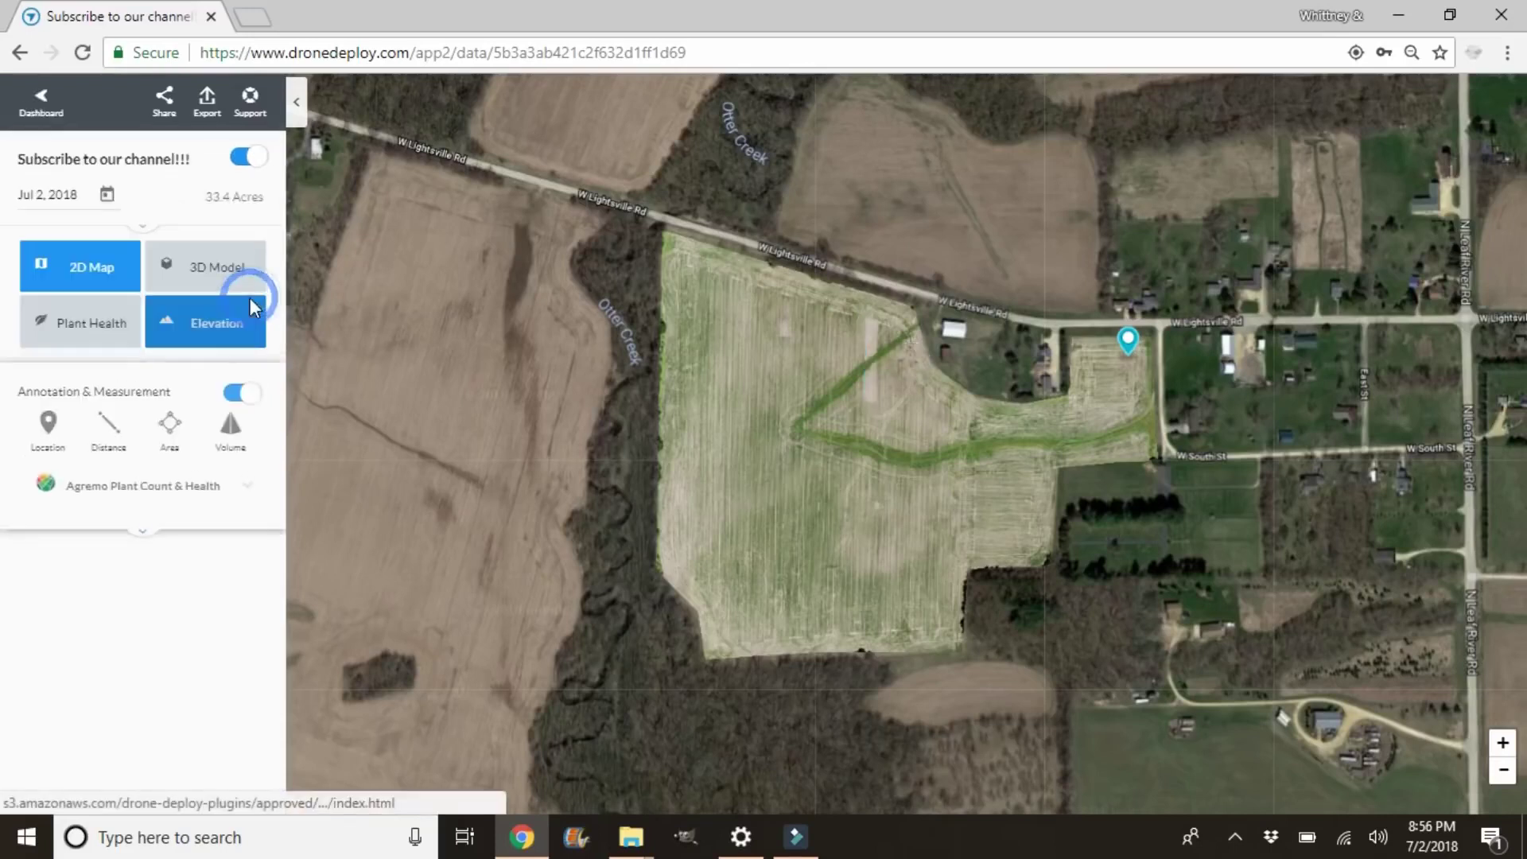
Outline the narrow bare strip crossing the diagonal grass waterway as a four-corner area measurement of about 0.27 acres.
{"action": "left_click", "coordinate": [173, 436]}
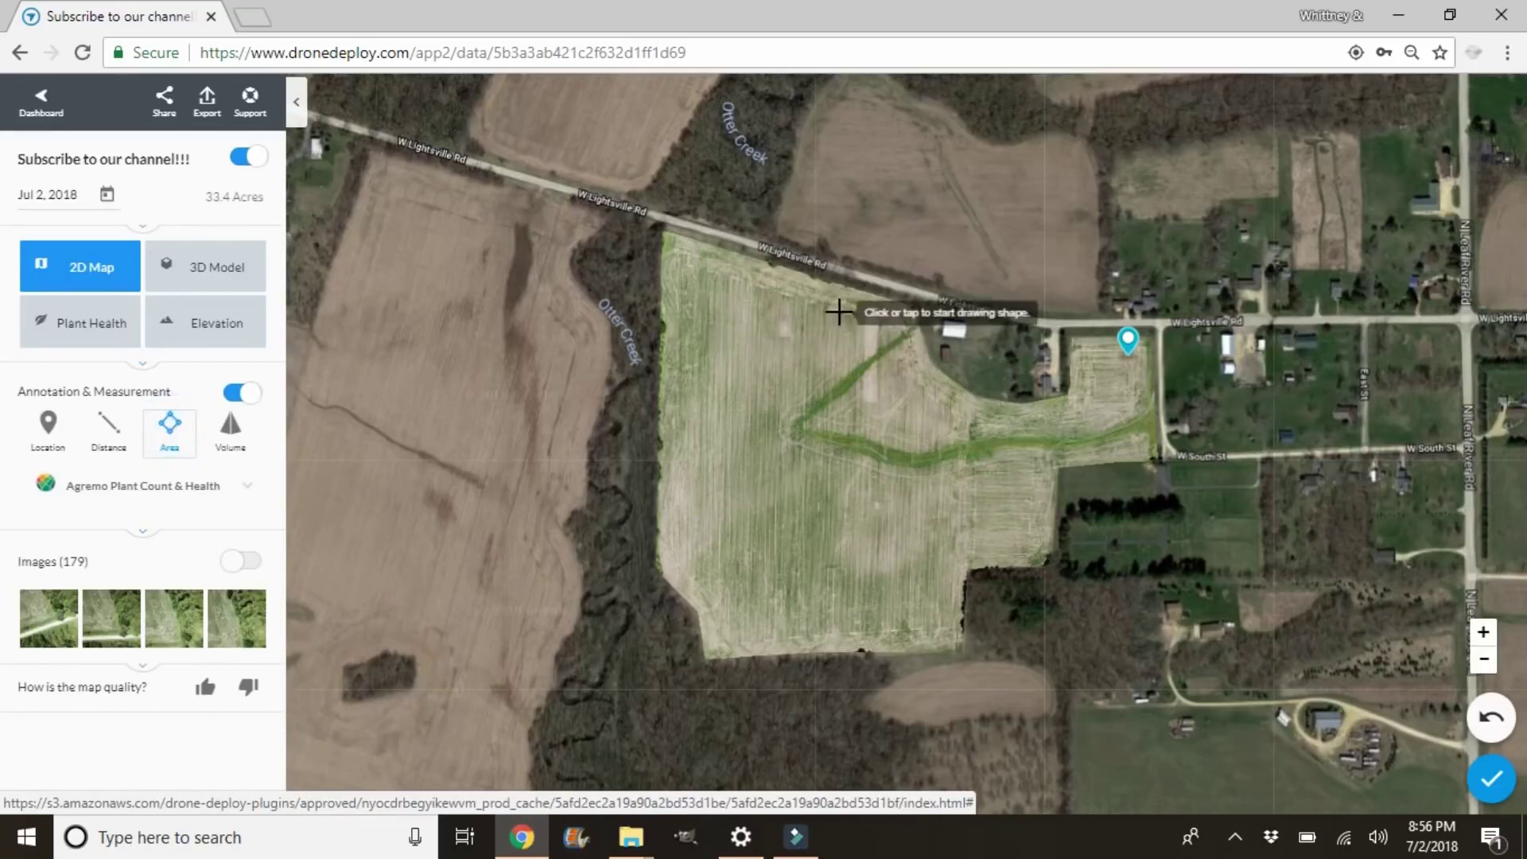
{"action": "left_click", "coordinate": [1484, 632]}
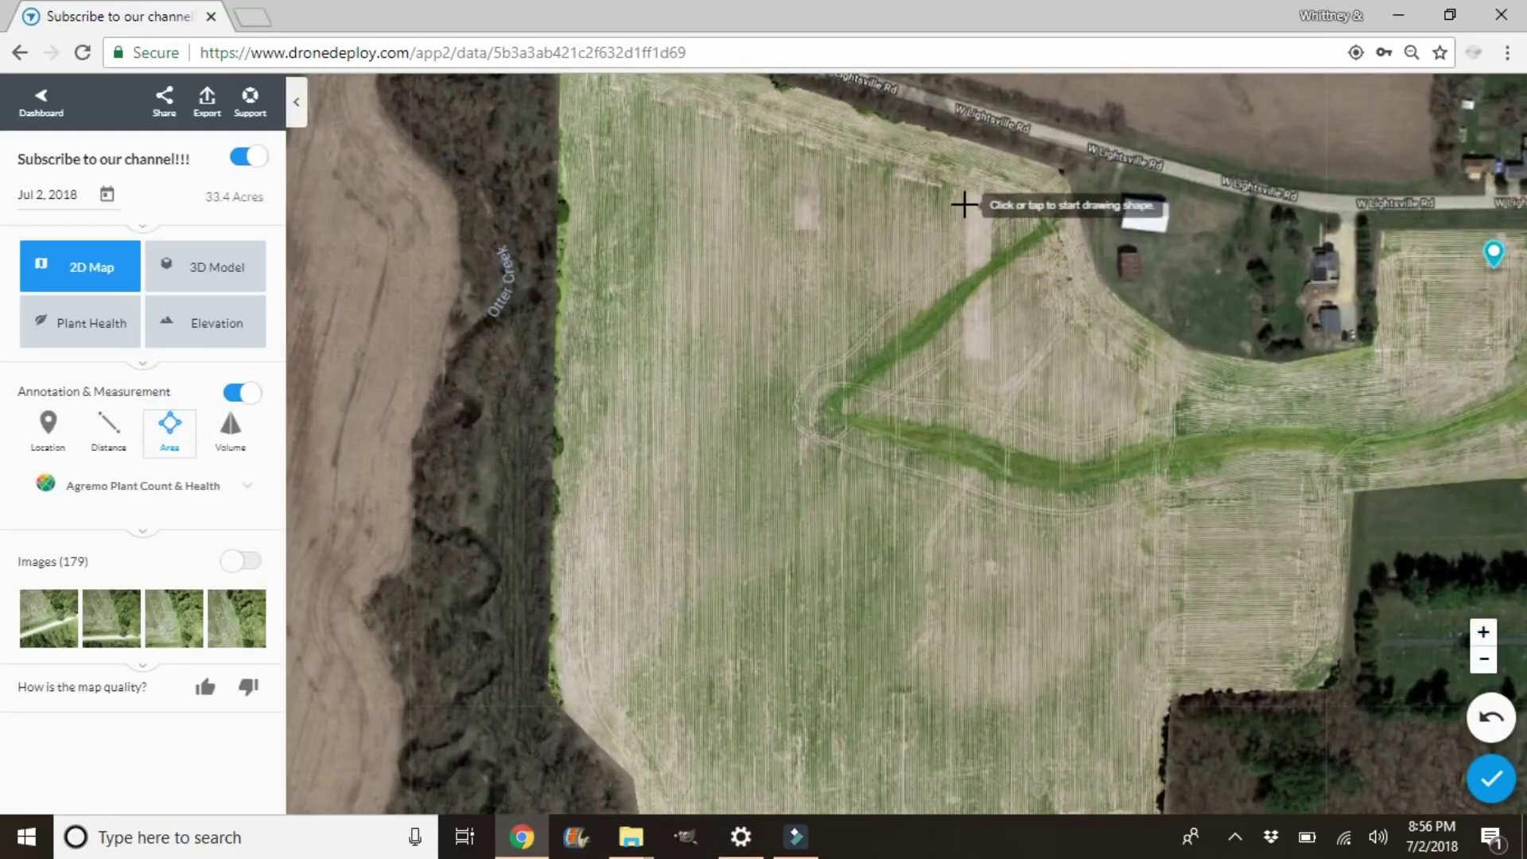
{"action": "left_click", "coordinate": [964, 190]}
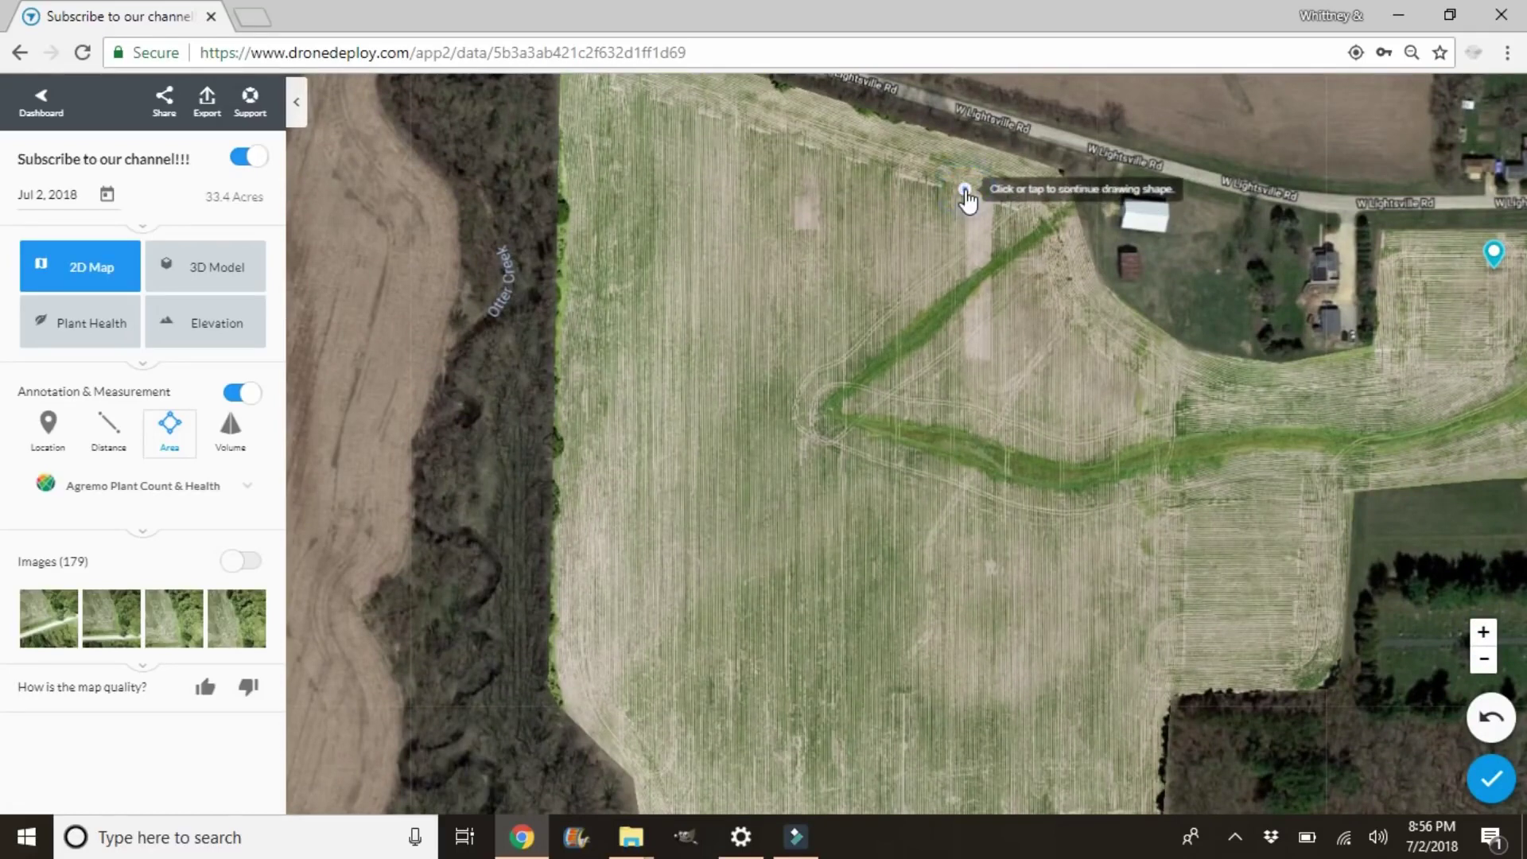
{"action": "left_click", "coordinate": [964, 359]}
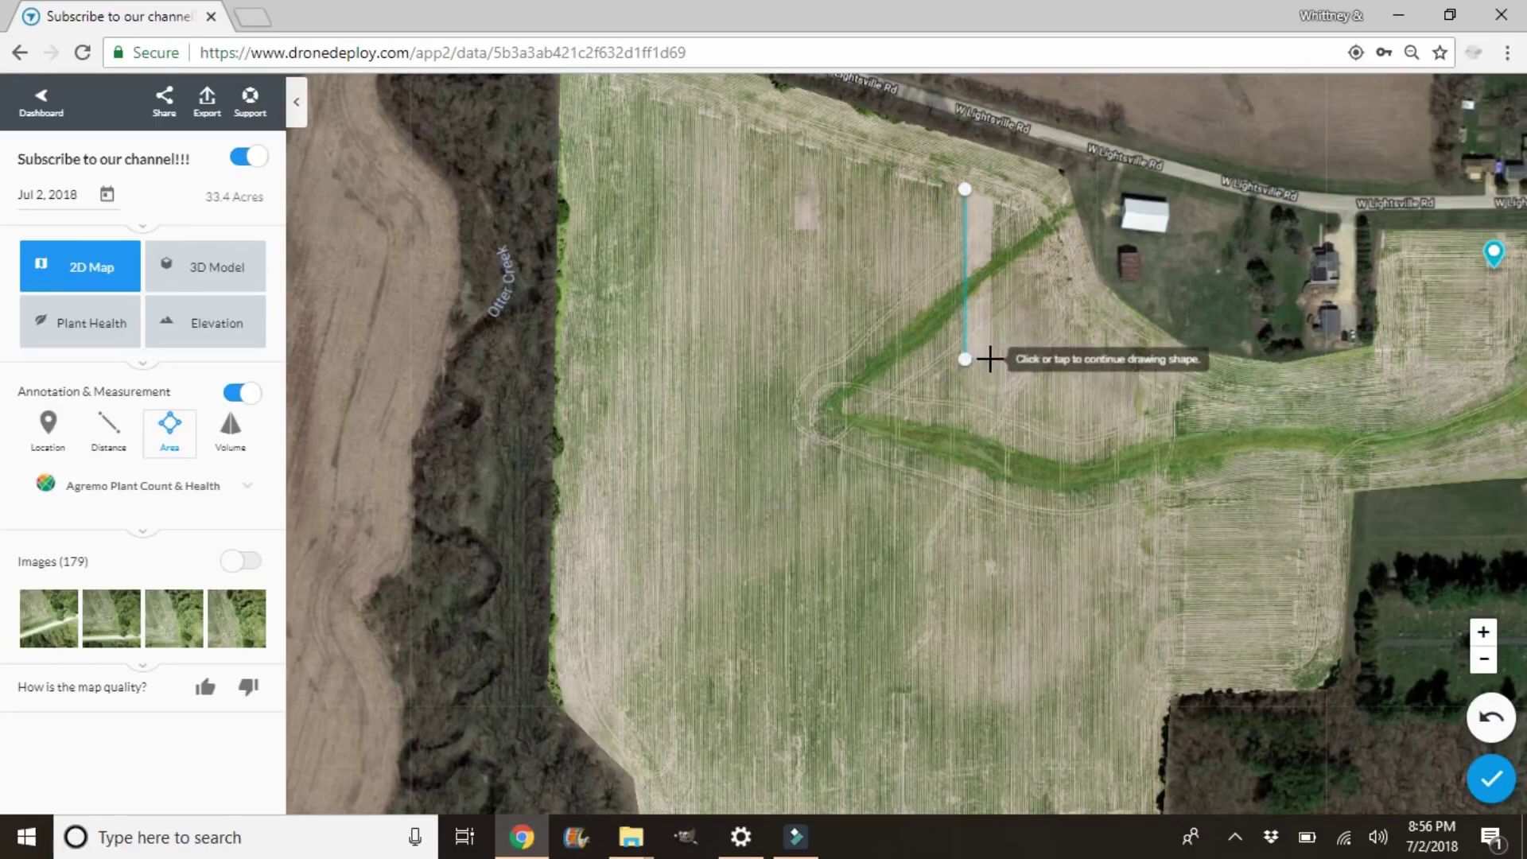
{"action": "left_click", "coordinate": [990, 359]}
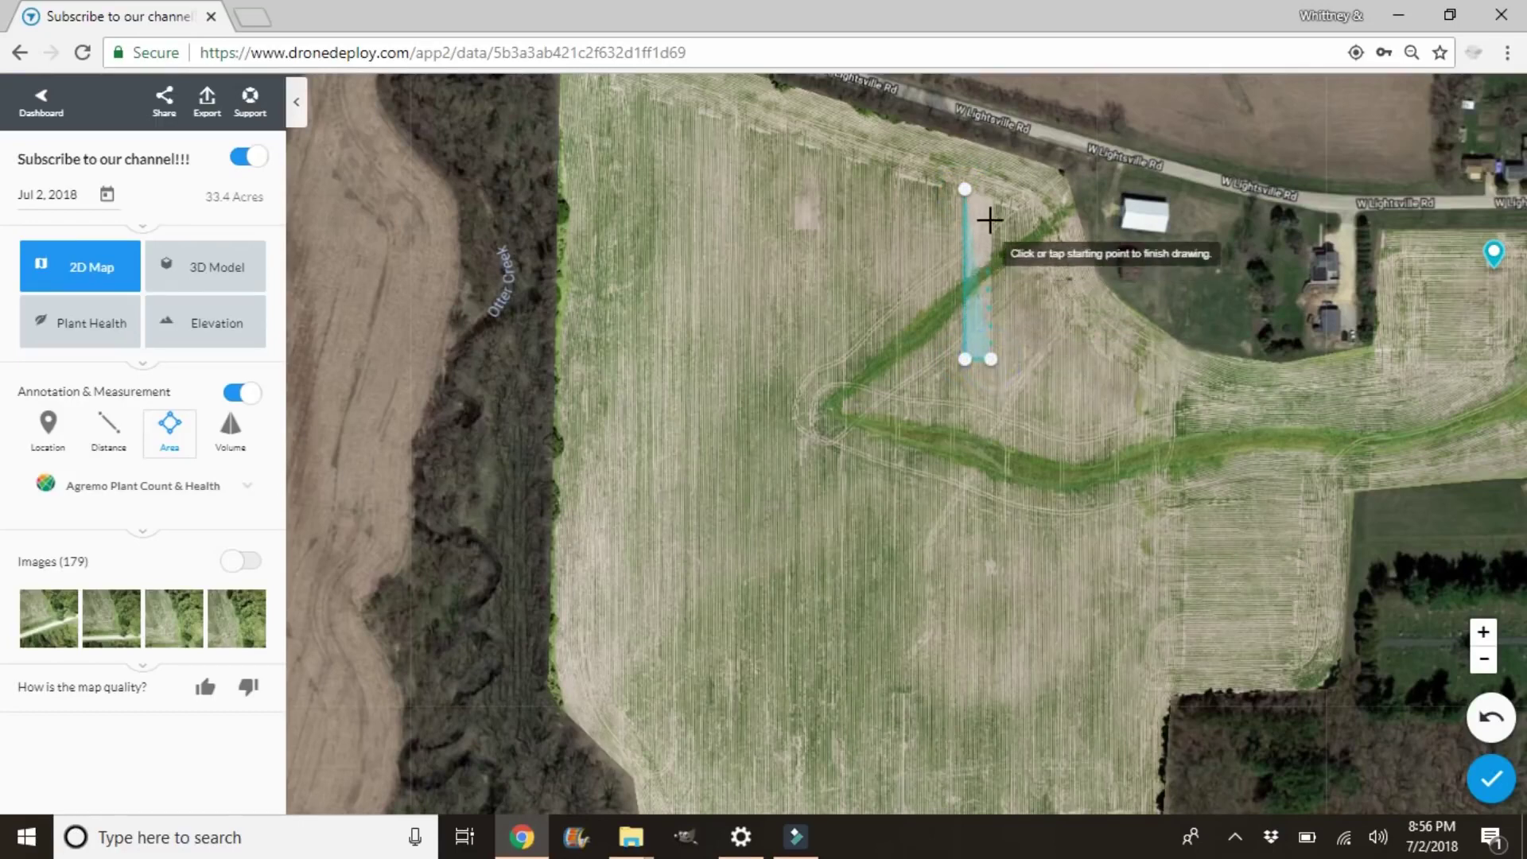
{"action": "left_click", "coordinate": [990, 193]}
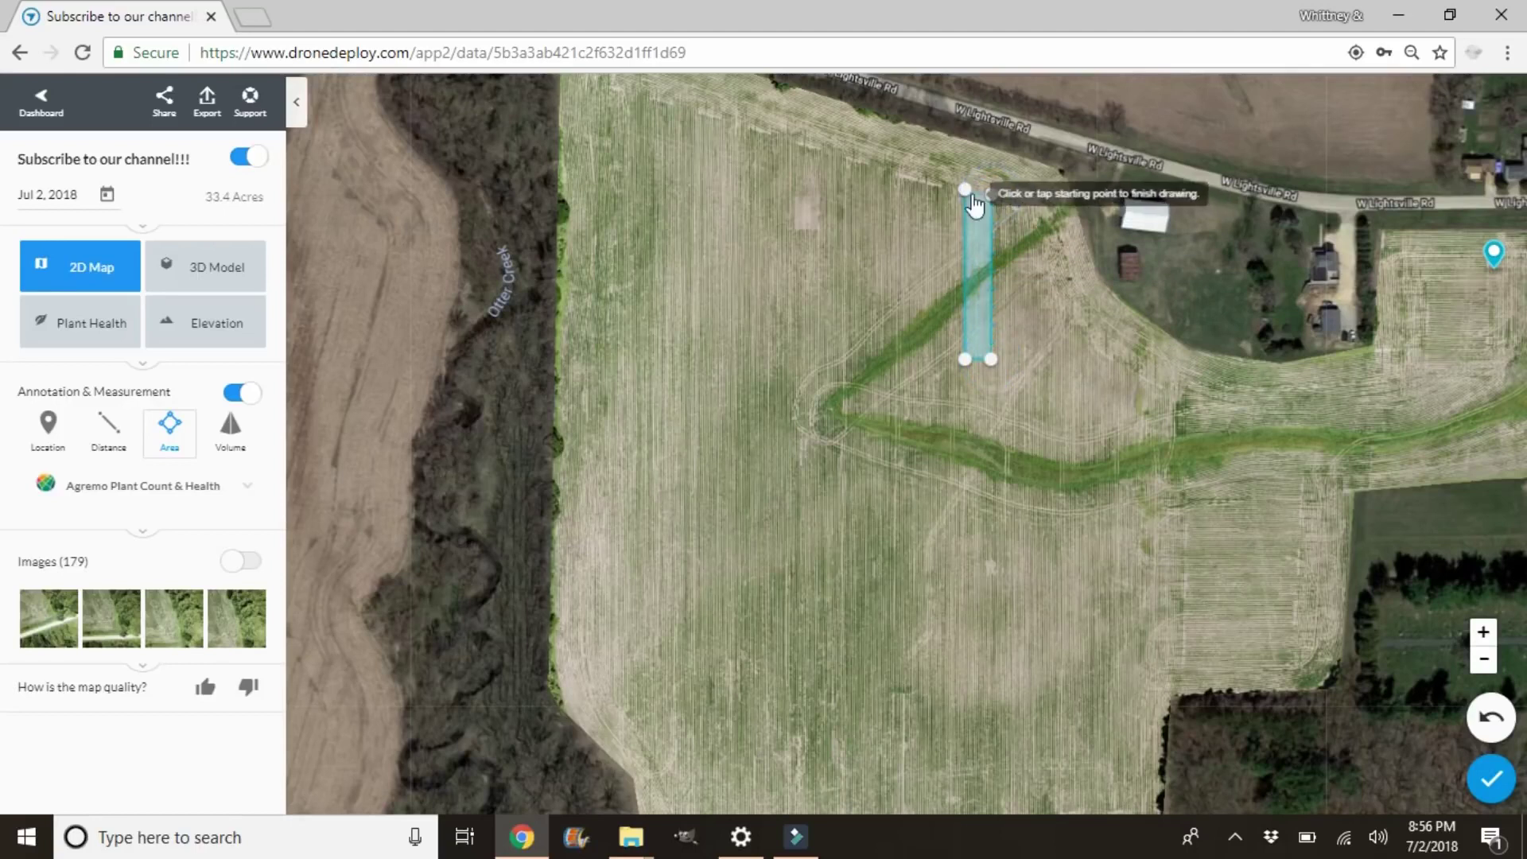
{"action": "left_click", "coordinate": [964, 190]}
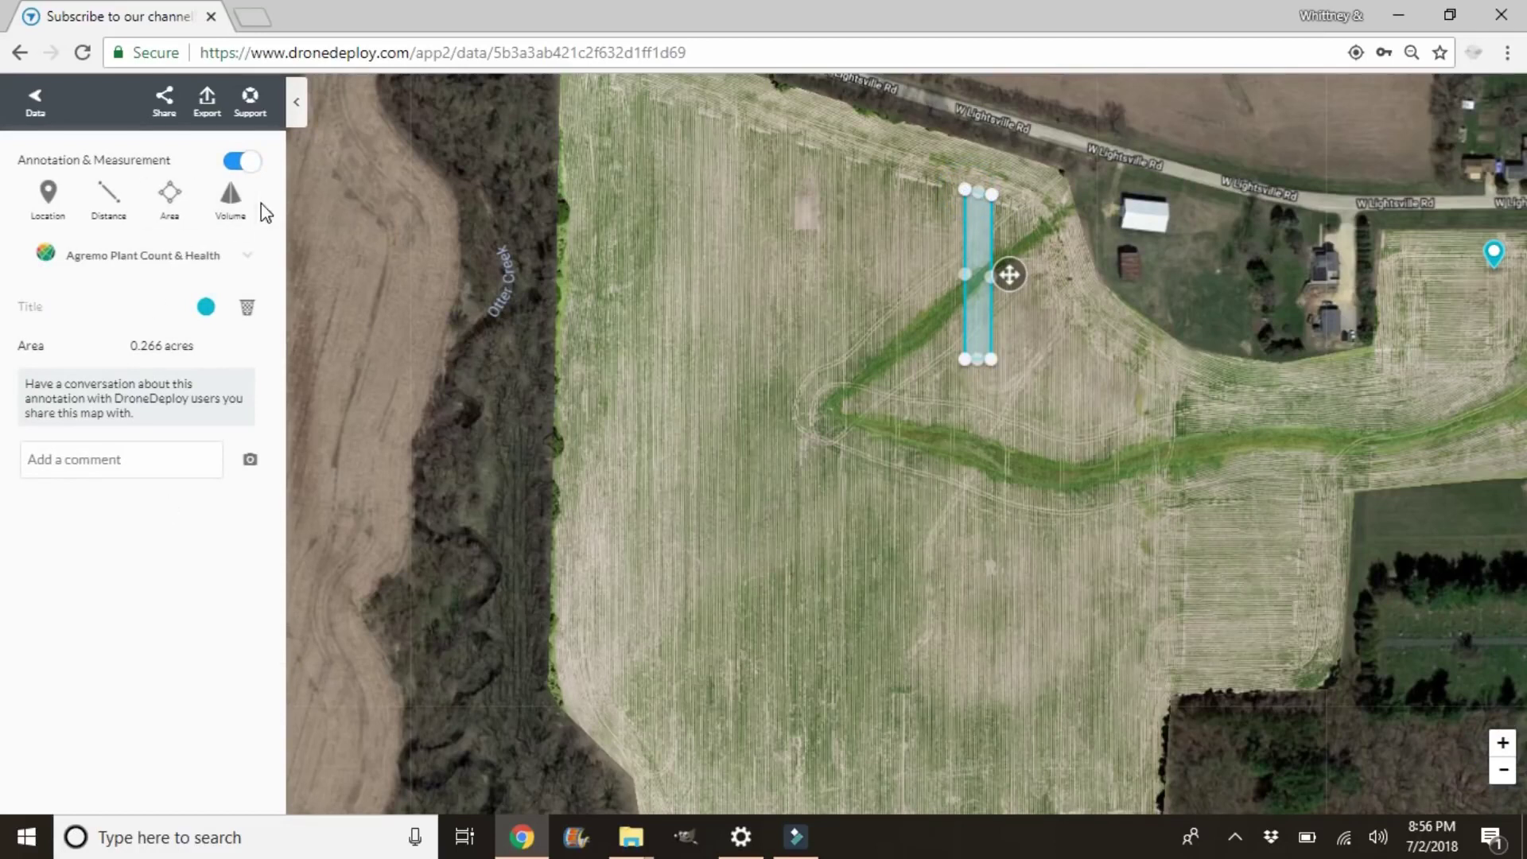
Activate the volume measurement tool and delete the area measurement outlined over the bare strip.
{"action": "left_click", "coordinate": [236, 204]}
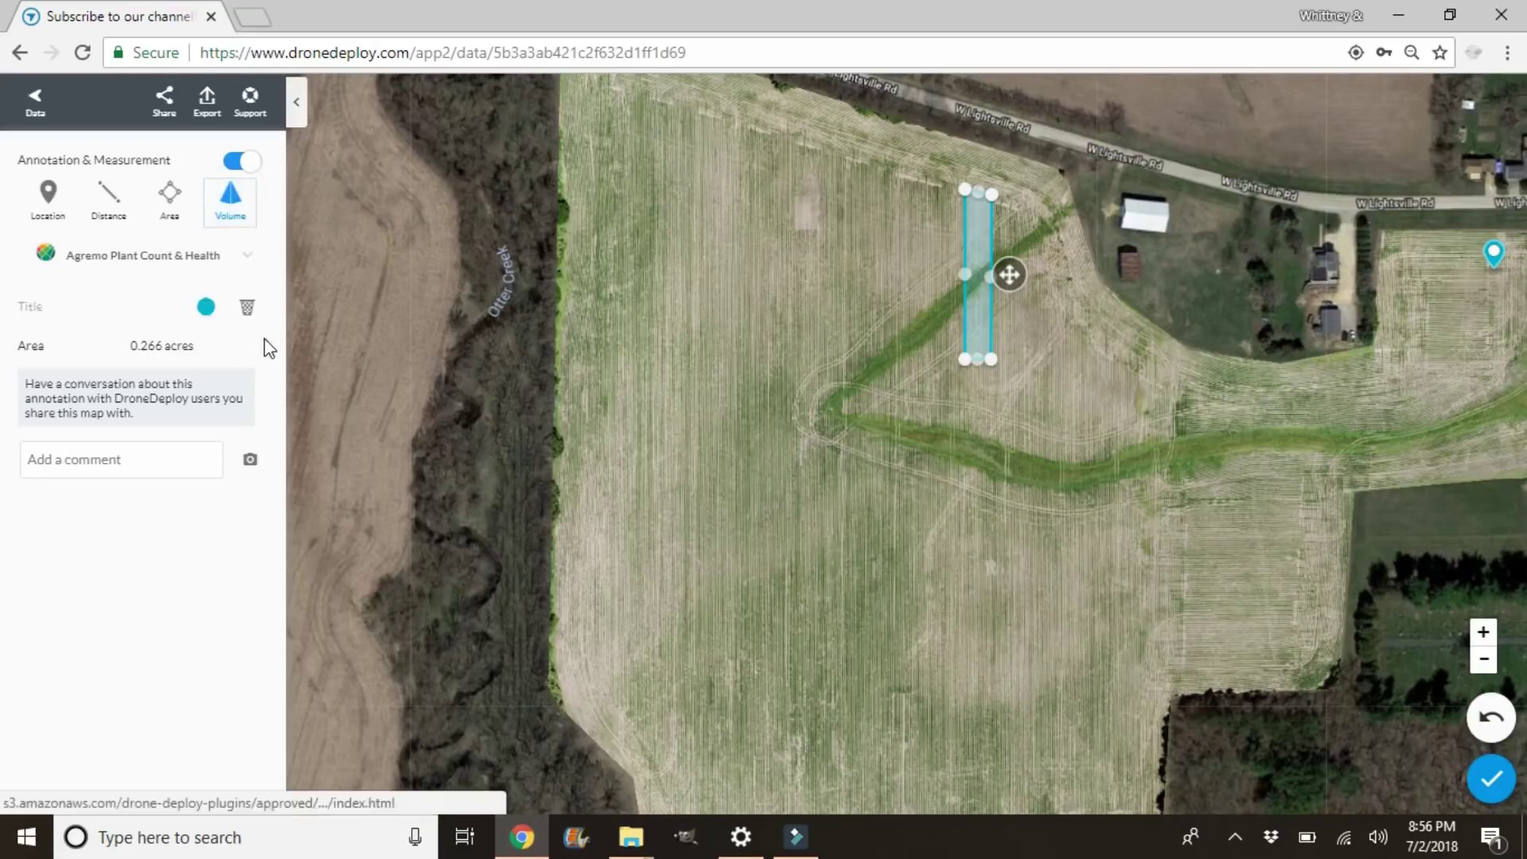
{"action": "left_click", "coordinate": [248, 307]}
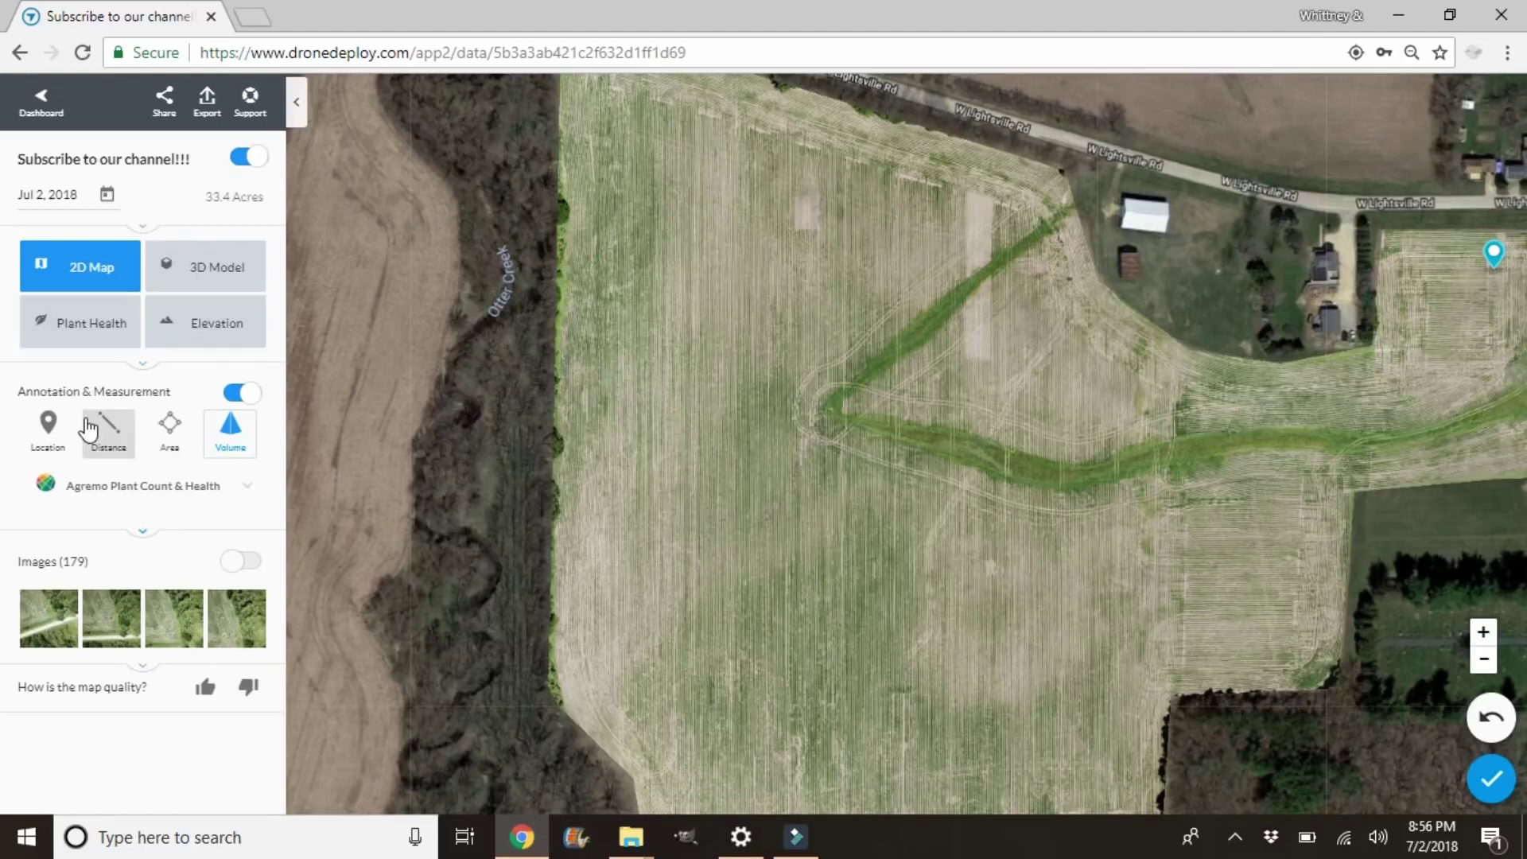
Place a location marker on the small bare patch west of the bare strip in the northern field, and delete it.
{"action": "left_click", "coordinate": [44, 429]}
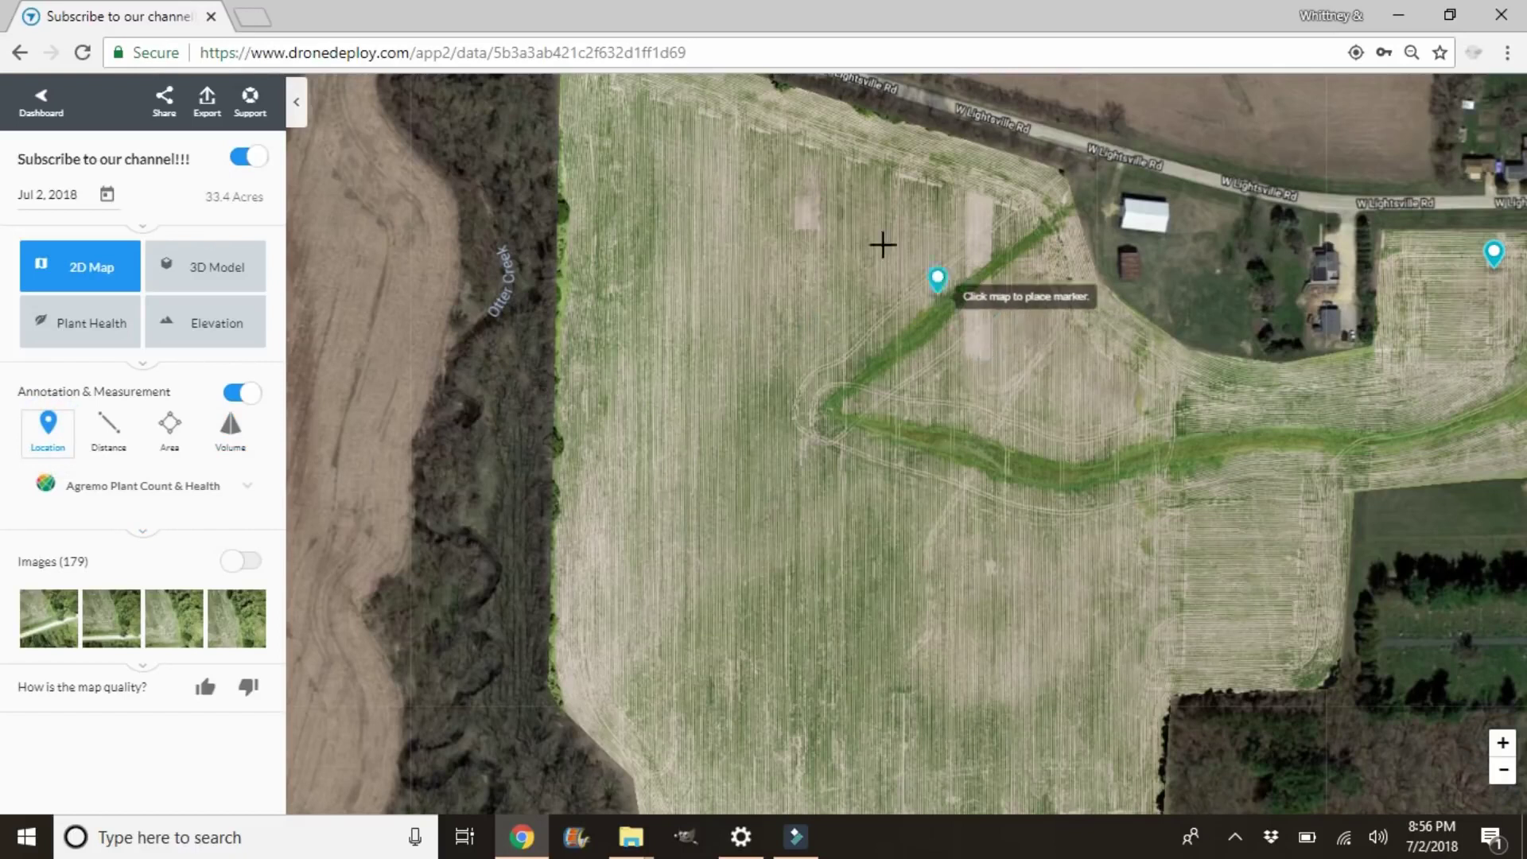
{"action": "left_click", "coordinate": [808, 230]}
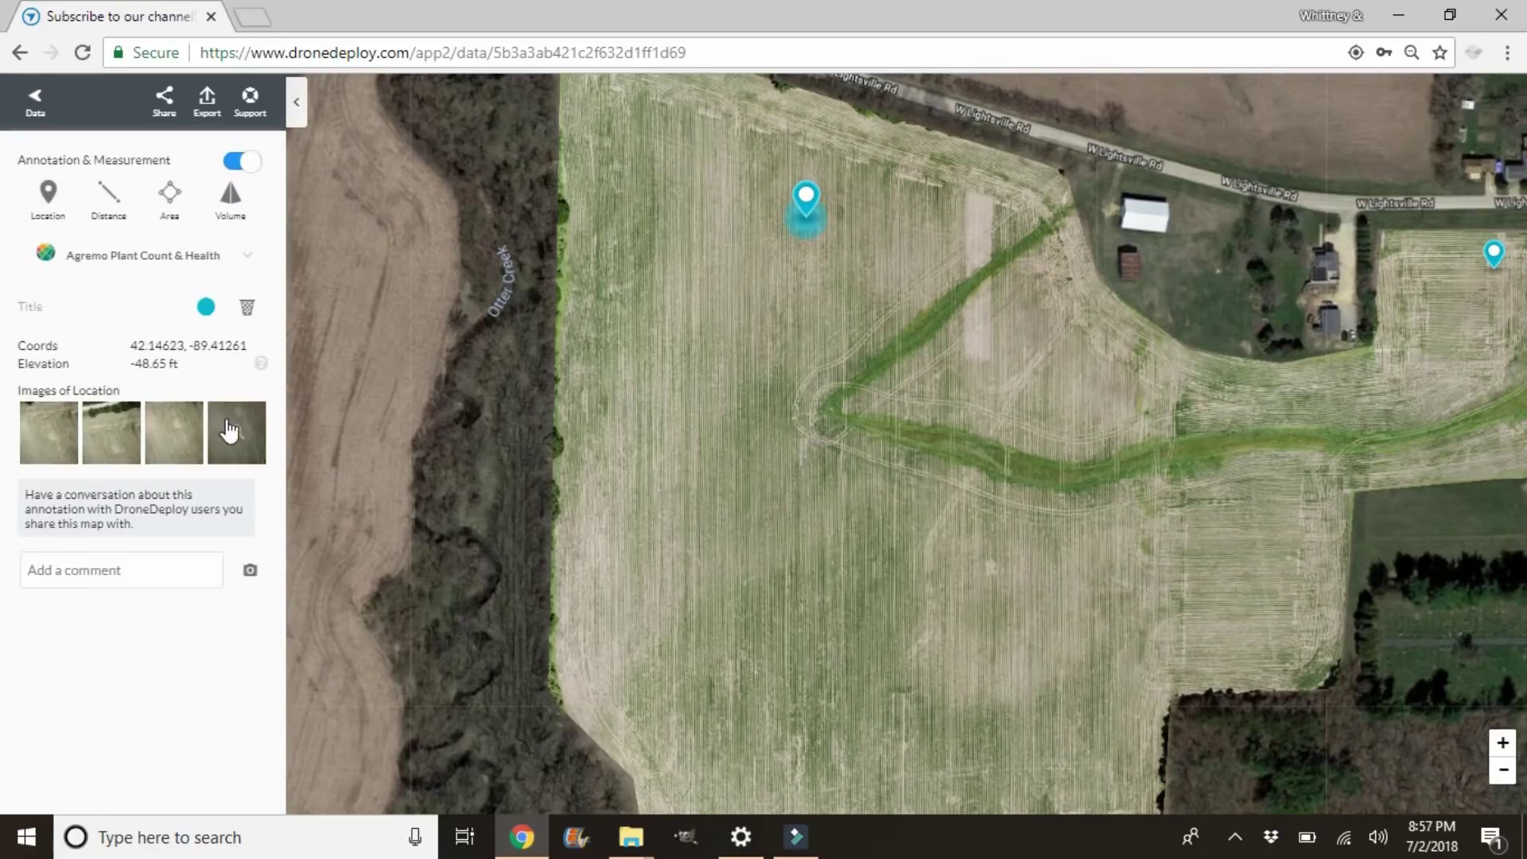
{"action": "left_click", "coordinate": [247, 300]}
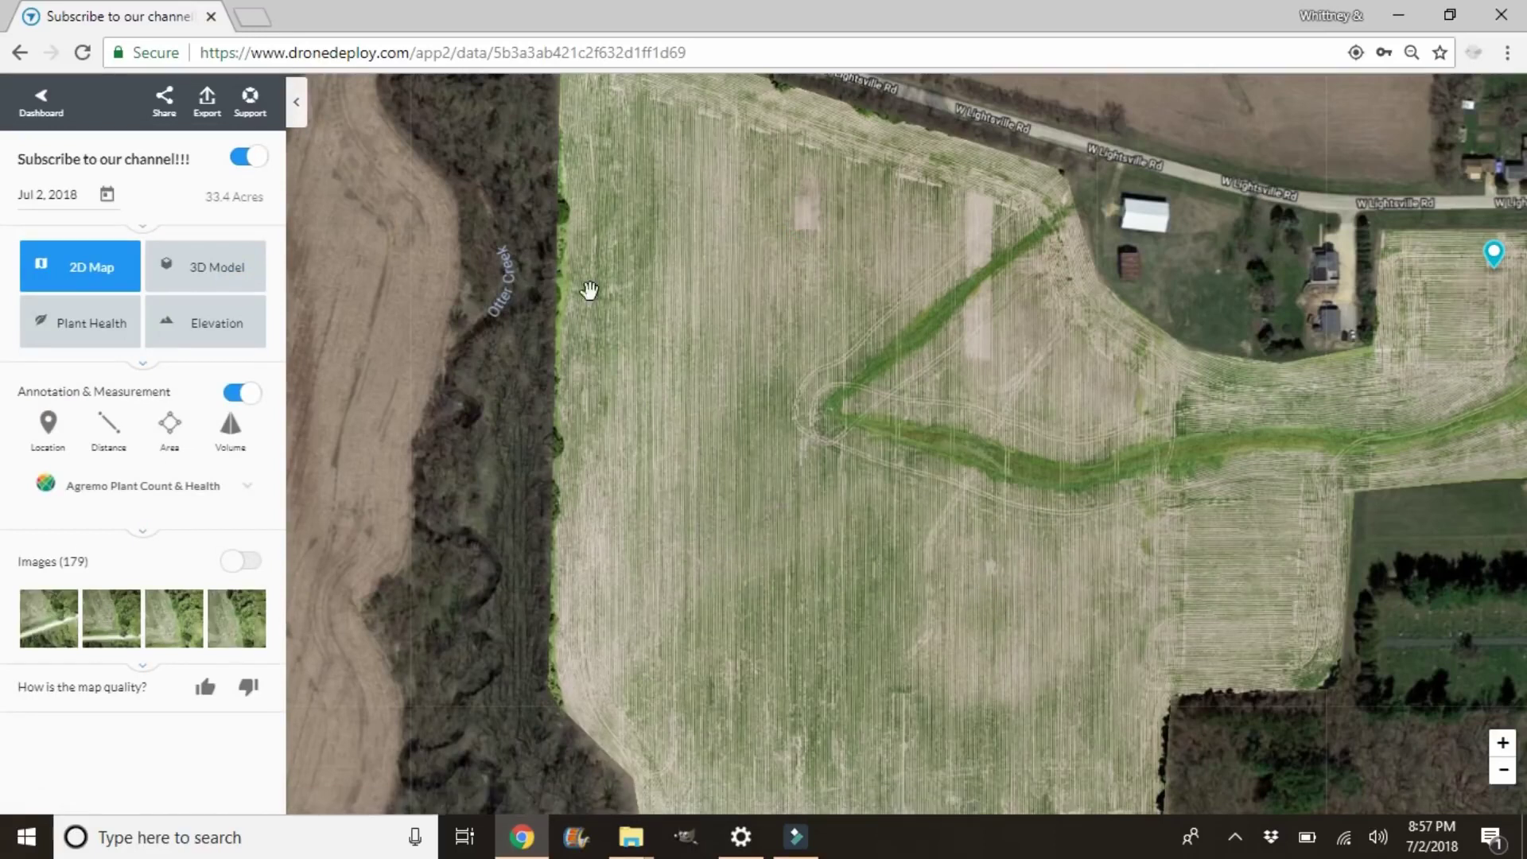
Place a location marker on the bare strip just south of the diagonal grass waterway and view the third source image of that location.
{"action": "left_click", "coordinate": [50, 430]}
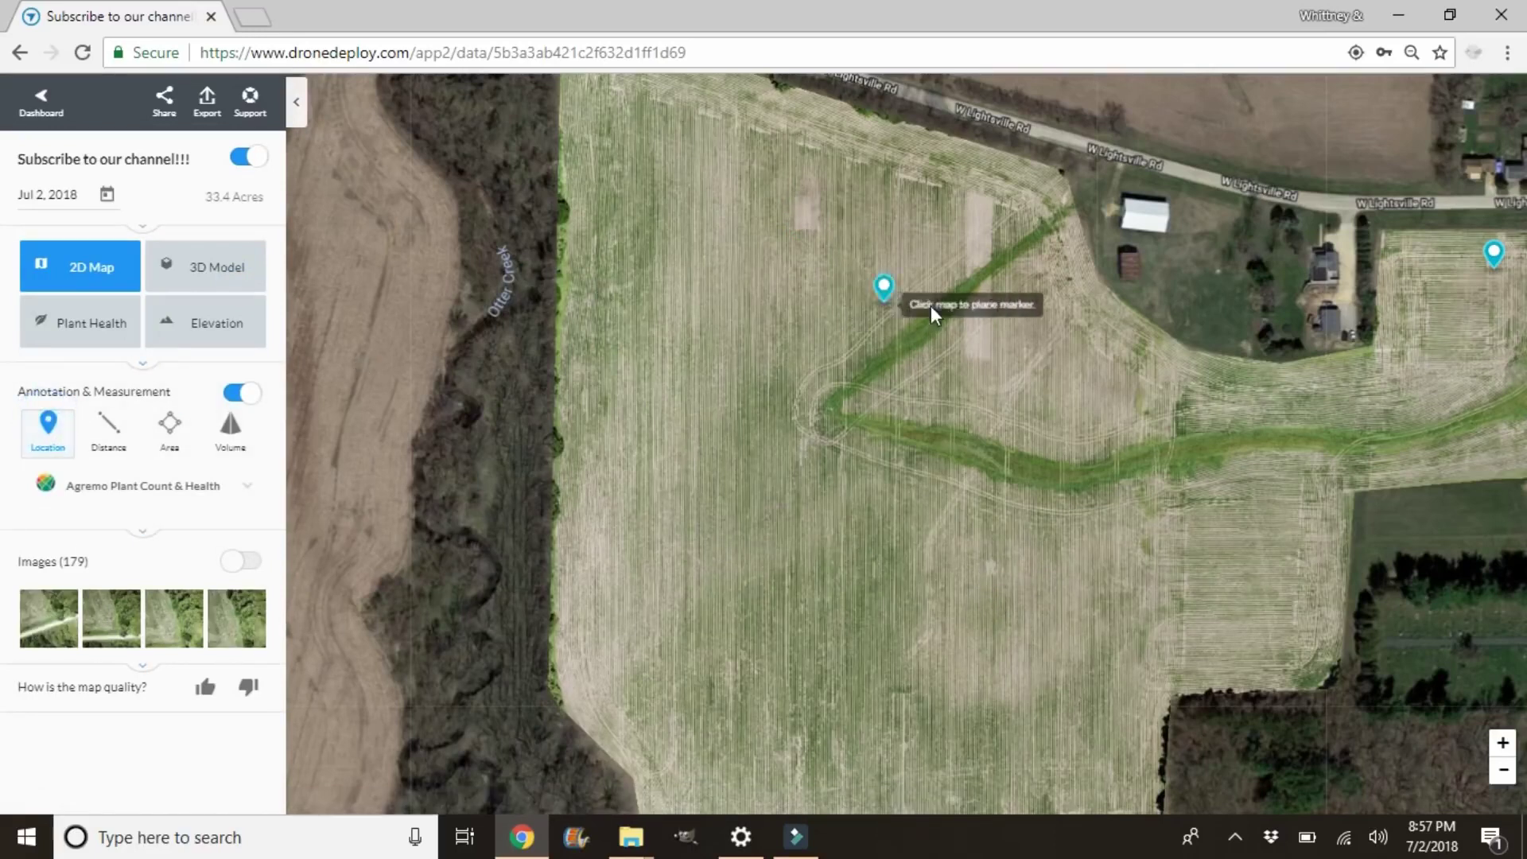
{"action": "left_click", "coordinate": [984, 319]}
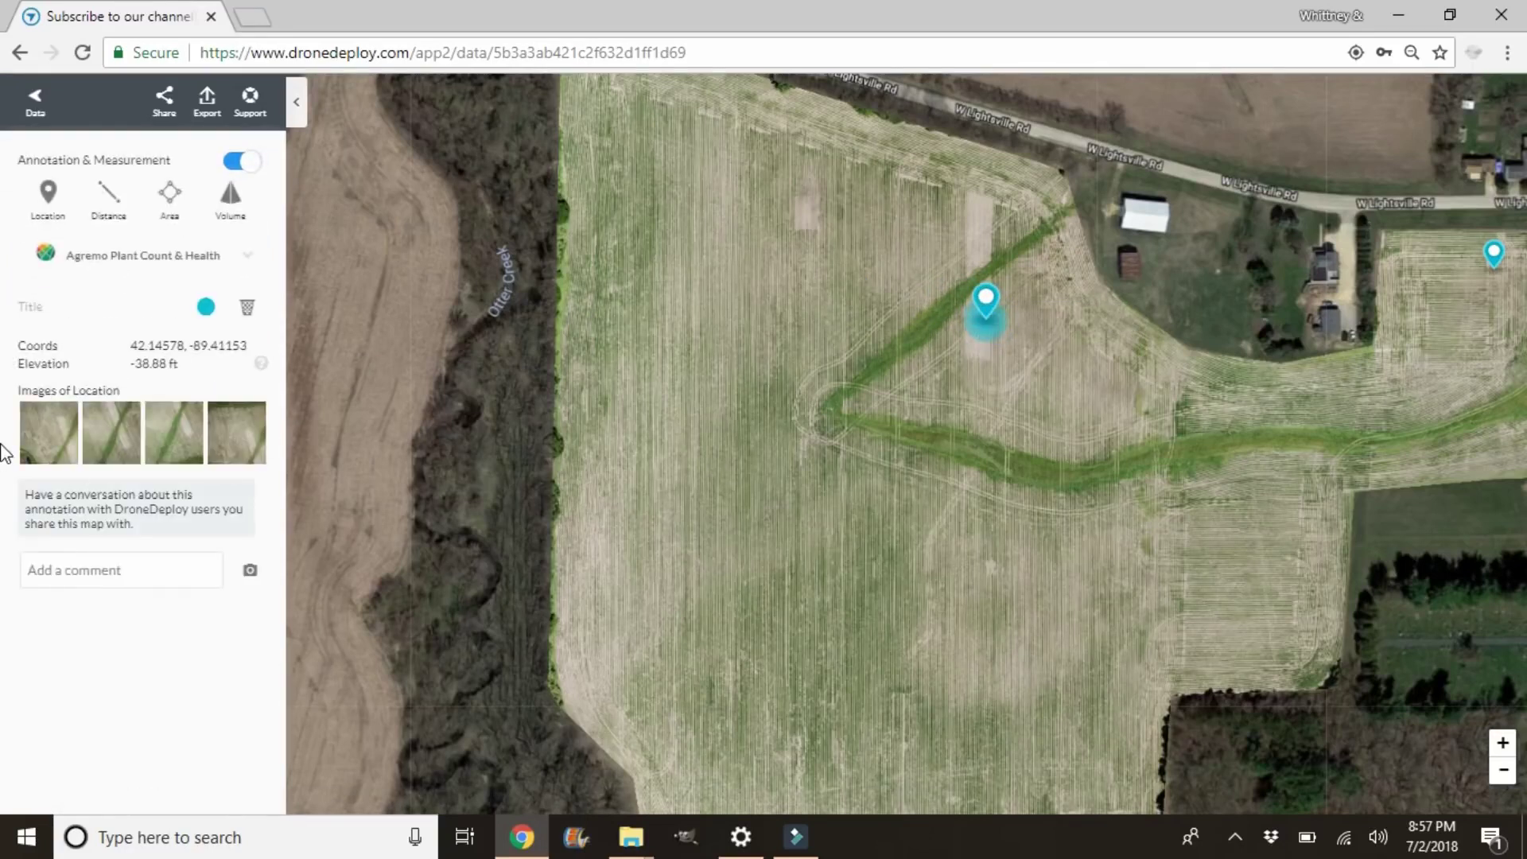
{"action": "left_click", "coordinate": [184, 444]}
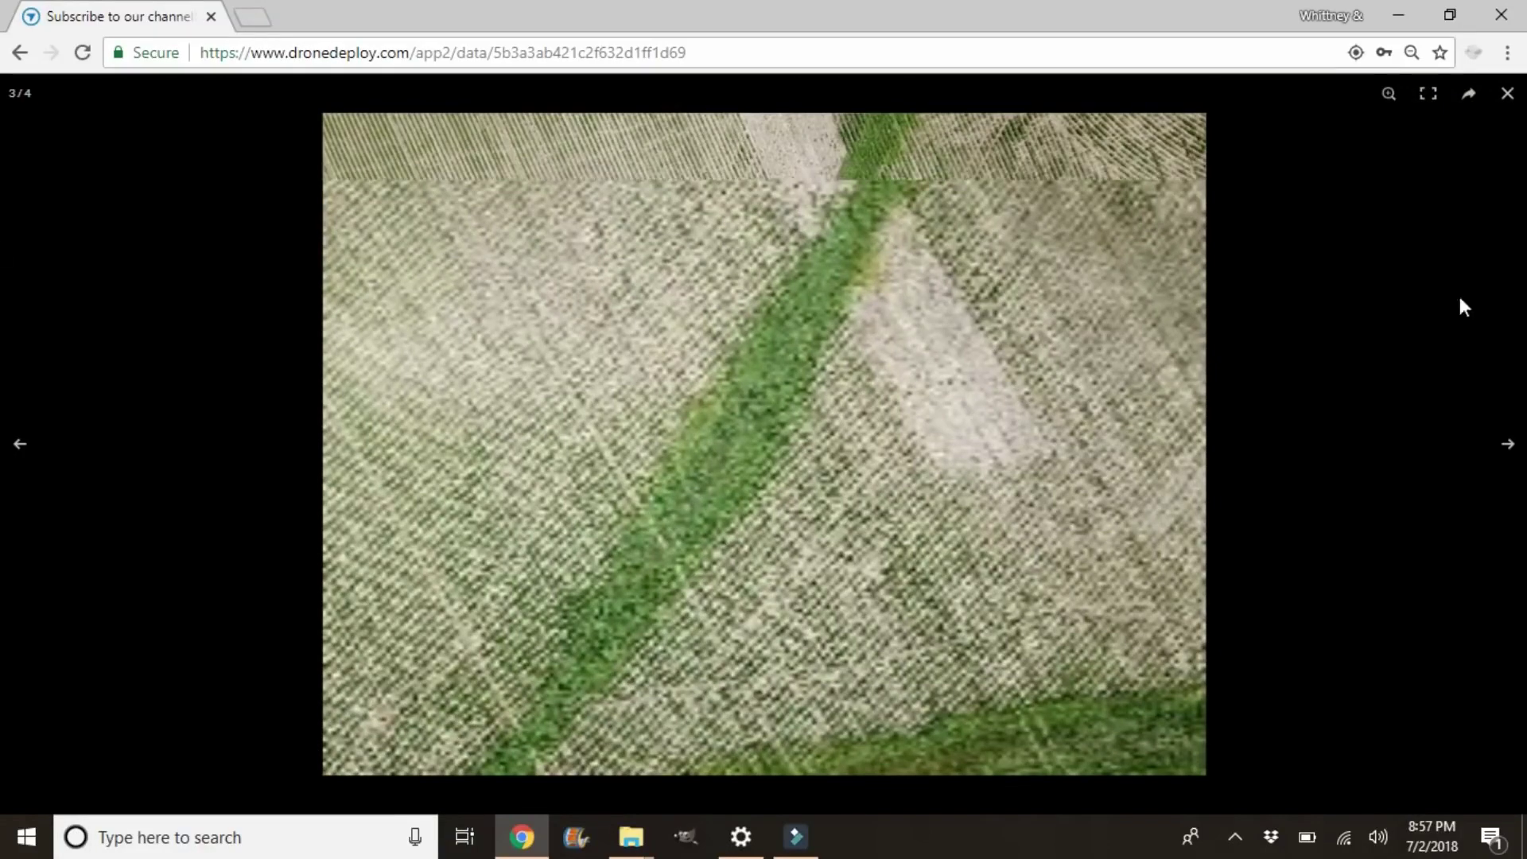
{"action": "left_click", "coordinate": [1507, 93]}
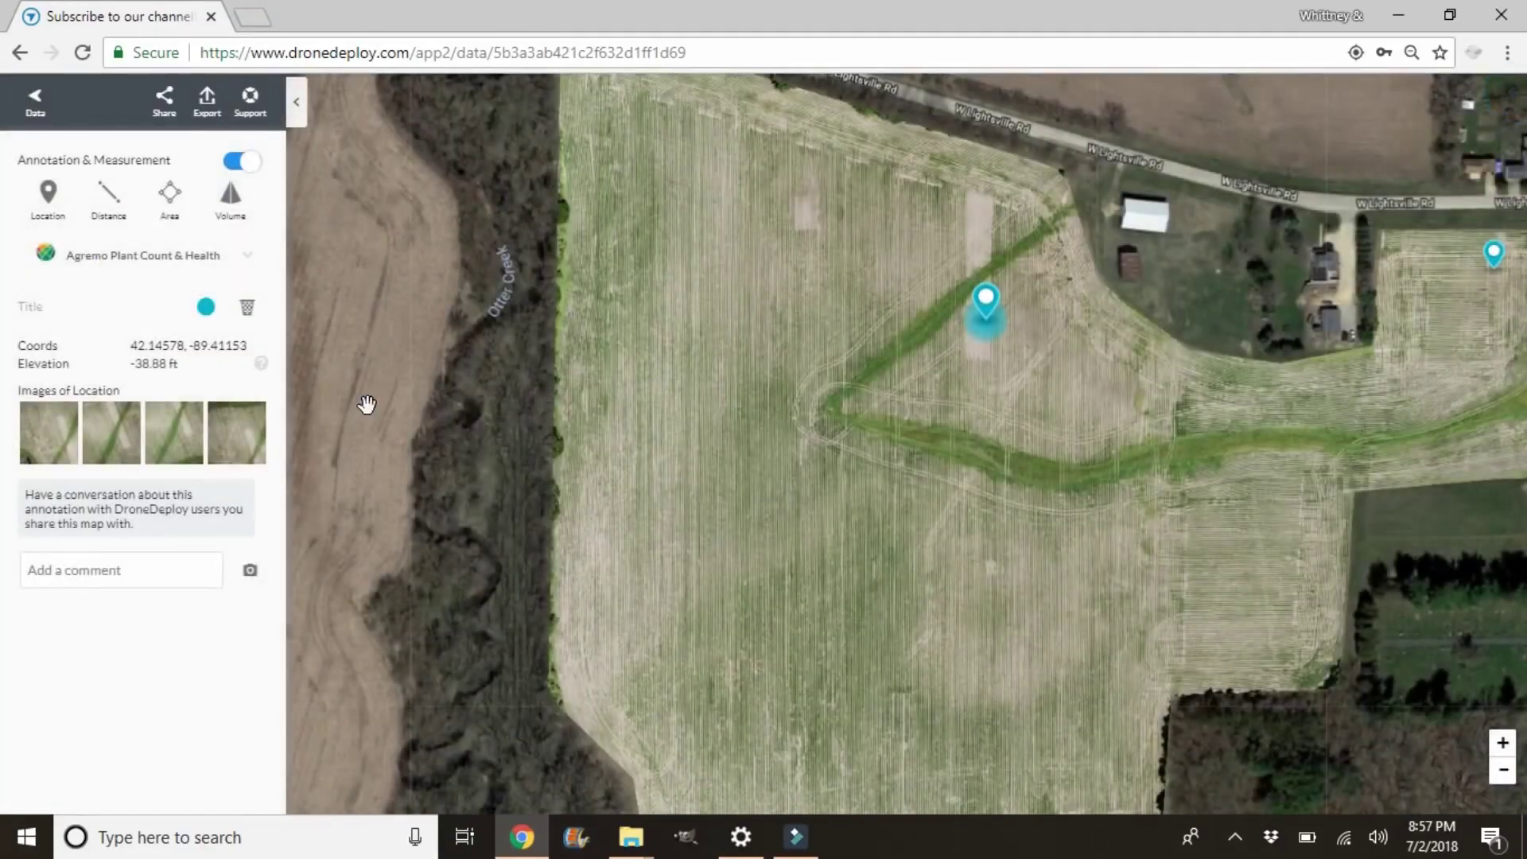